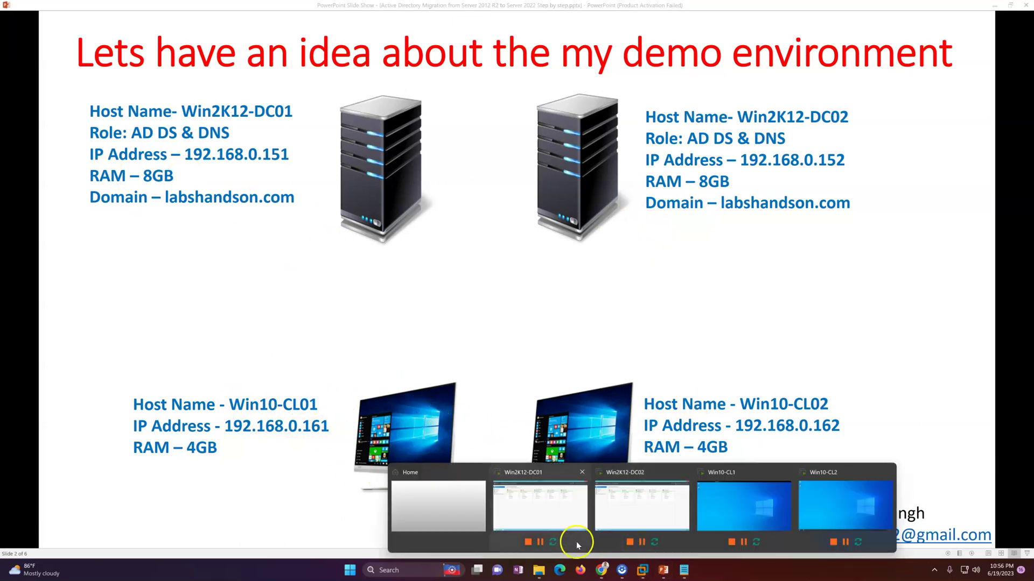
Switch to VMware Workstation's Win2K12-DC01 machine and review its Local Server properties in Server Manager.
click(544, 521)
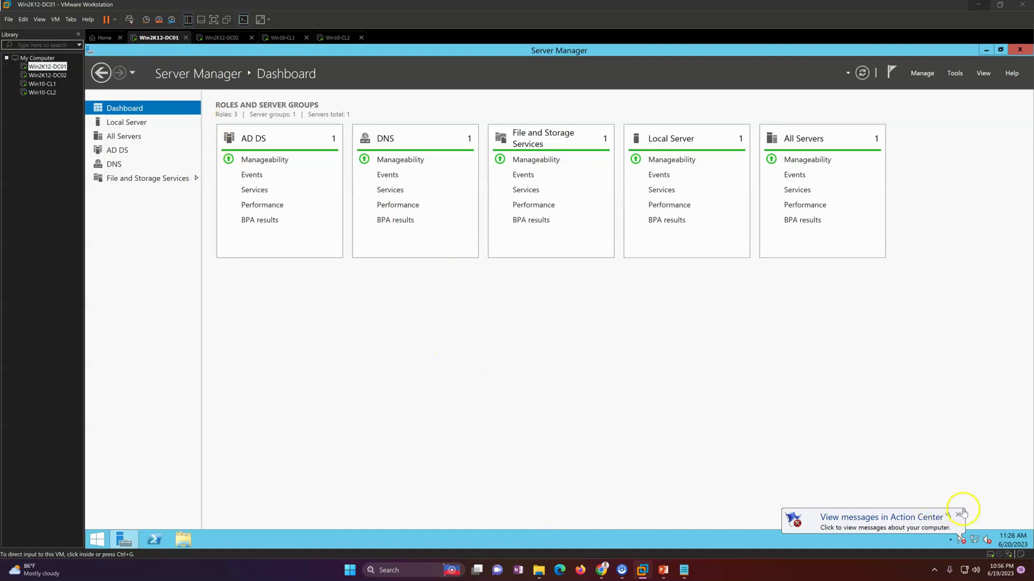
click(960, 519)
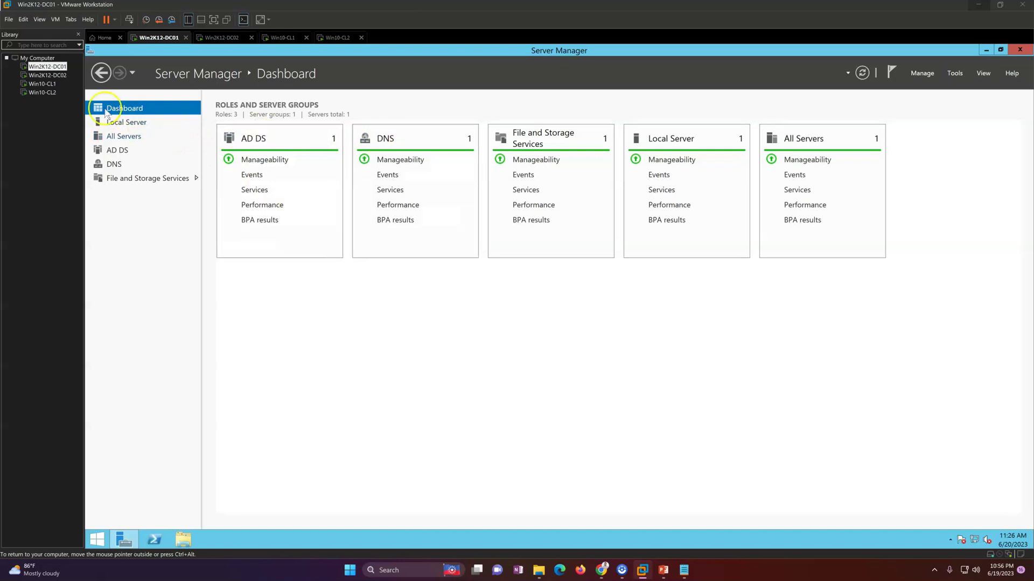
click(136, 121)
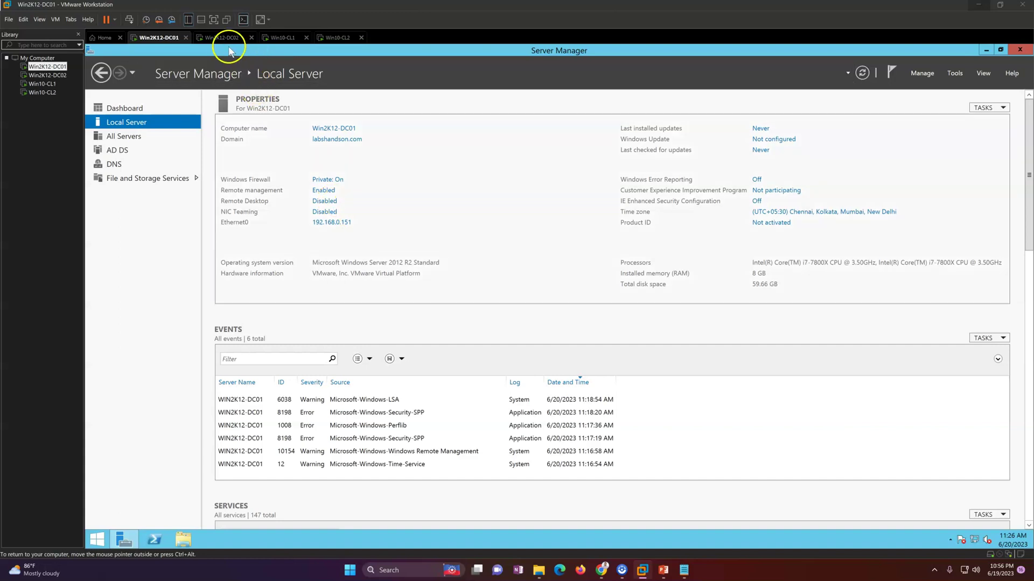
Review the Local Server properties of the Win2K12-DC02 machine, and return its Server Manager to the Dashboard.
click(221, 39)
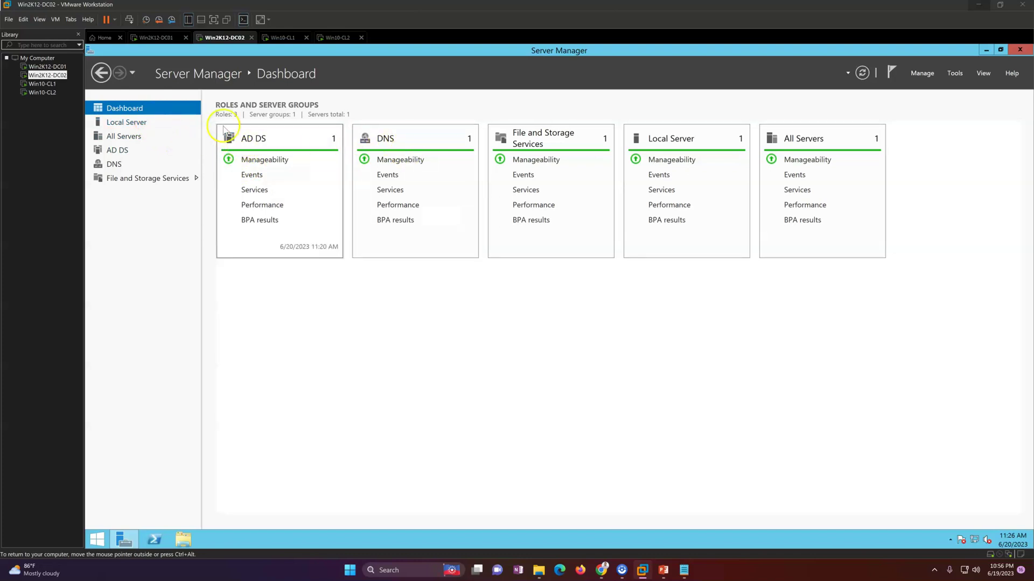
click(133, 124)
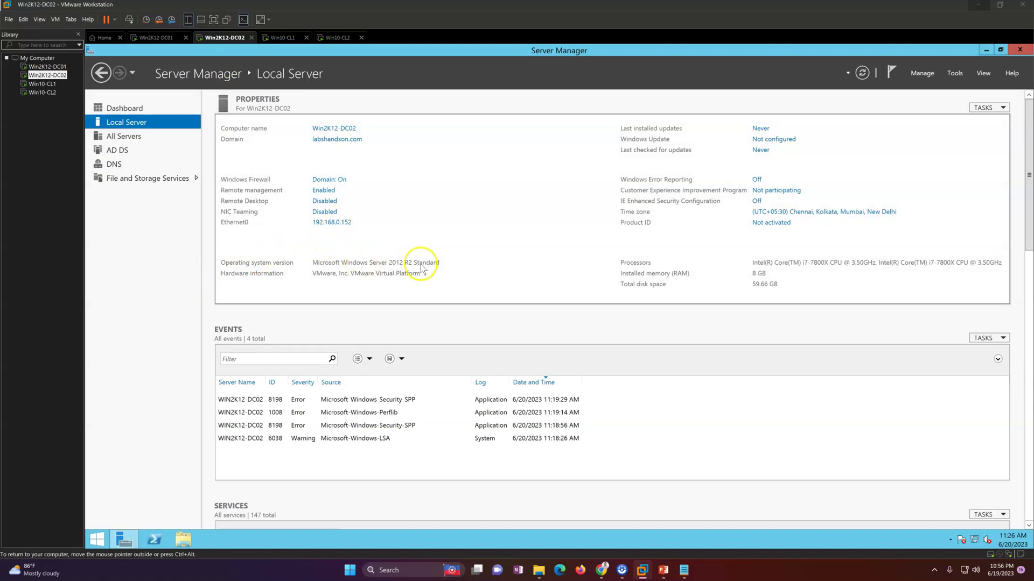
click(137, 108)
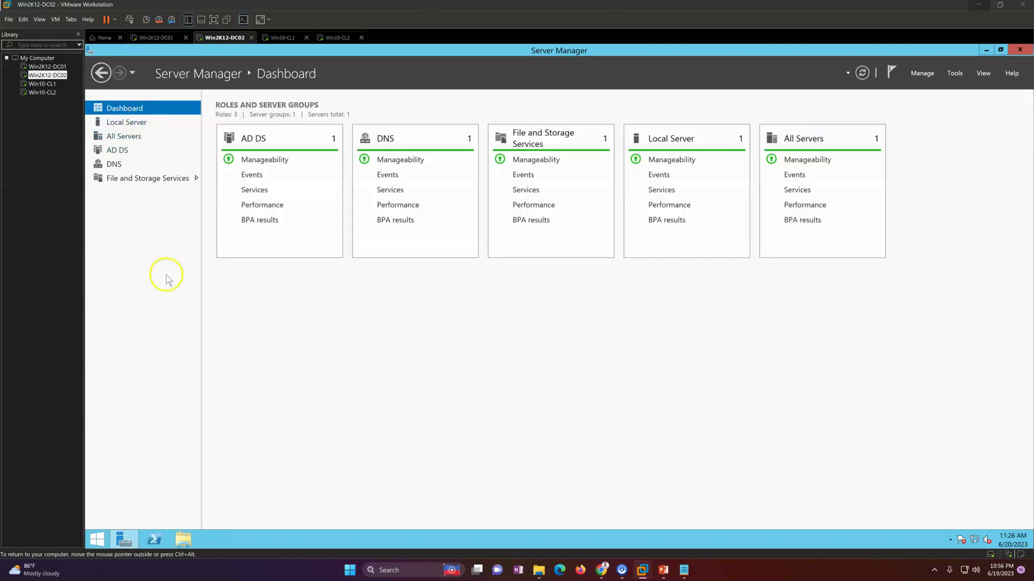
Check the computer name and domain in the Win10-CL1 machine's system properties, and close the System window.
click(275, 37)
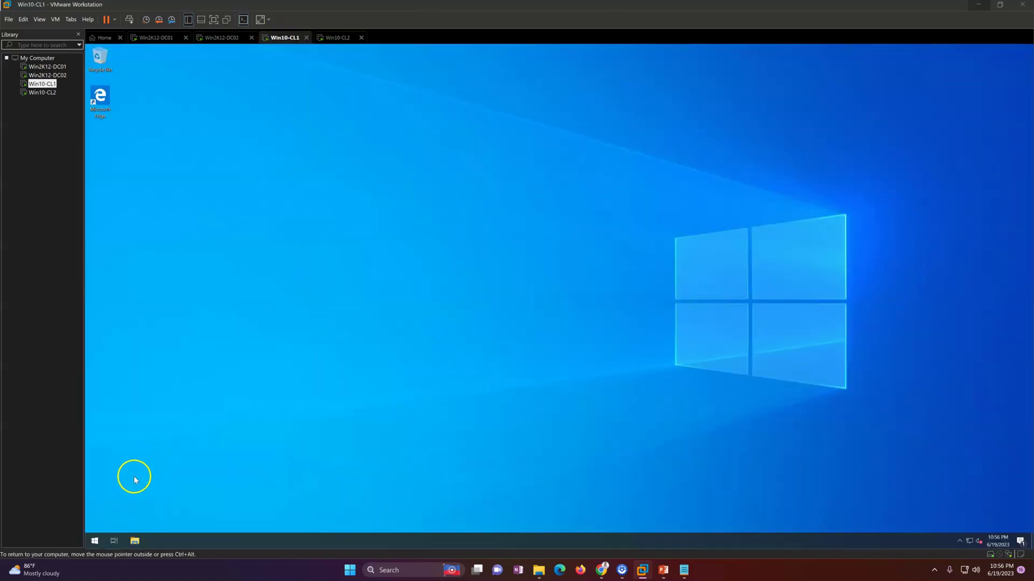
click(135, 541)
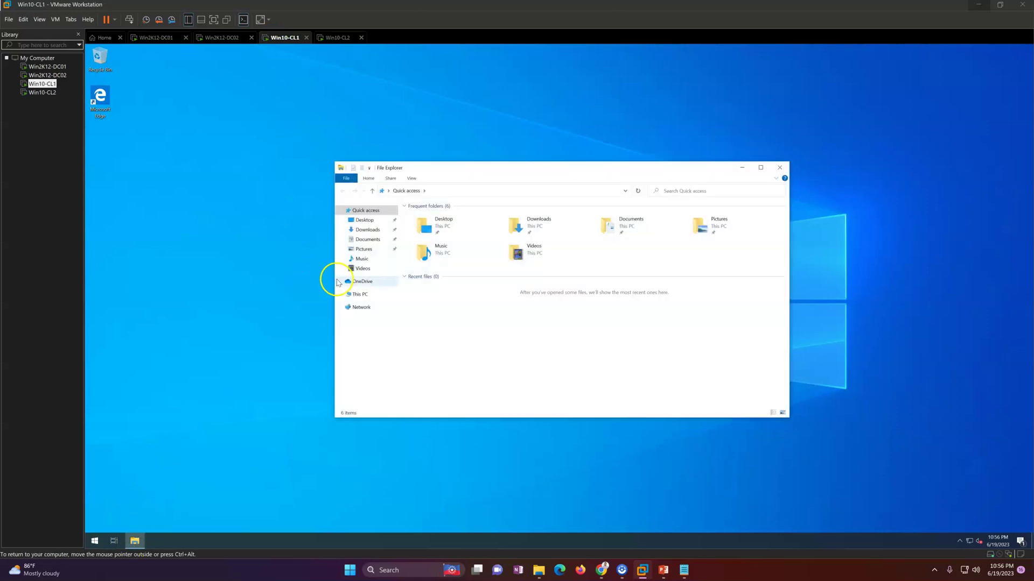
click(355, 295)
right_click(355, 295)
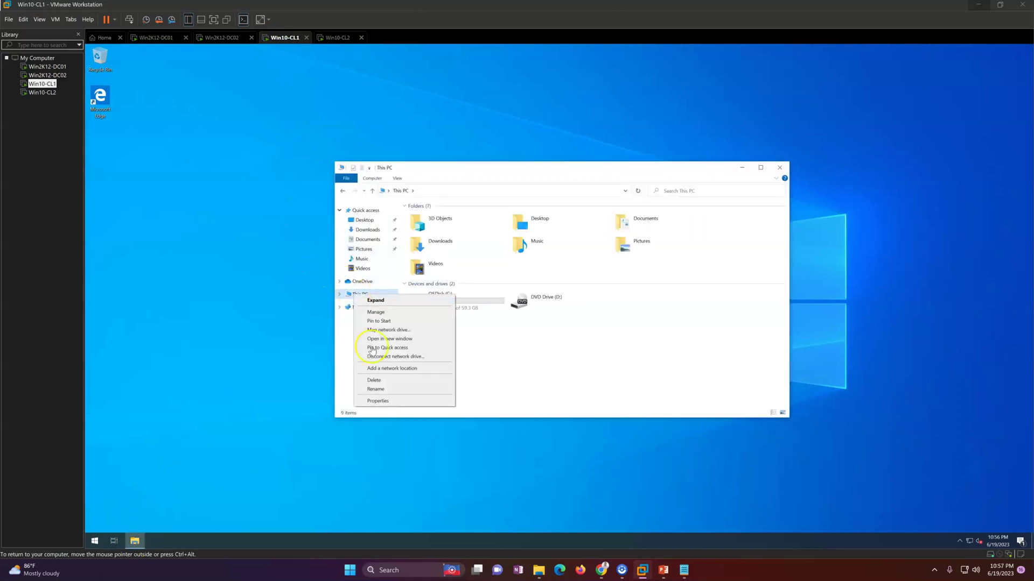
click(389, 403)
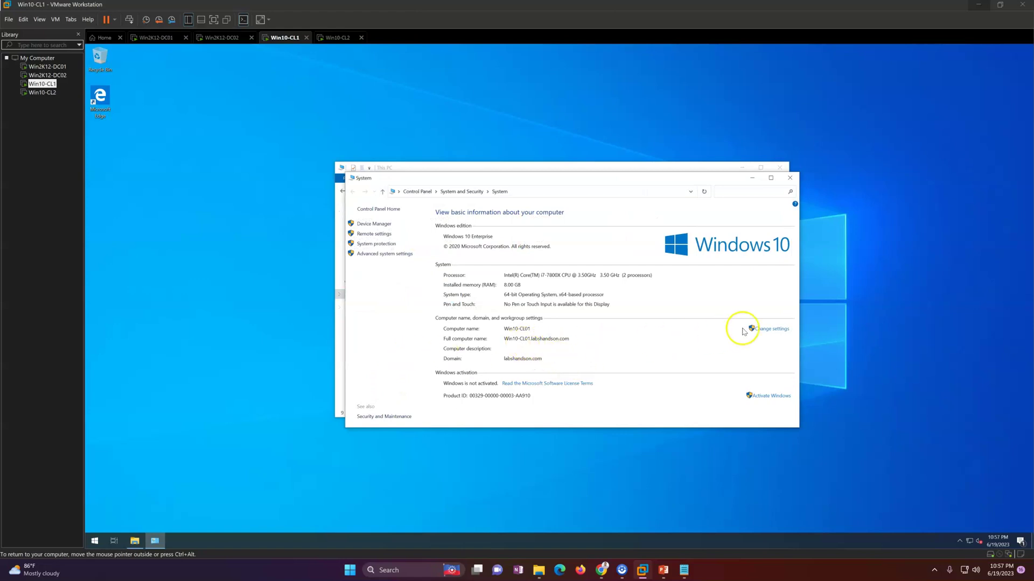
click(785, 168)
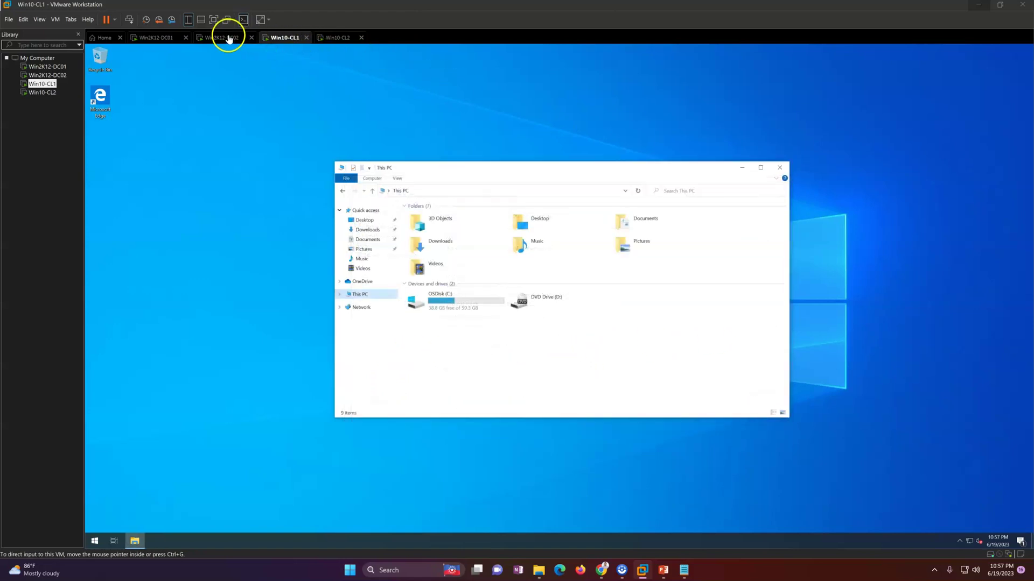
On Win2K12-DC01, open Active Directory Sites and Services and Active Directory Users and Computers, and bring the sites console to the front.
click(169, 36)
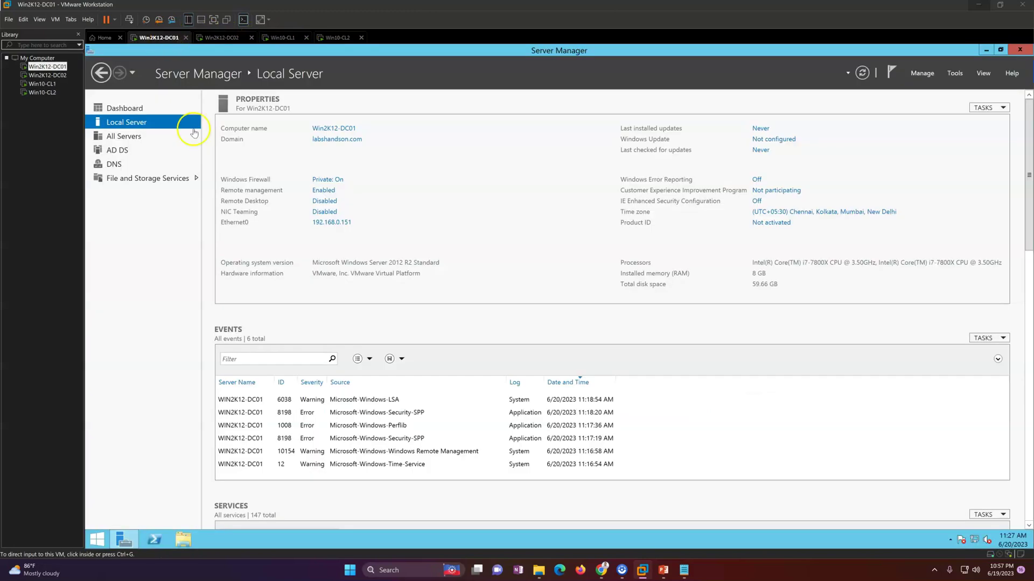
click(123, 538)
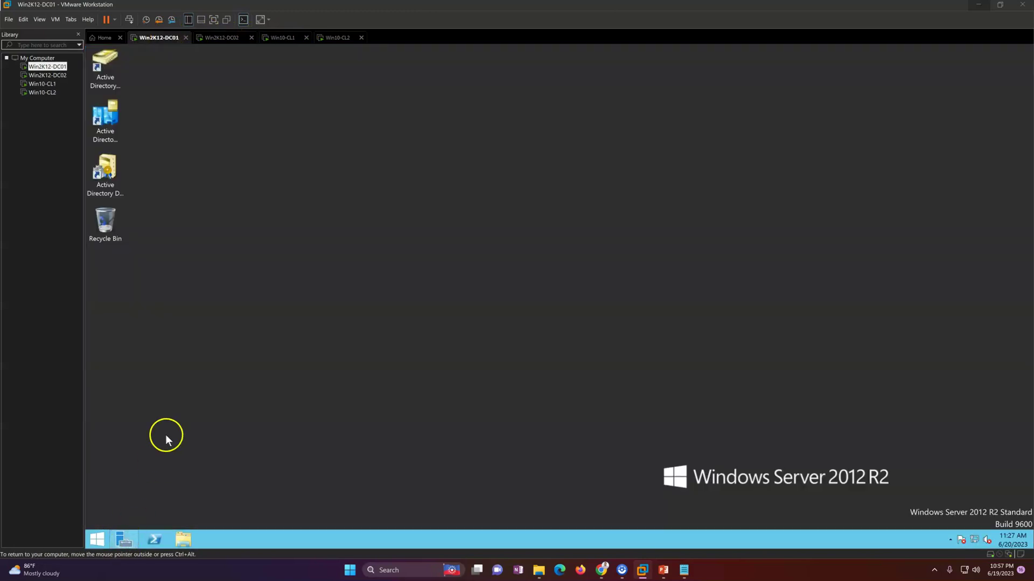
click(105, 131)
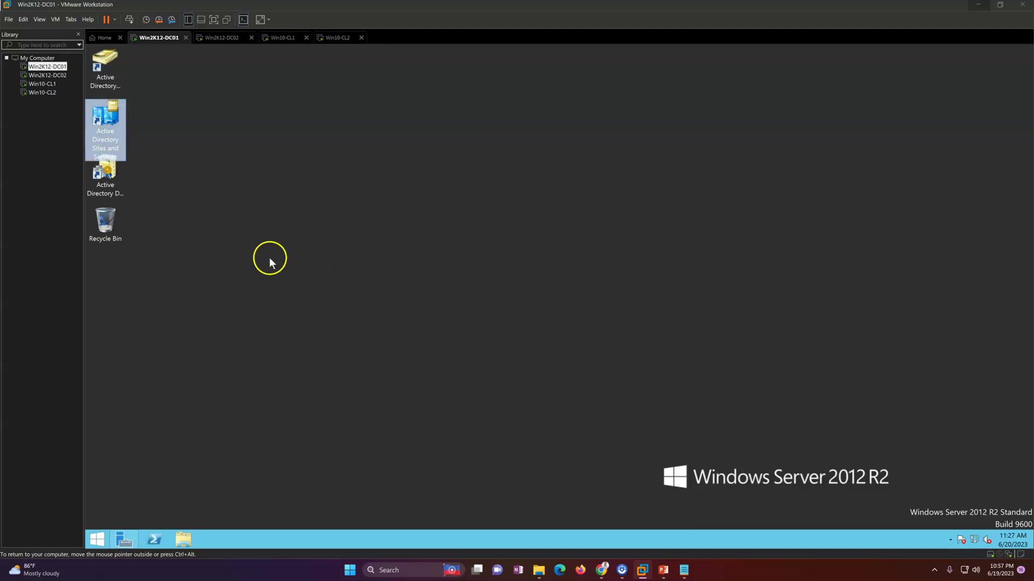
click(105, 69)
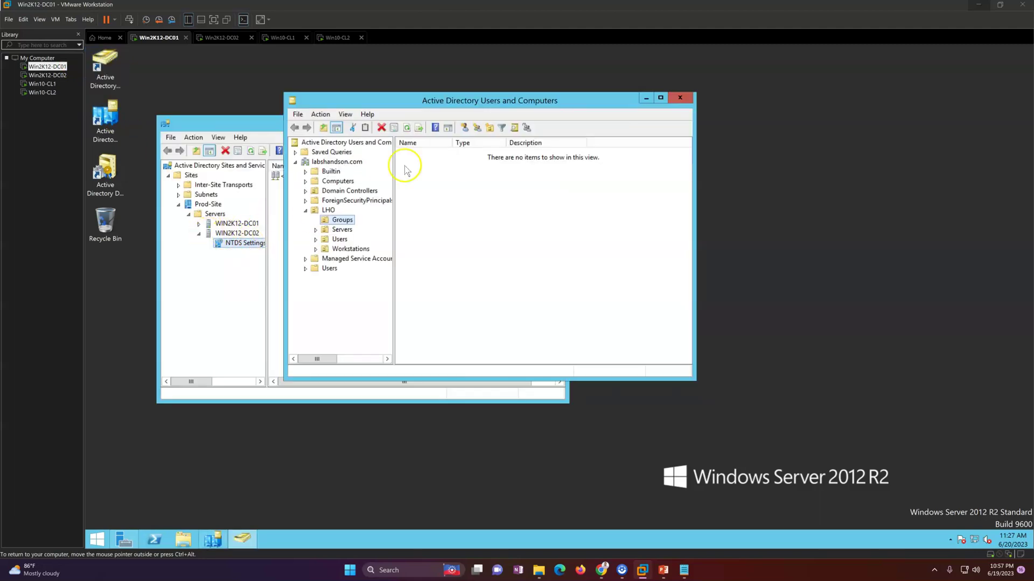
drag(447, 101, 587, 104)
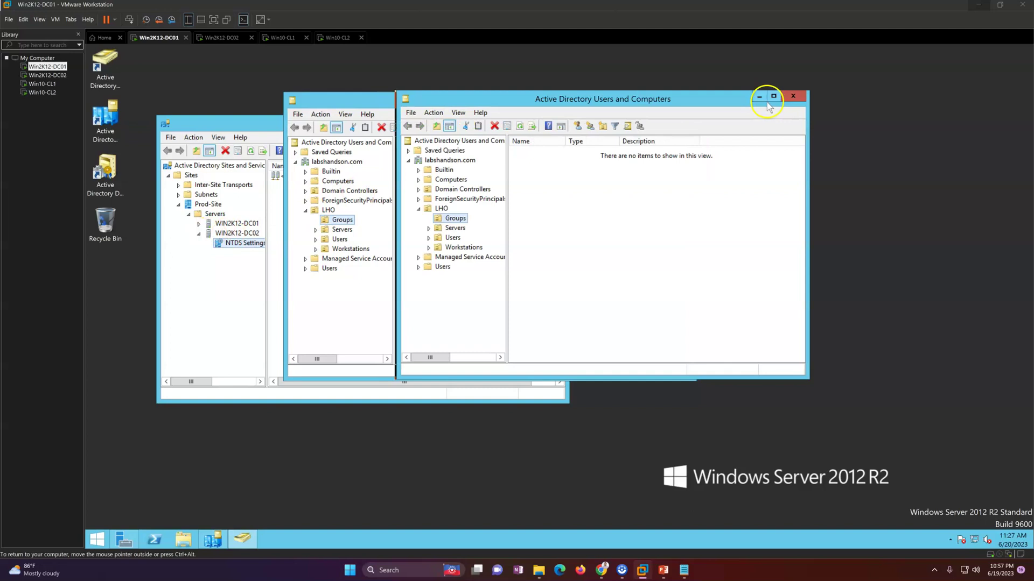
click(786, 97)
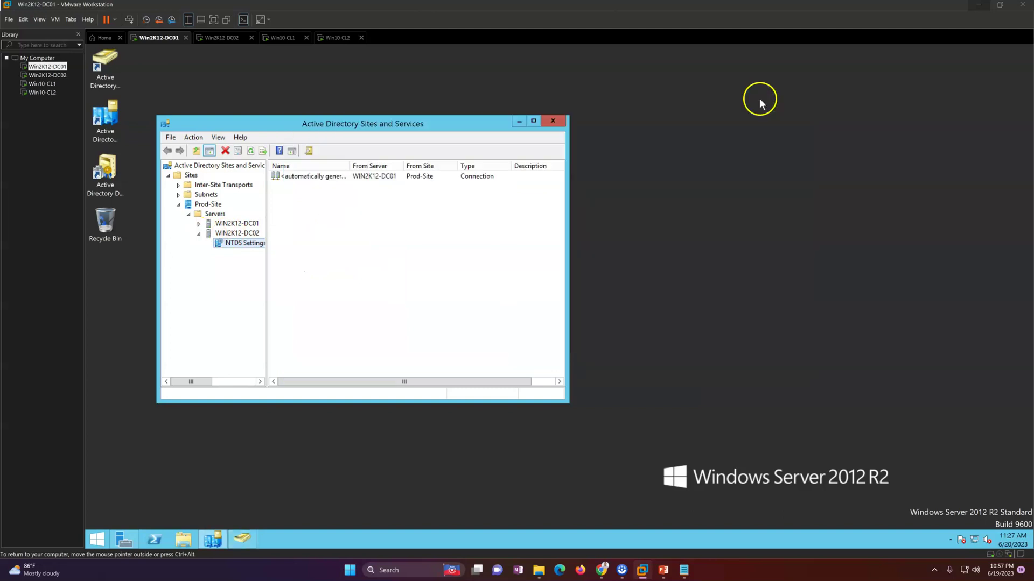
Examine Prod-Site in Active Directory Sites and Services, including the NTDS Settings of WIN2K12-DC01 and WIN2K12-DC02.
click(207, 204)
click(226, 223)
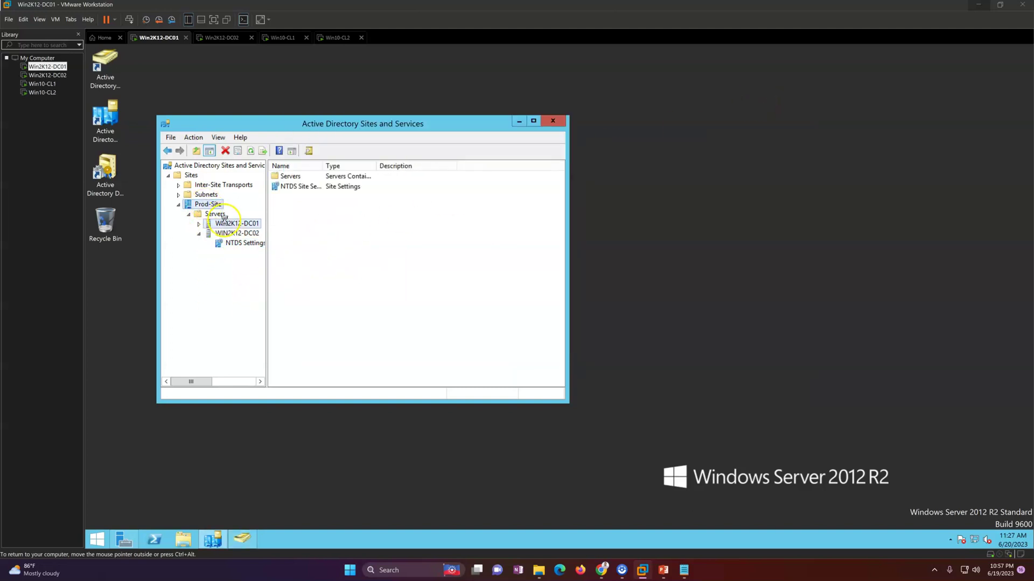
double_click(218, 233)
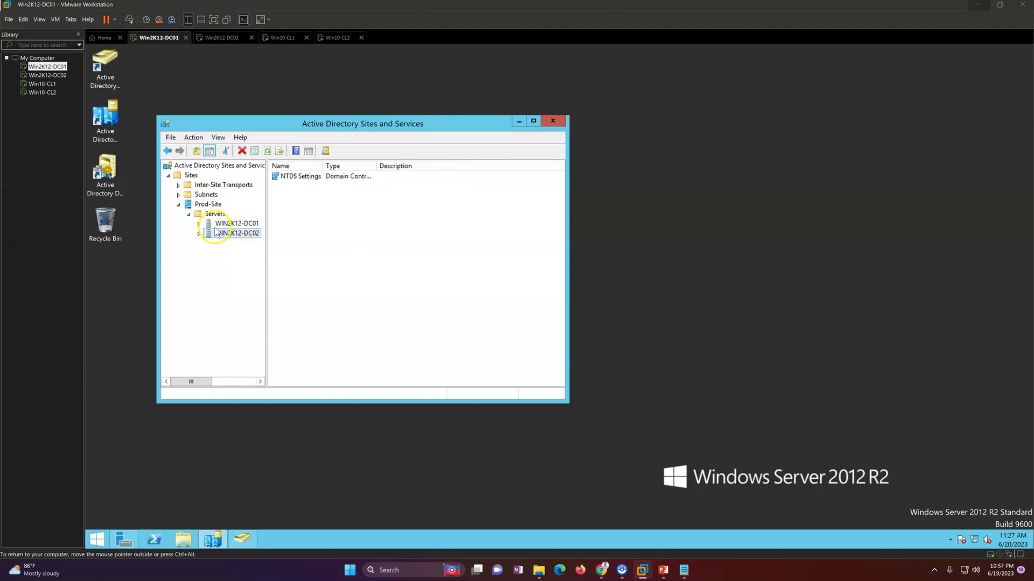
click(199, 223)
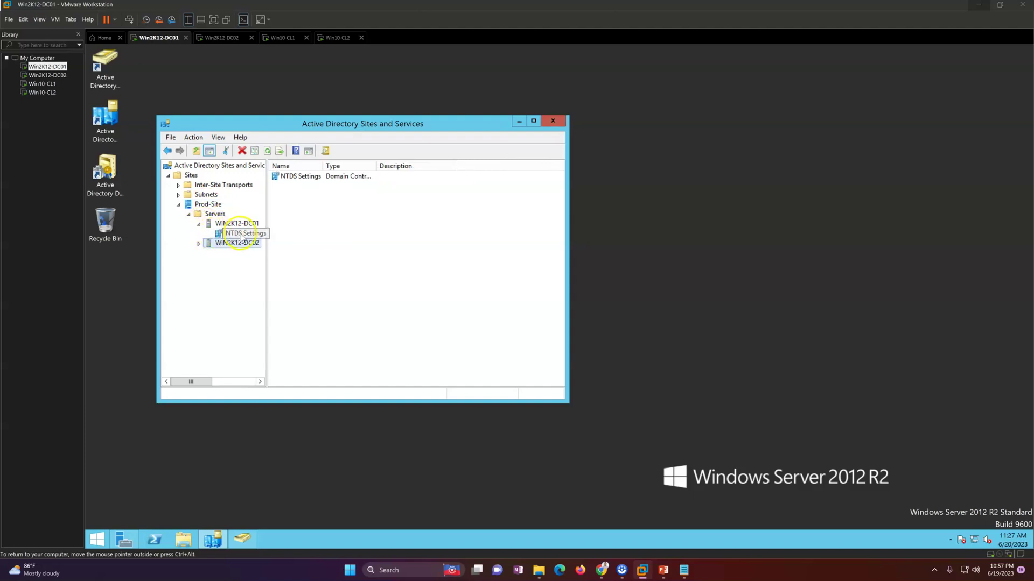
click(237, 234)
click(232, 243)
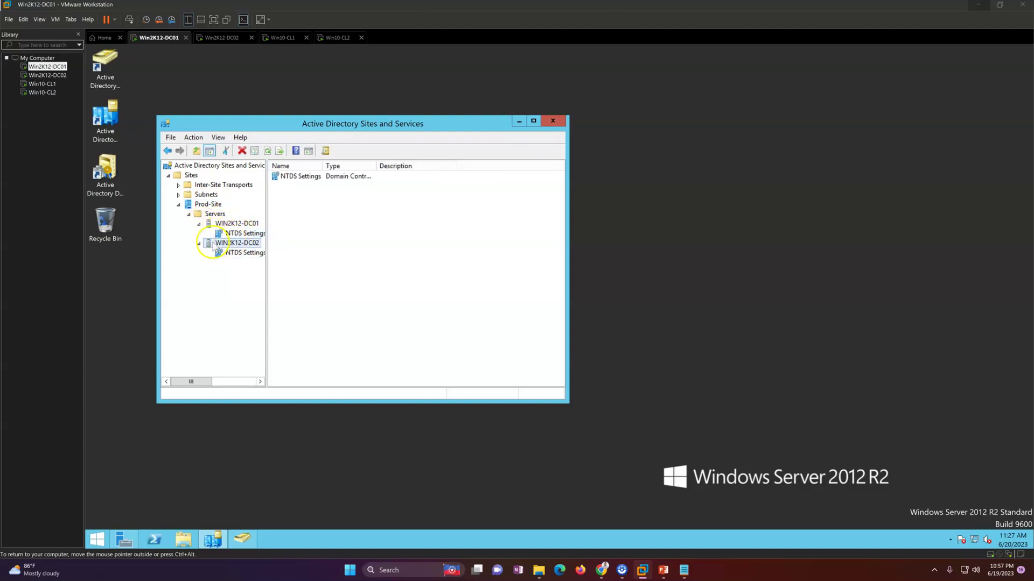
click(237, 253)
drag(351, 126, 418, 126)
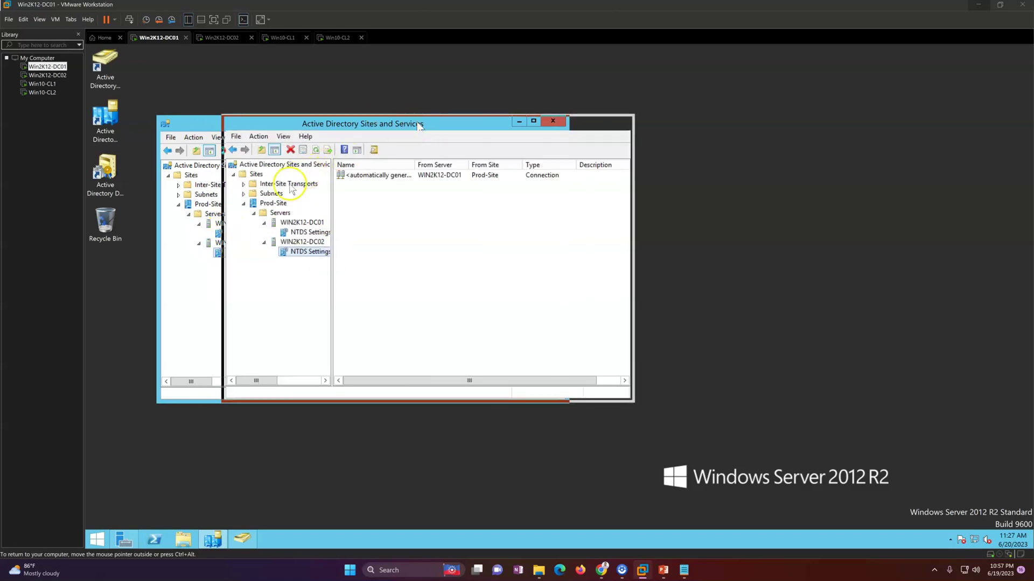
click(283, 204)
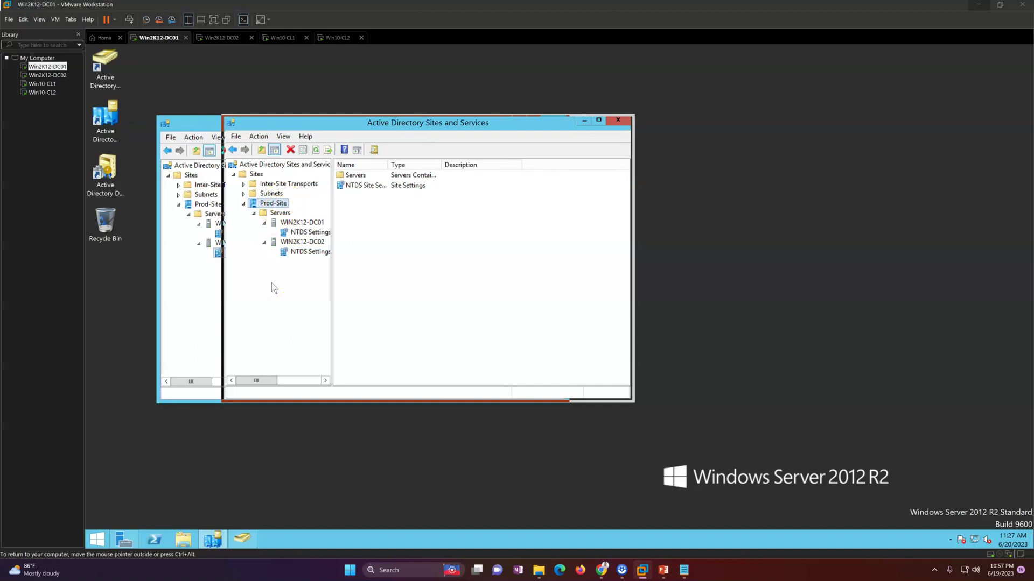
drag(387, 123, 428, 128)
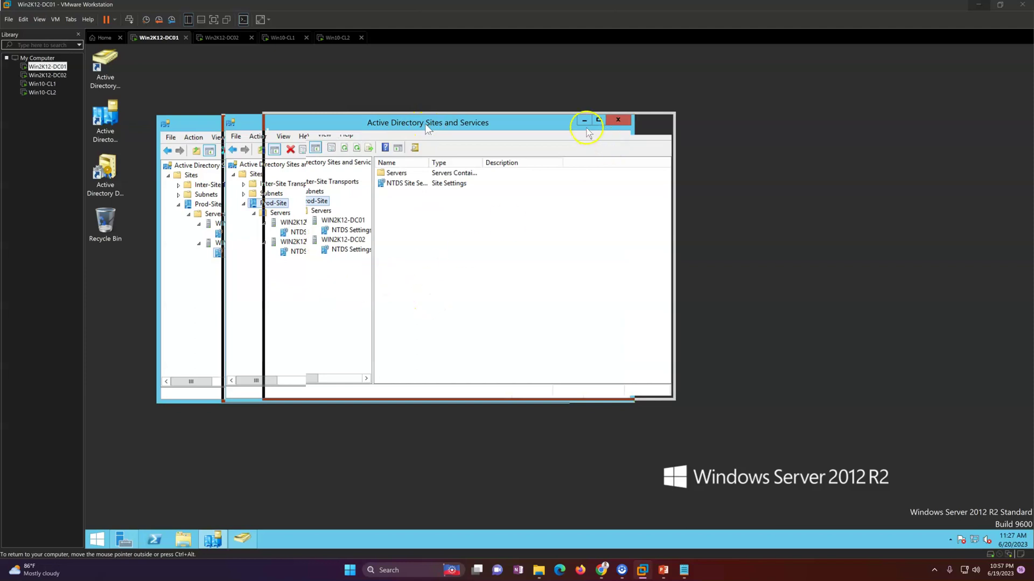
Examine the Servers and Workstations OUs under LHO in Active Directory Users and Computers, refreshing the Workstations list.
click(249, 535)
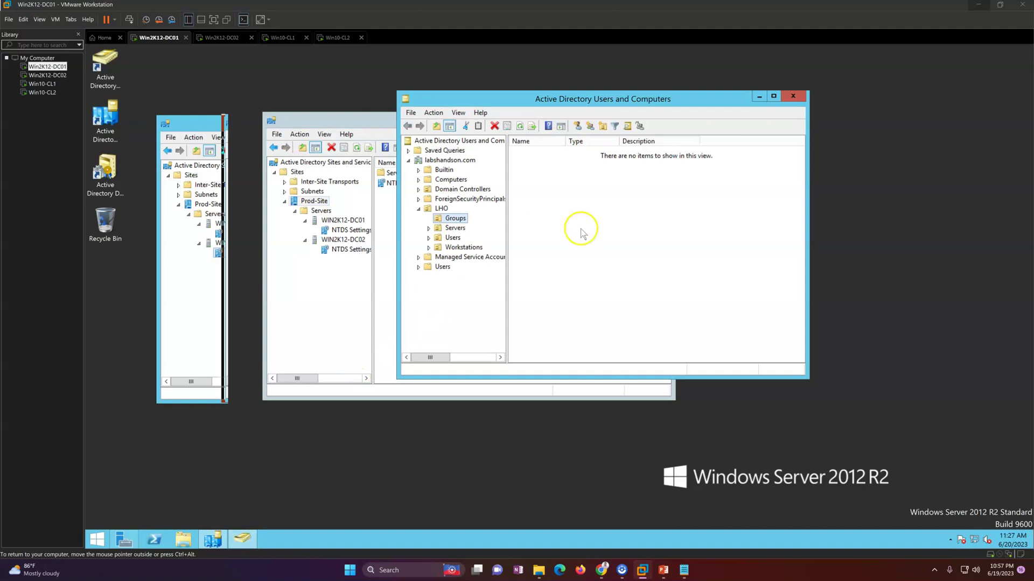
drag(571, 103, 356, 112)
right_click(458, 239)
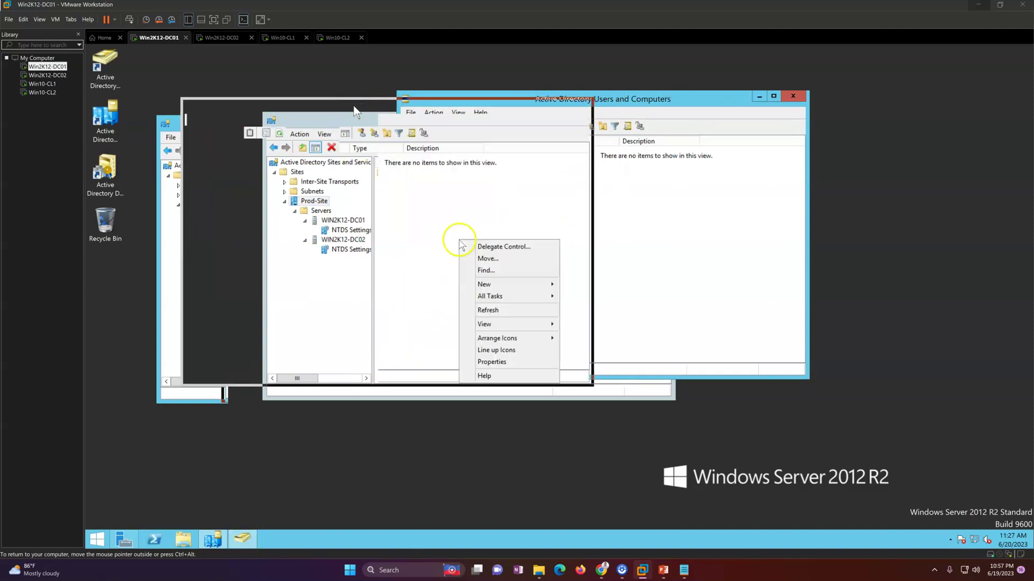
right_click(439, 417)
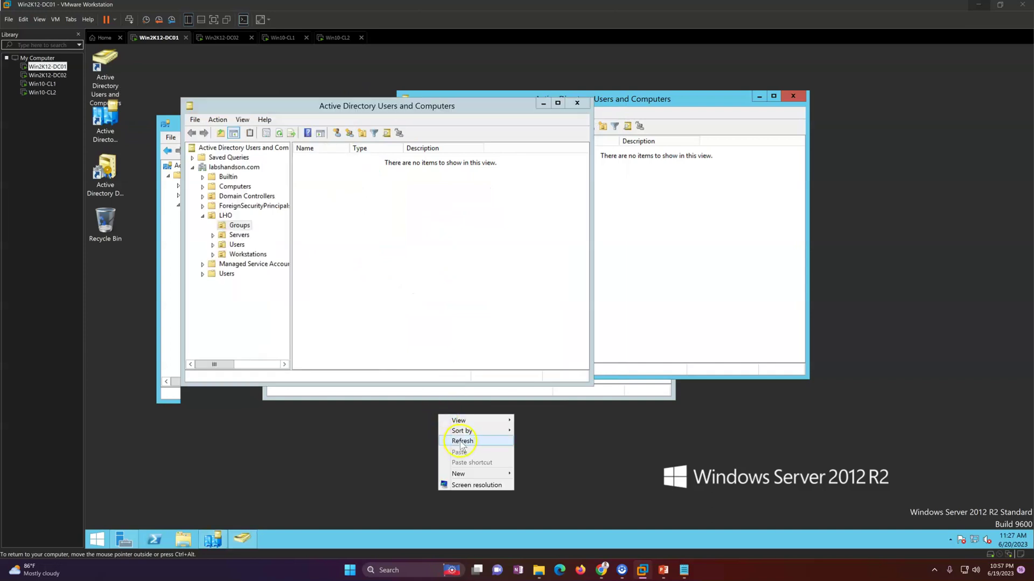
click(434, 296)
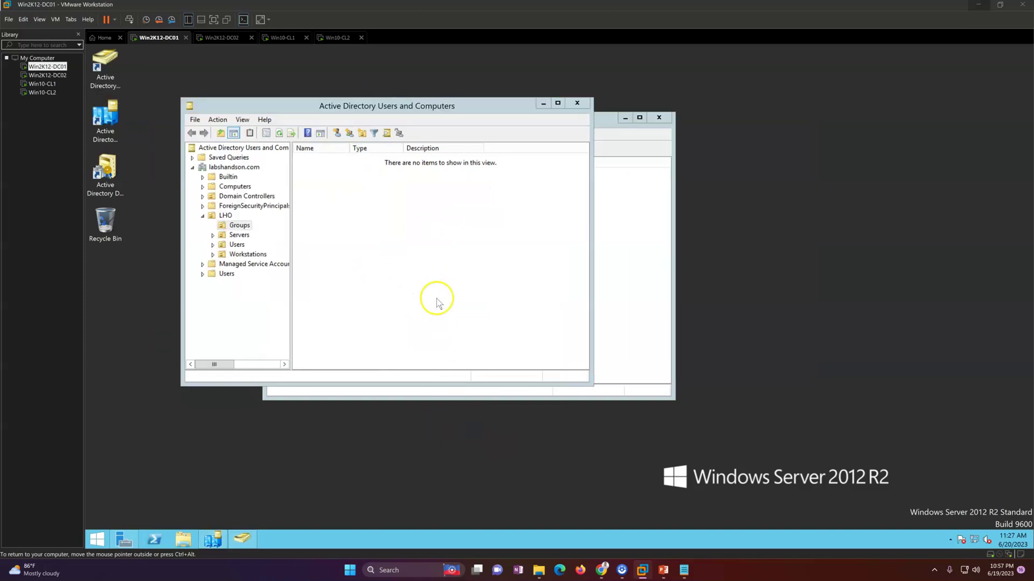
click(239, 235)
click(239, 252)
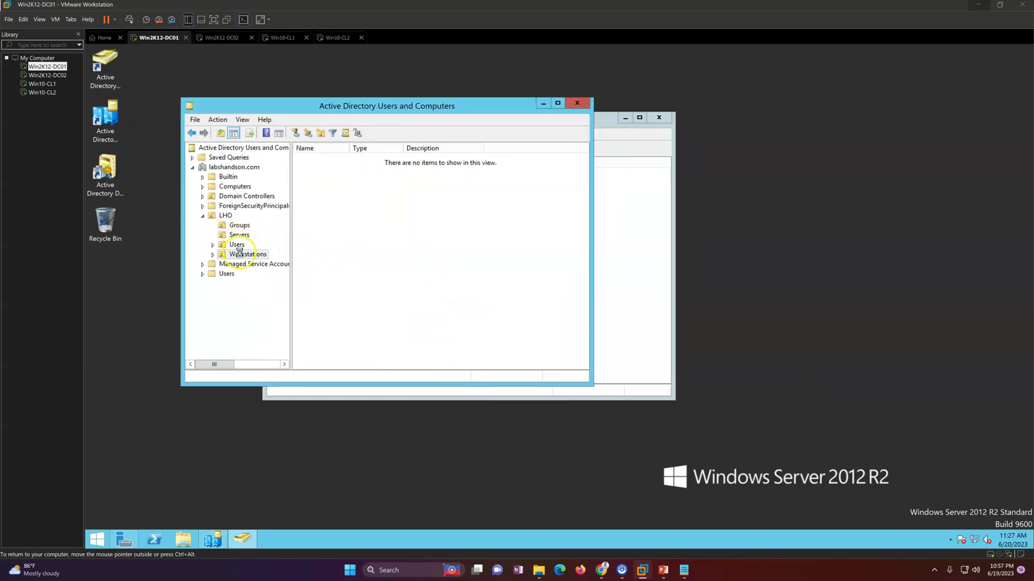
right_click(351, 248)
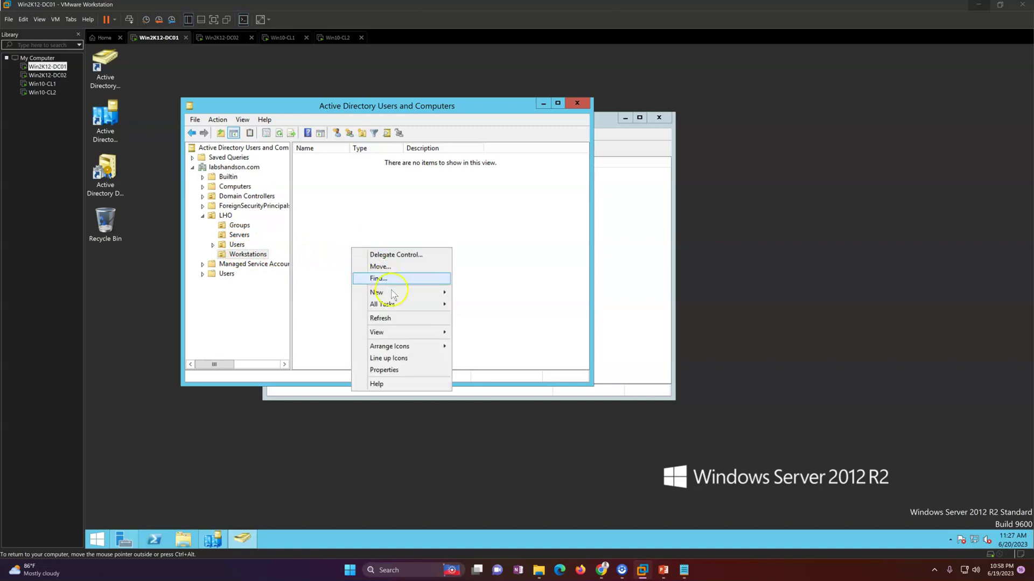
click(392, 317)
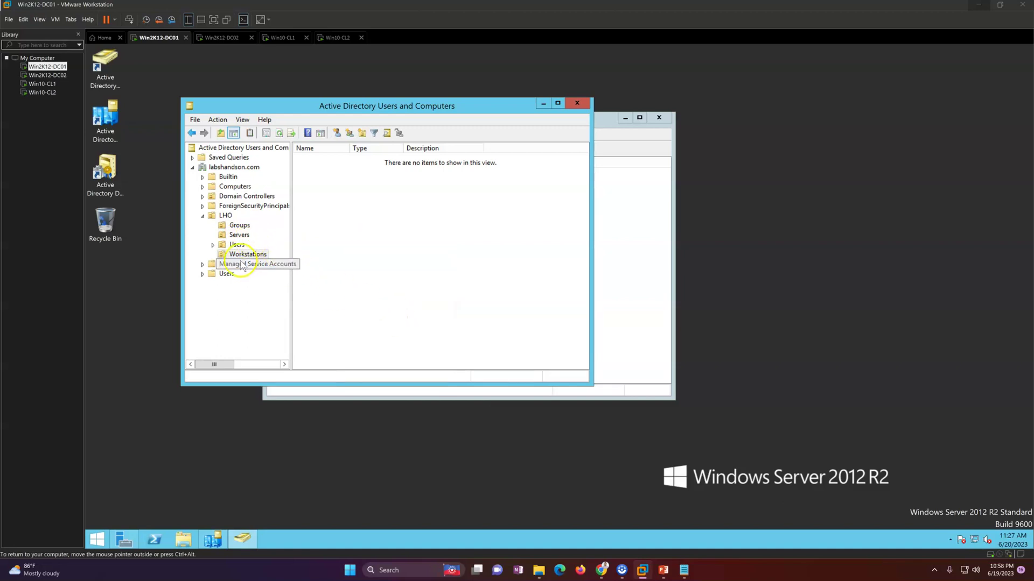
Move the WIN10-CL01 and WIN10-CL02 computer accounts from the Computers container to the Workstations OU under LHO.
click(235, 187)
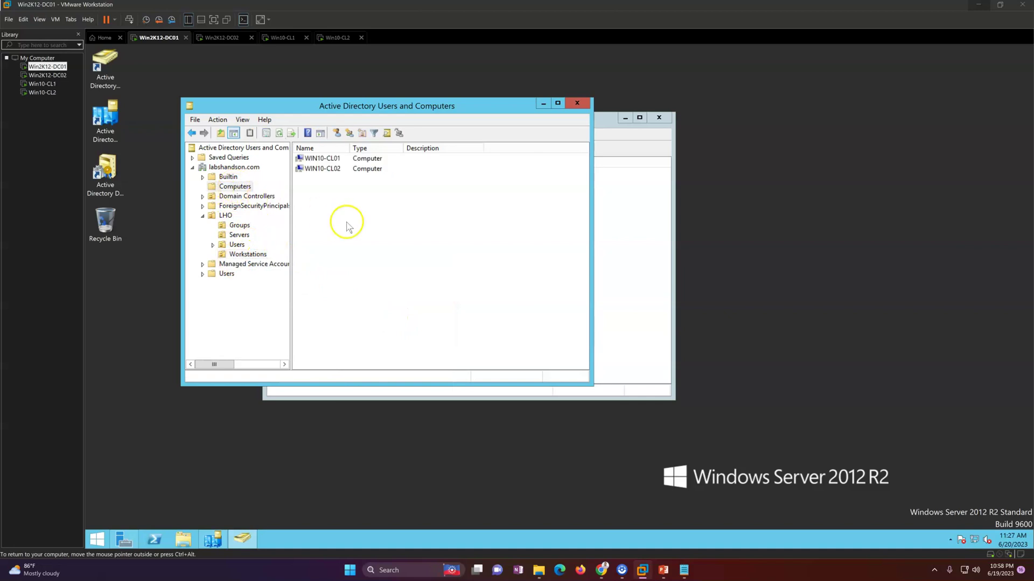
right_click(349, 224)
key(Escape)
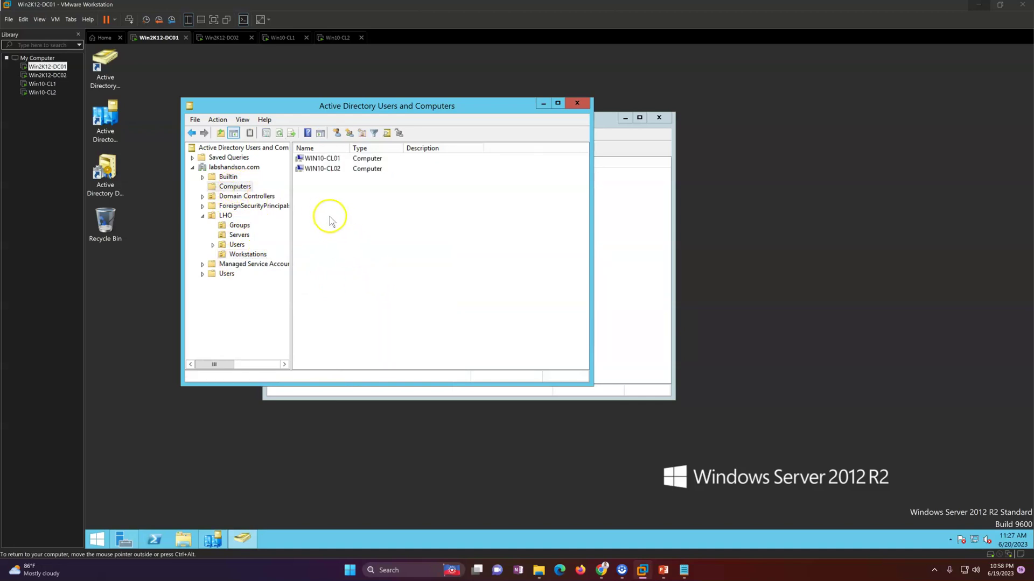
drag(330, 211, 339, 167)
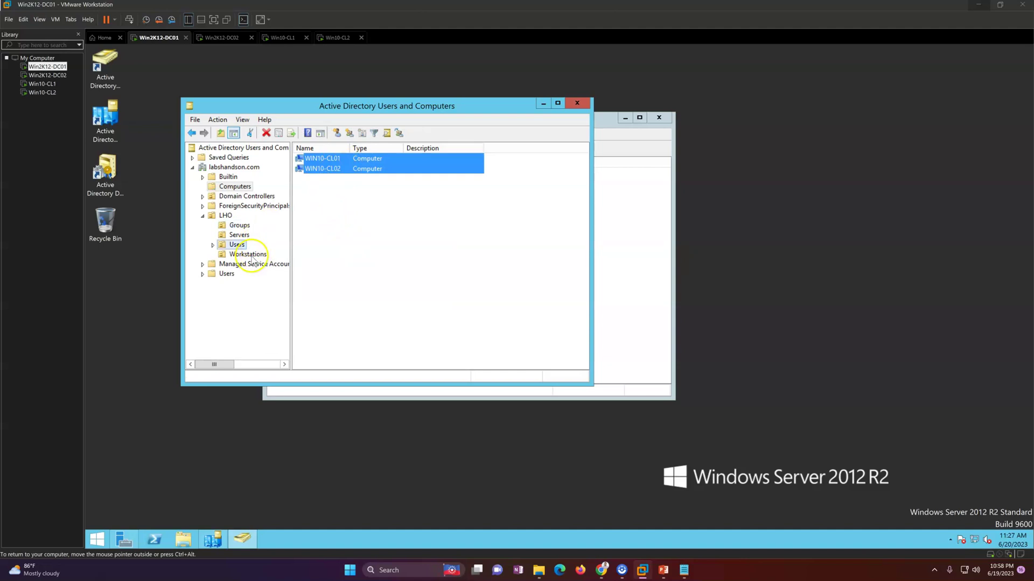
drag(252, 258, 252, 258)
click(341, 280)
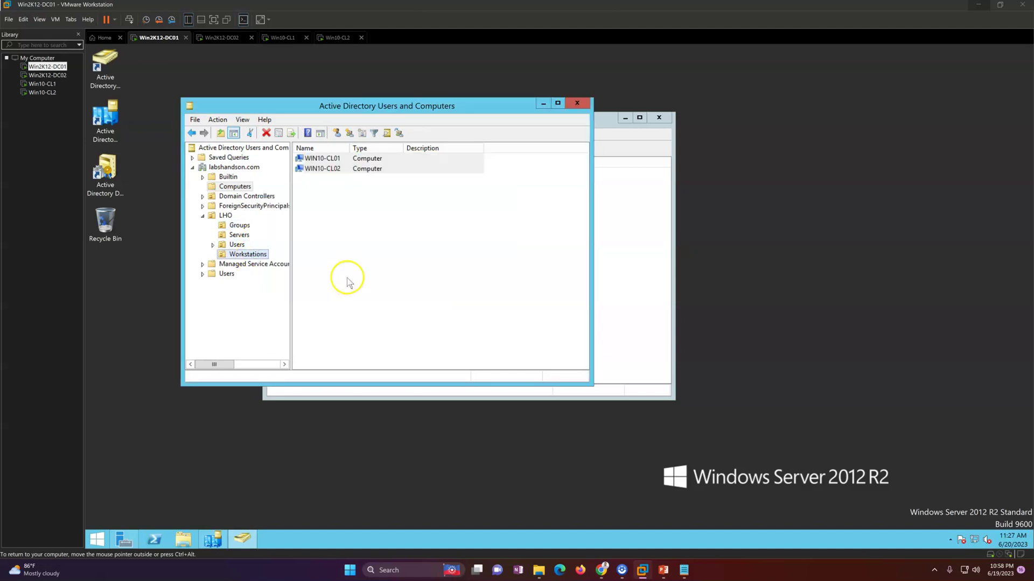
click(244, 254)
Check the contents of the Users and Servers OUs under LHO and of the Domain Controllers OU.
click(238, 245)
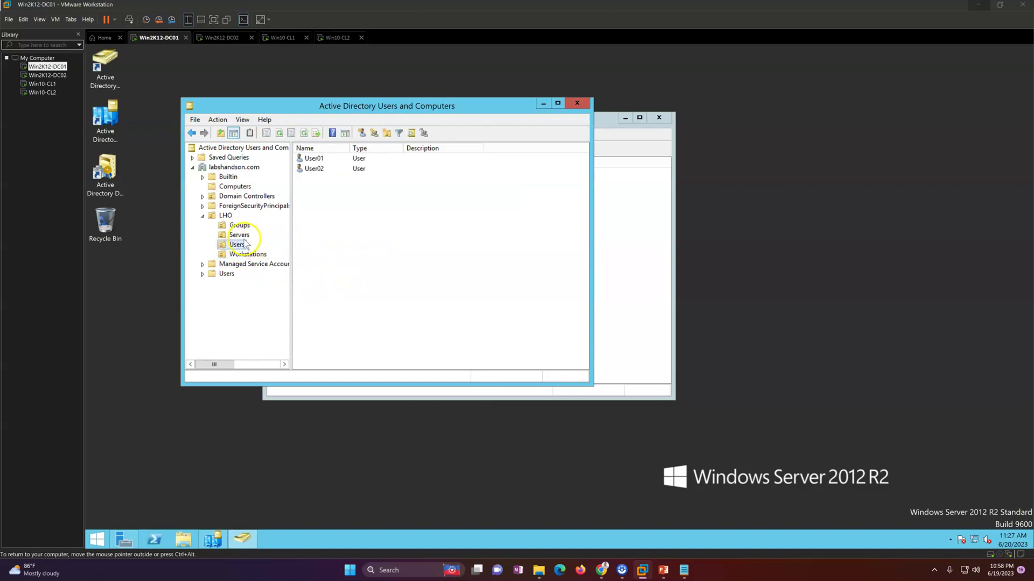
click(240, 226)
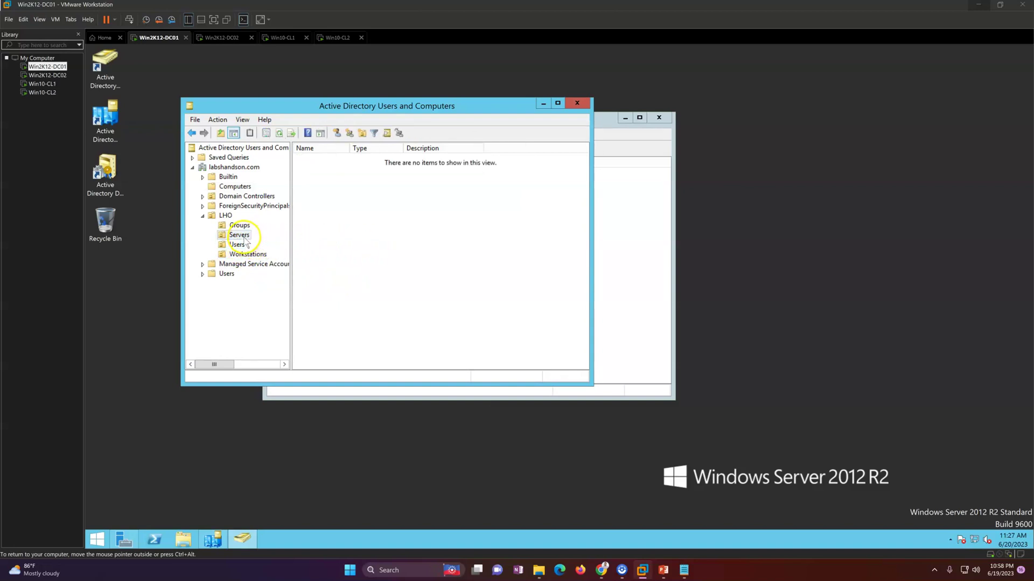
click(259, 195)
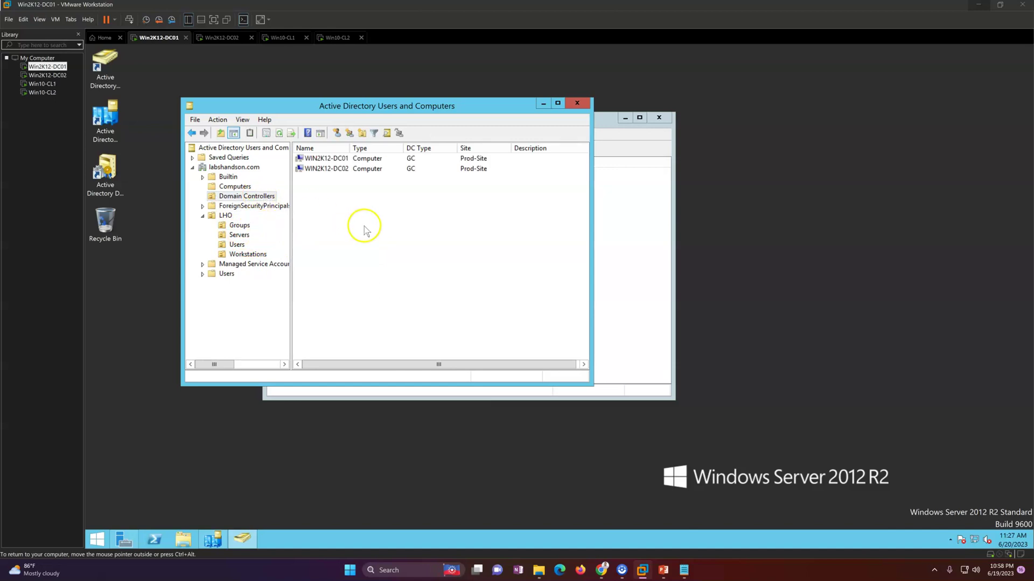
Minimize Active Directory Sites and Services, and advance the PowerPoint slide show to the Planning - Prerequisites & Information gathering slide.
click(629, 257)
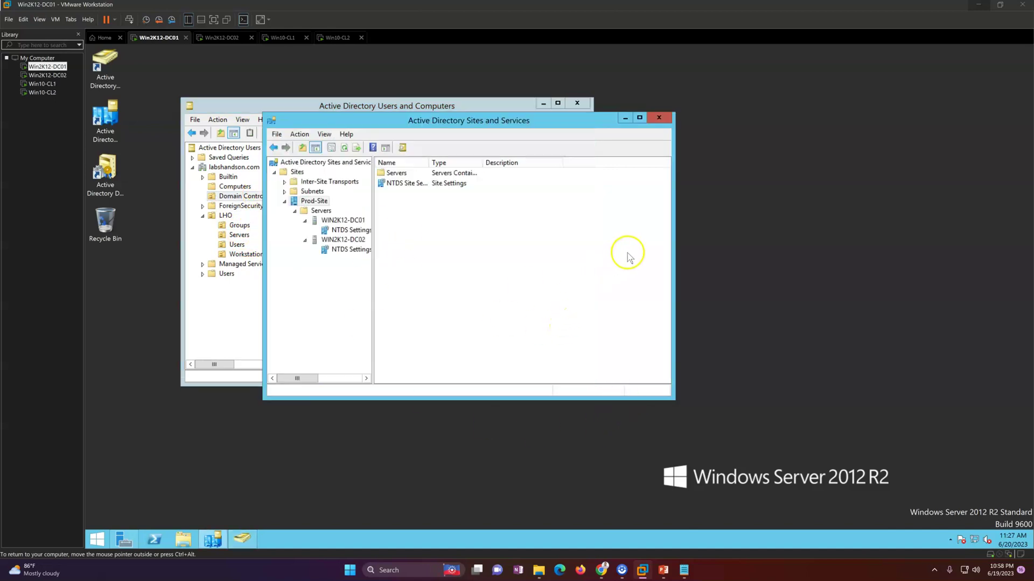
click(624, 117)
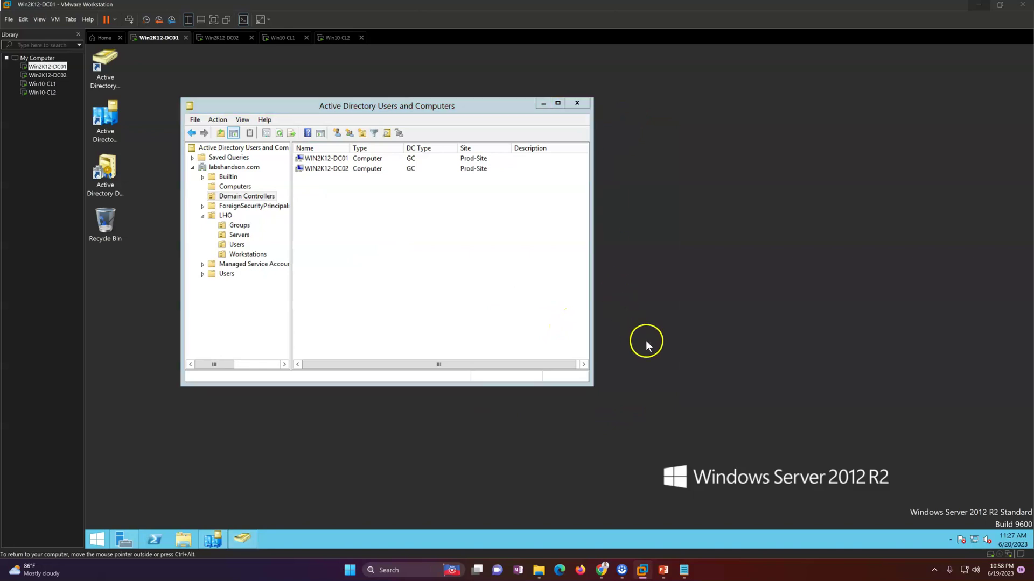
click(663, 571)
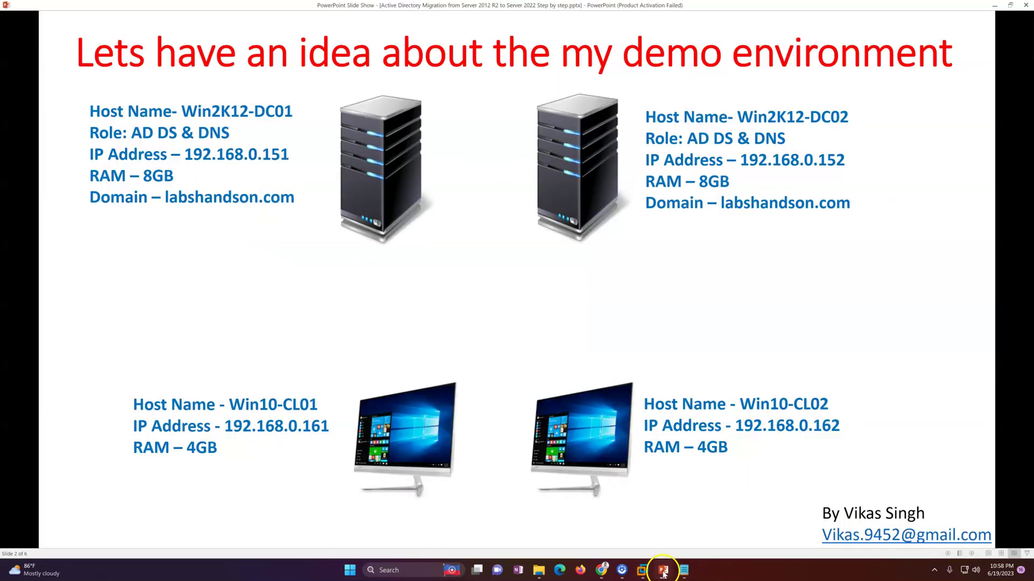
click(556, 343)
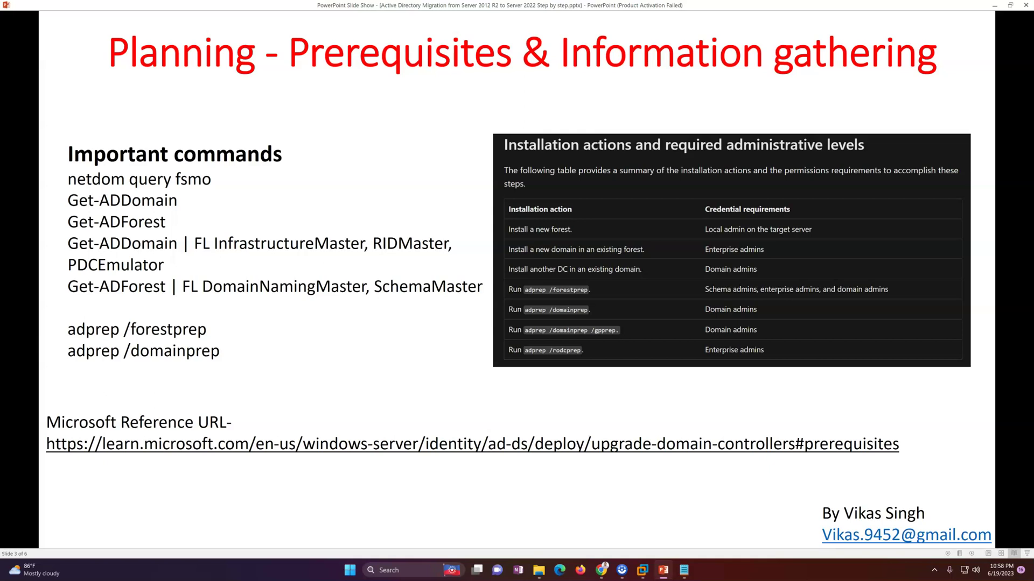
Switch to the Microsoft Learn article on upgrading domain controllers in Chrome and review its title and introduction.
key(alt+Tab)
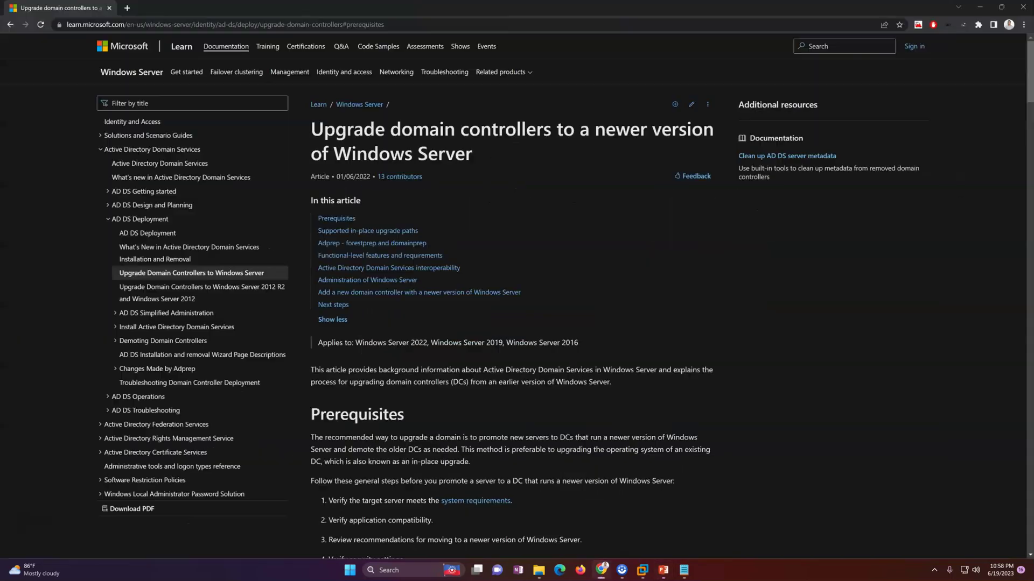
key(alt+Tab)
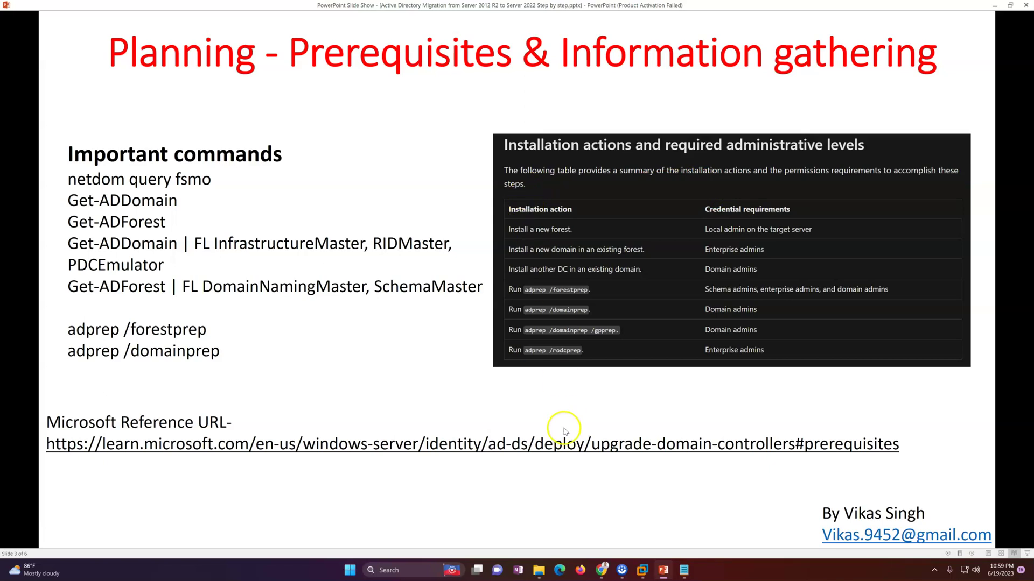
click(601, 569)
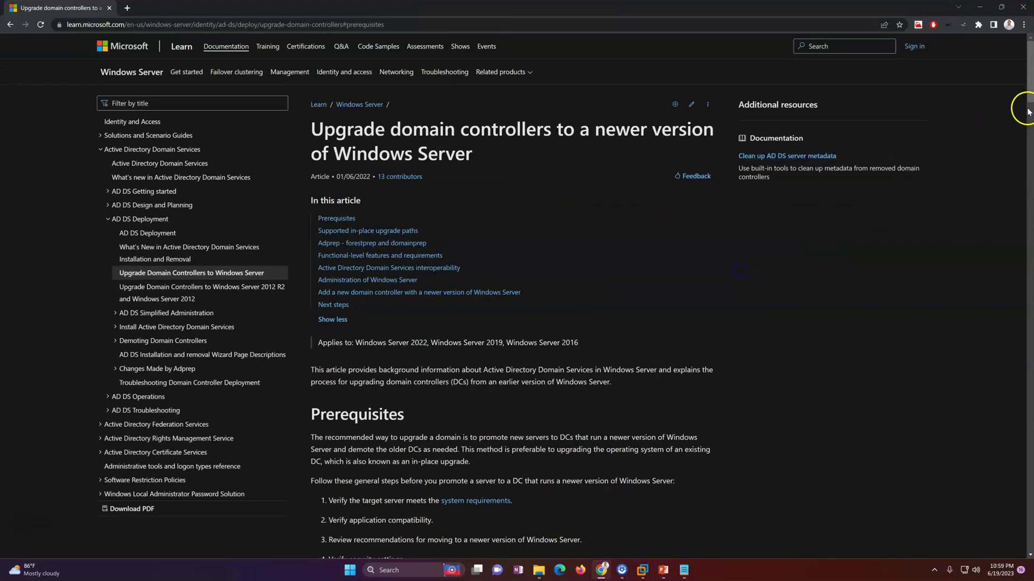
drag(1026, 97, 1026, 110)
scroll(1026, 111, up, 2)
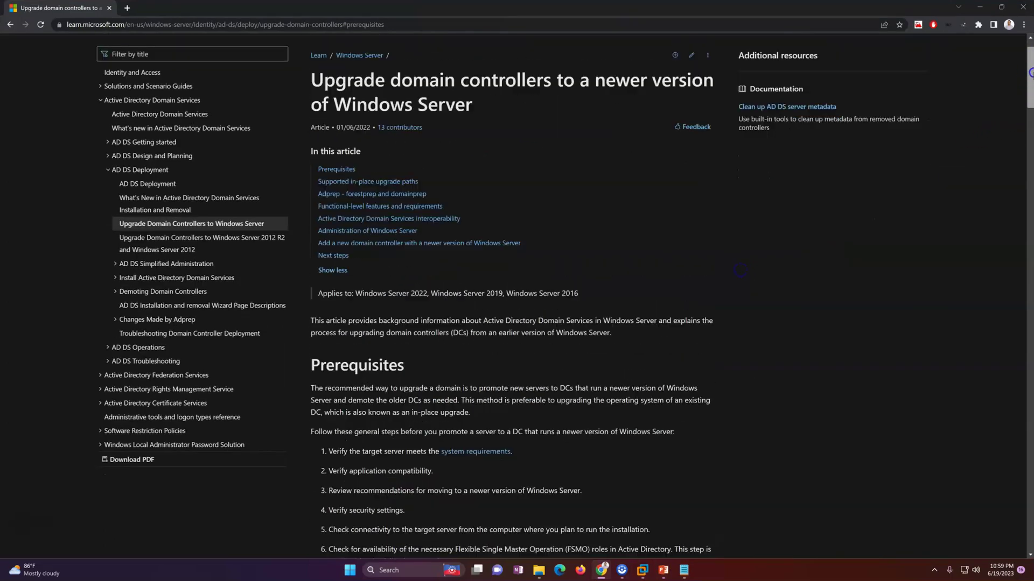
drag(325, 133, 691, 147)
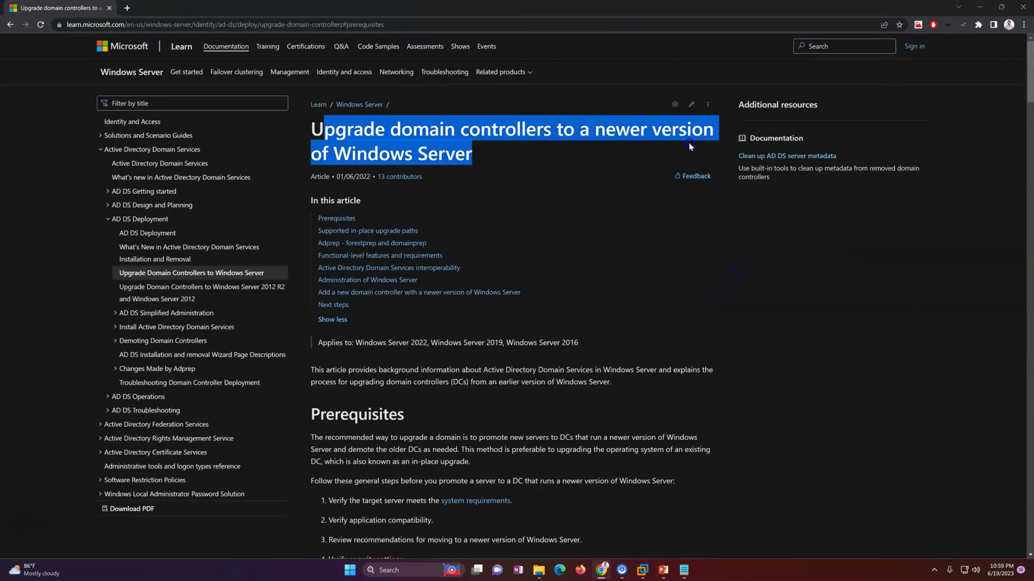
click(562, 168)
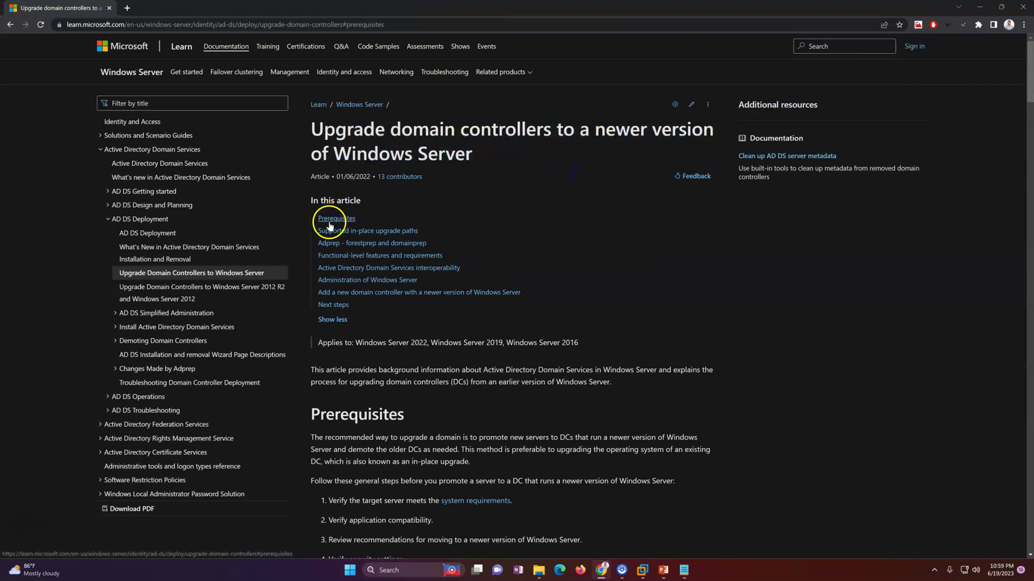
Open the article's Supported in-place upgrade paths section in a new browser tab and show that tab.
right_click(369, 235)
click(370, 240)
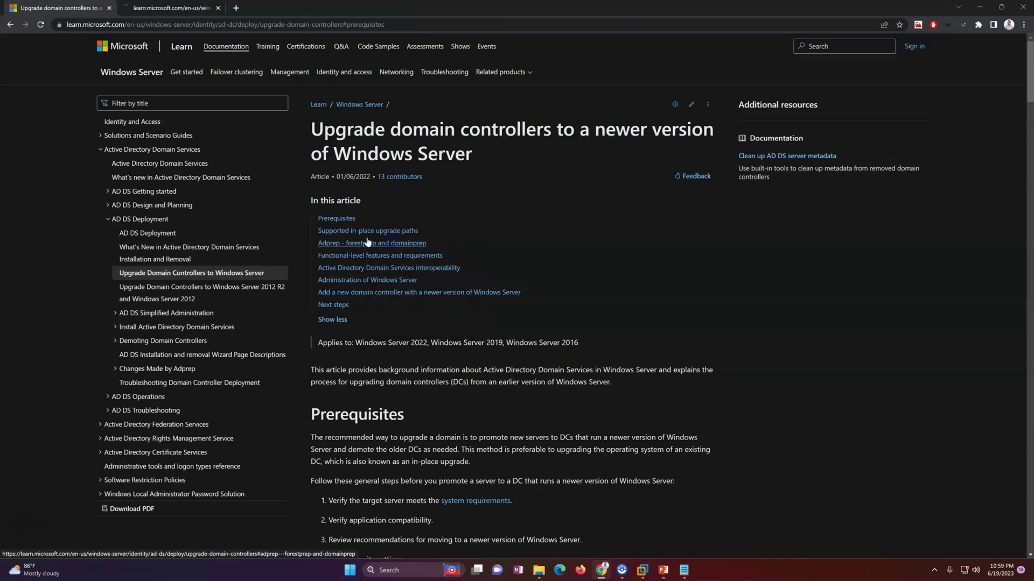
click(171, 8)
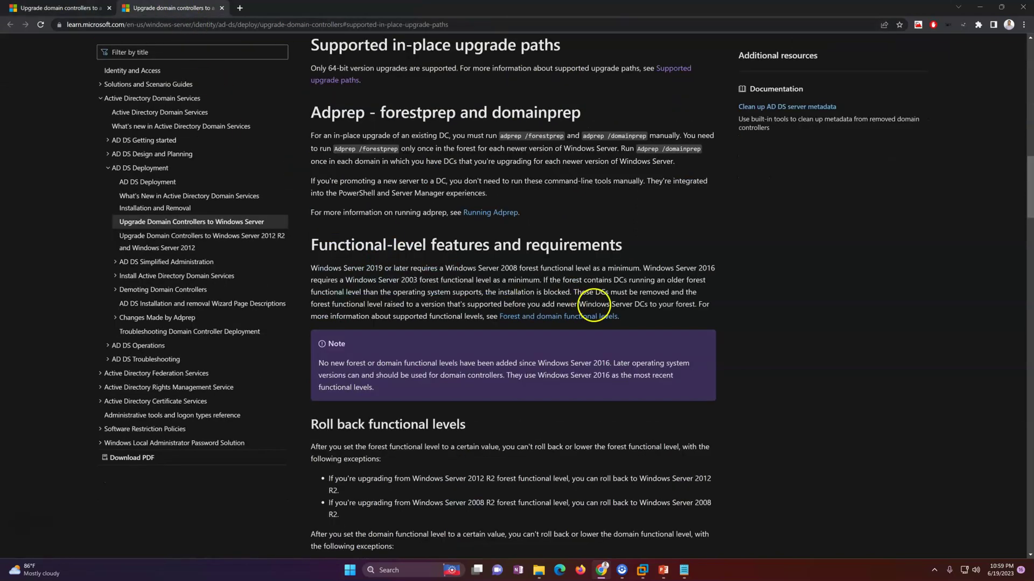
Read the Functional-level features and requirements section, including the note about forest and domain functional levels.
drag(345, 268, 573, 267)
click(781, 277)
scroll(1025, 190, down, 2)
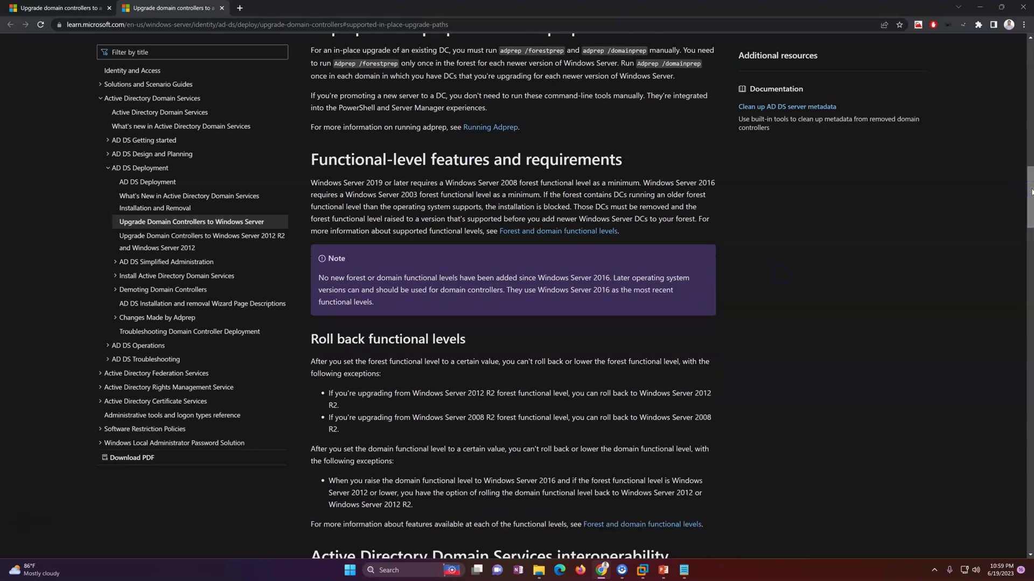
mouse_move(1031, 192)
mouse_down()
mouse_move(1031, 208)
mouse_move(1030, 195)
mouse_up()
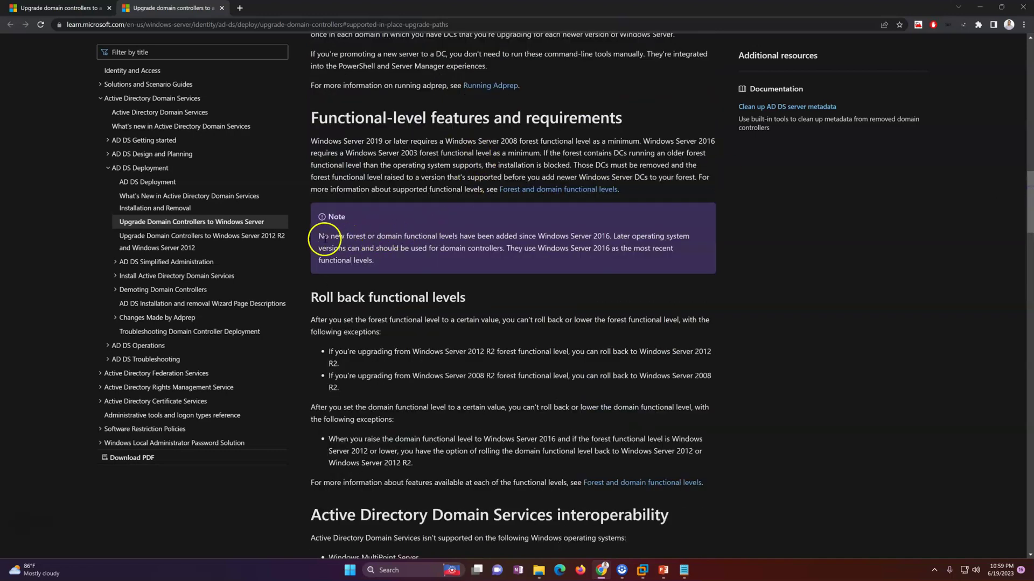
drag(323, 237, 646, 241)
click(594, 268)
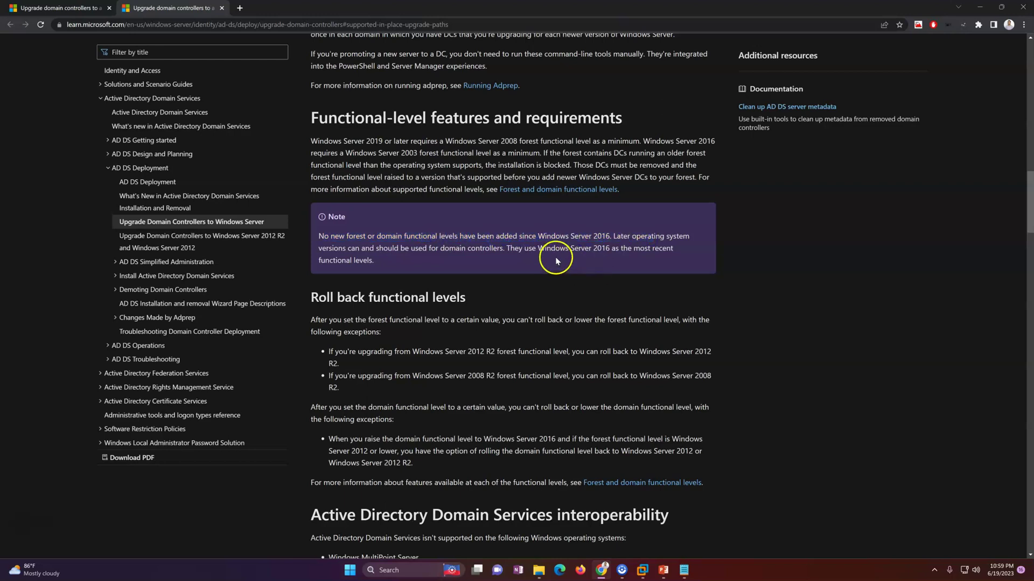
click(448, 261)
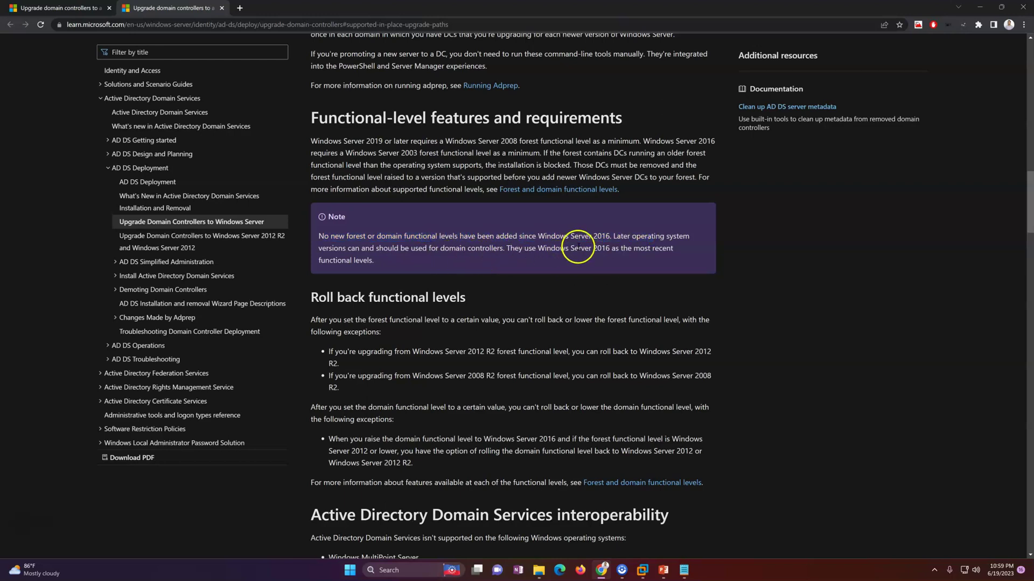
drag(514, 249, 621, 249)
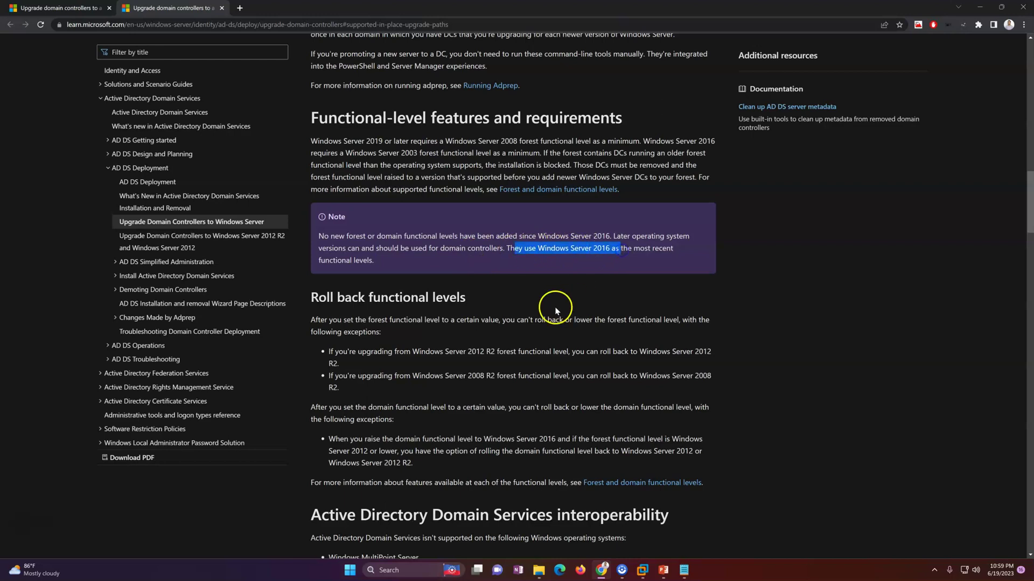
Read the Roll back functional levels section, covering the exceptions for forest and domain functional levels.
drag(1028, 209, 1029, 231)
click(544, 192)
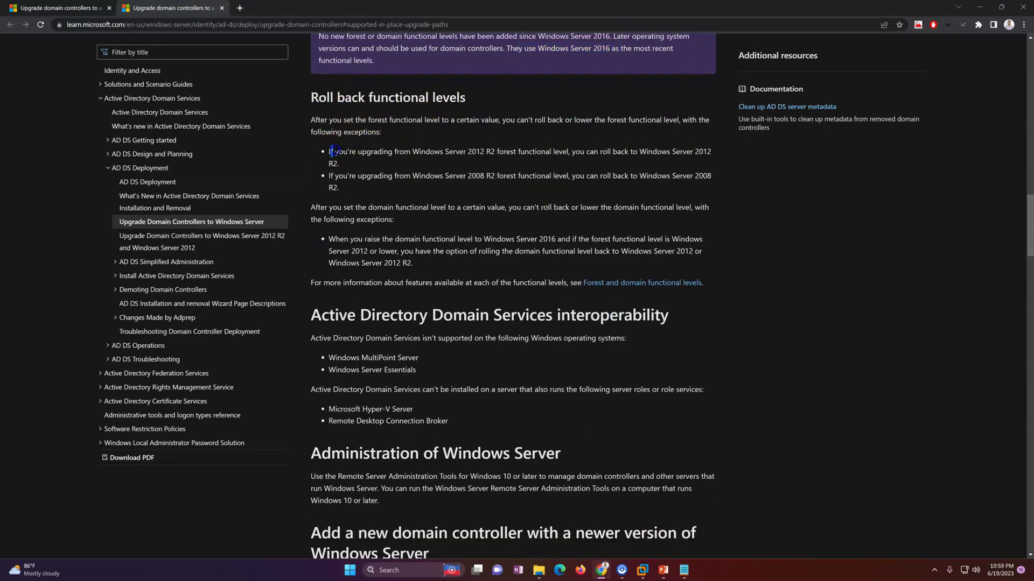
drag(360, 153, 339, 165)
click(655, 173)
click(456, 176)
drag(330, 239, 412, 263)
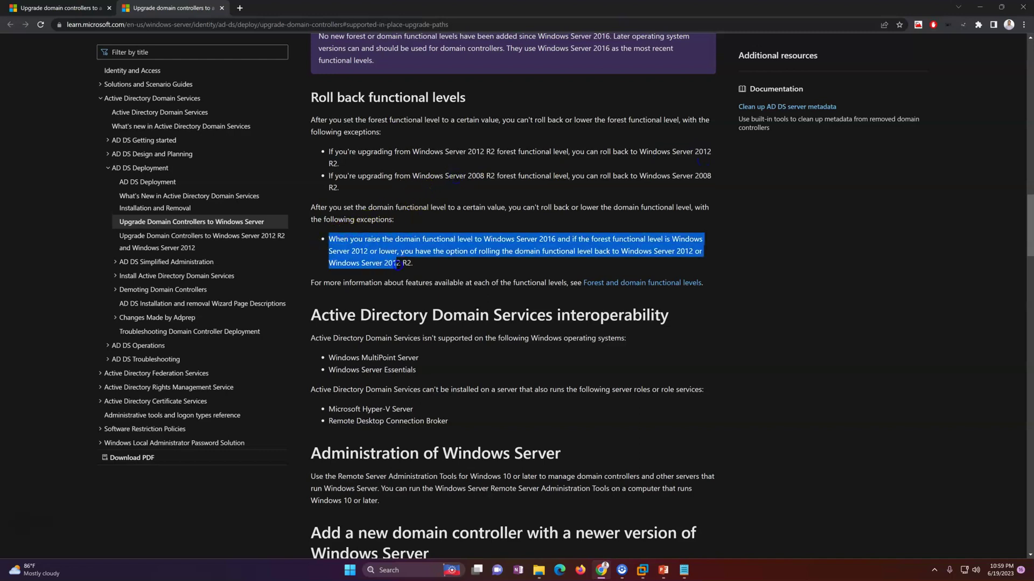
click(485, 269)
drag(335, 239, 680, 240)
click(474, 248)
drag(418, 251, 604, 250)
click(478, 264)
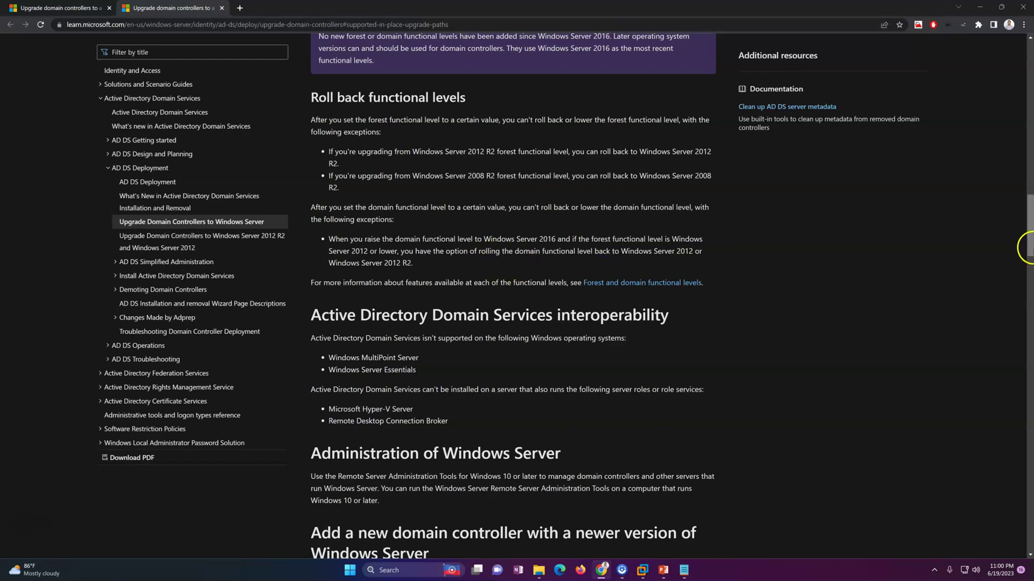
Read the Supported in-place upgrade paths and Adprep - forestprep and domainprep sections of the article.
drag(1026, 248, 1023, 205)
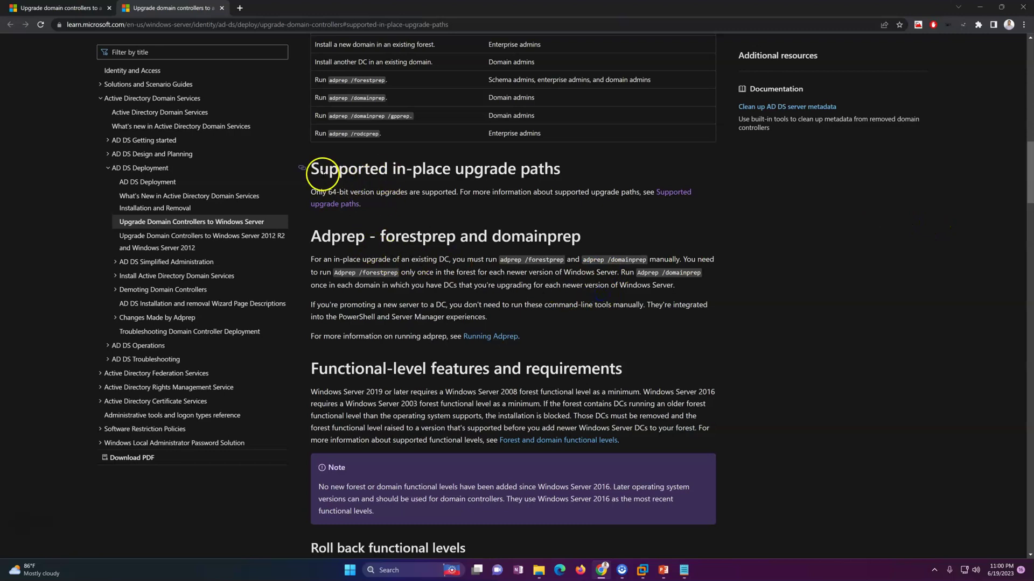
drag(311, 192, 382, 193)
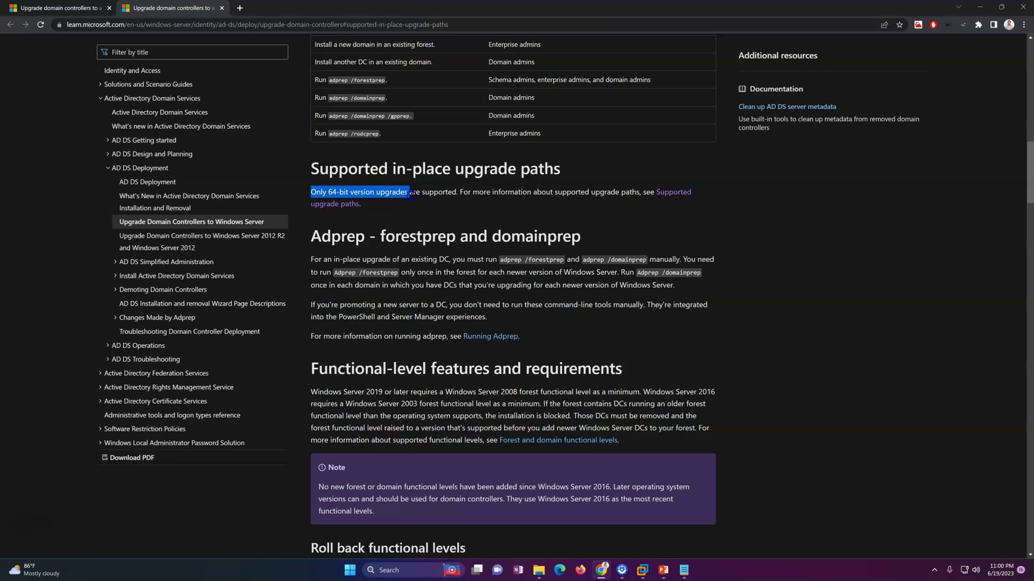
drag(410, 195, 577, 195)
click(610, 197)
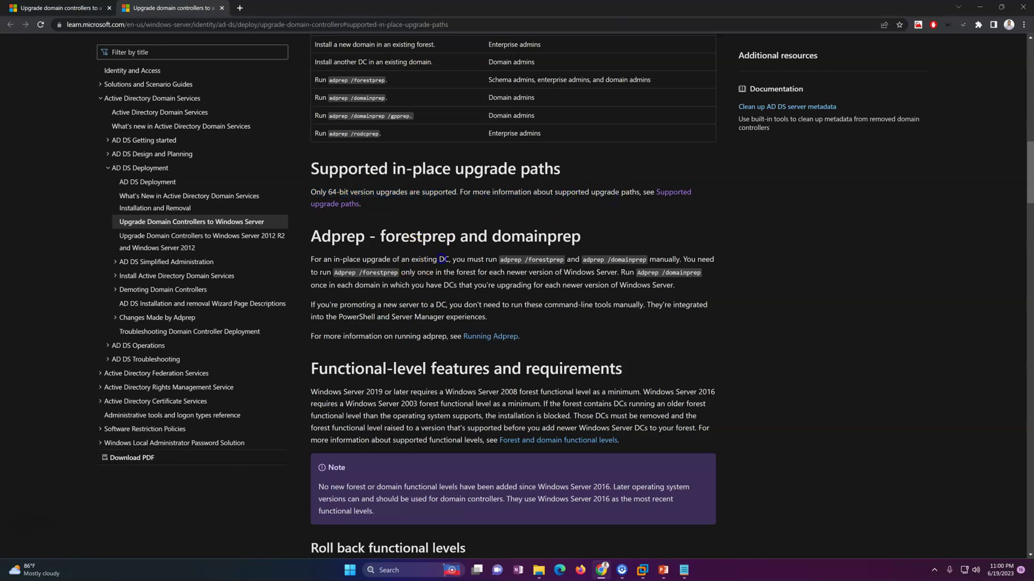
drag(311, 237, 526, 235)
click(471, 262)
drag(321, 236, 591, 235)
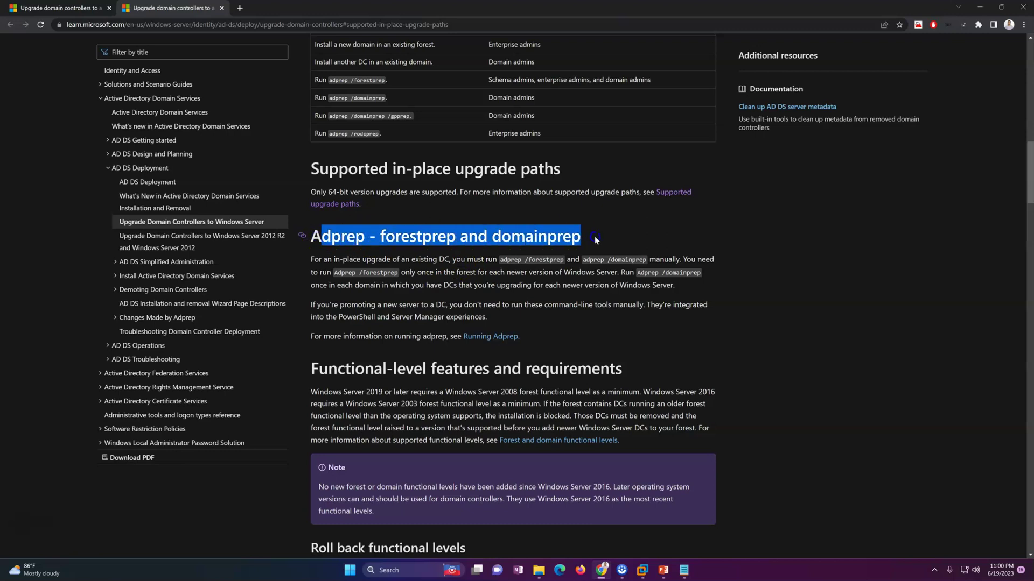
click(477, 286)
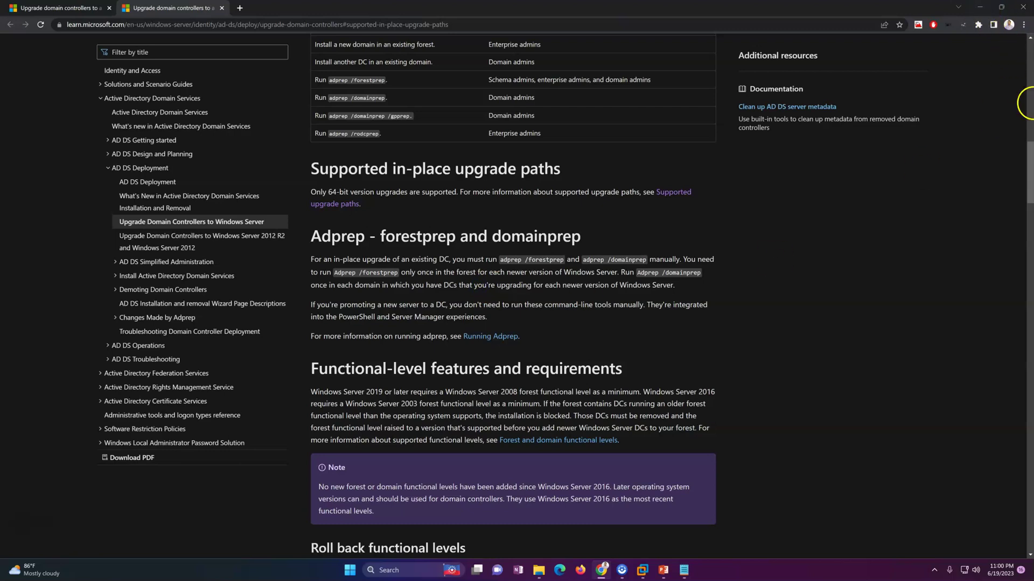
Return to the start of the article, minimize the browser, switch to the Win2K12-DC01 virtual machine in VMware Workstation, and open Windows PowerShell there.
drag(1029, 145, 1028, 38)
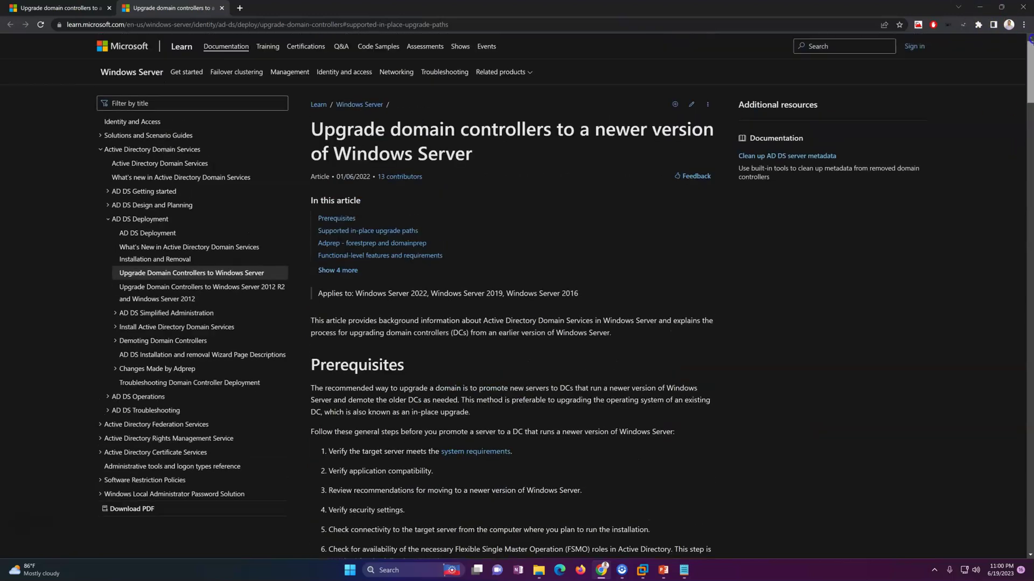
click(979, 7)
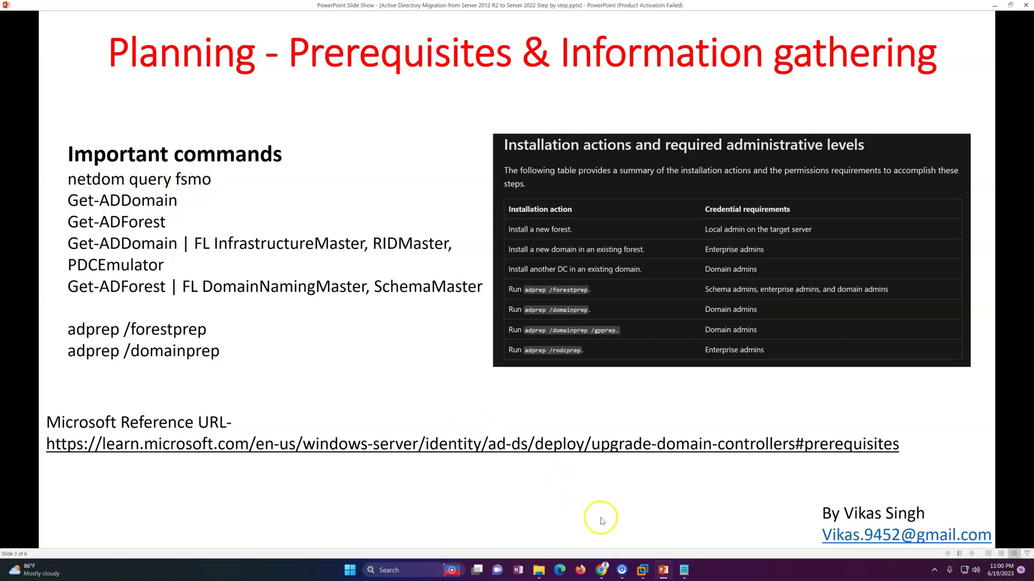
mouse_move(643, 574)
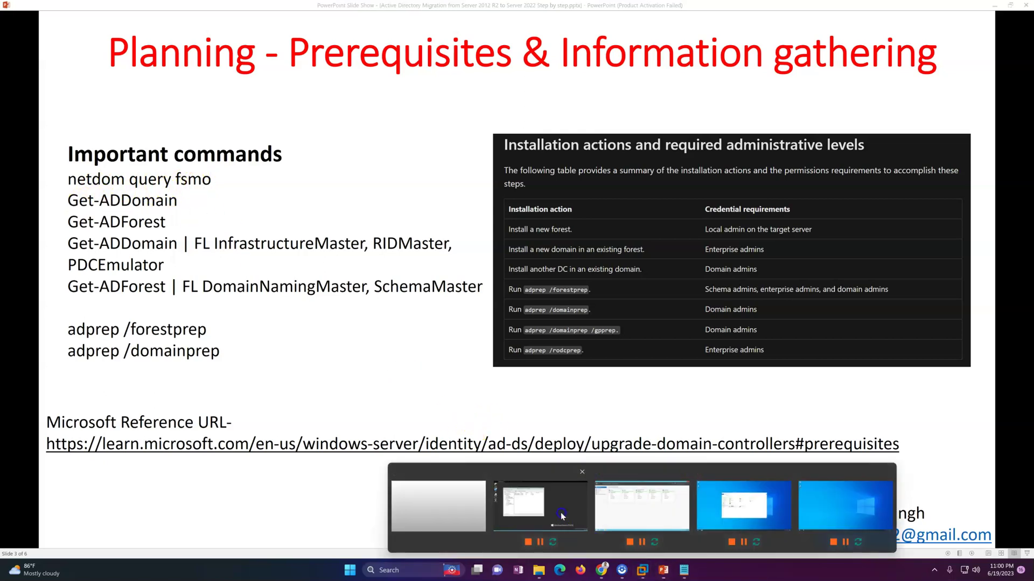
click(527, 503)
right_click(151, 539)
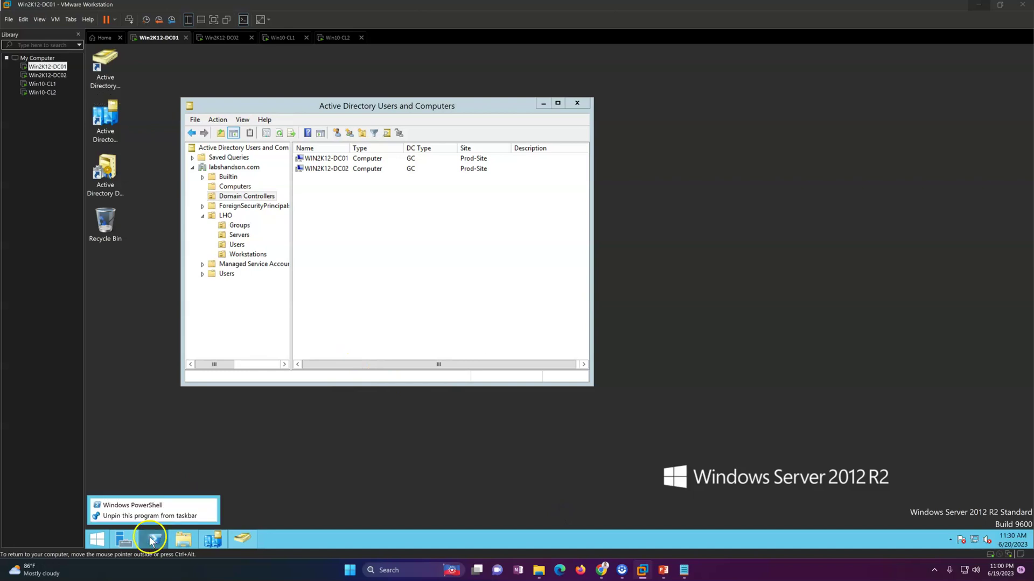
click(132, 505)
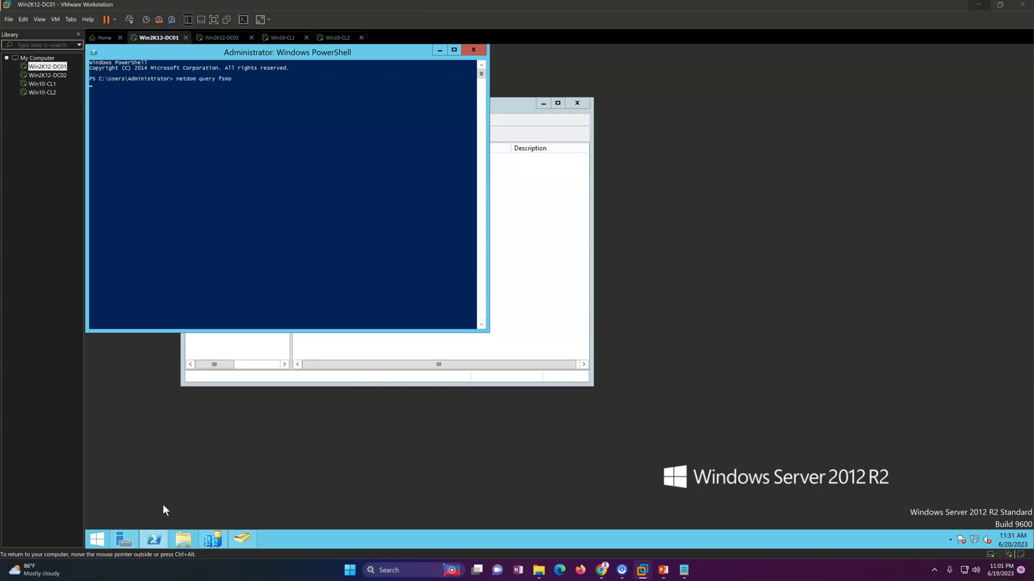
Query the domain's FSMO role holders with netdom query fsmo and repeat the query.
key(Return)
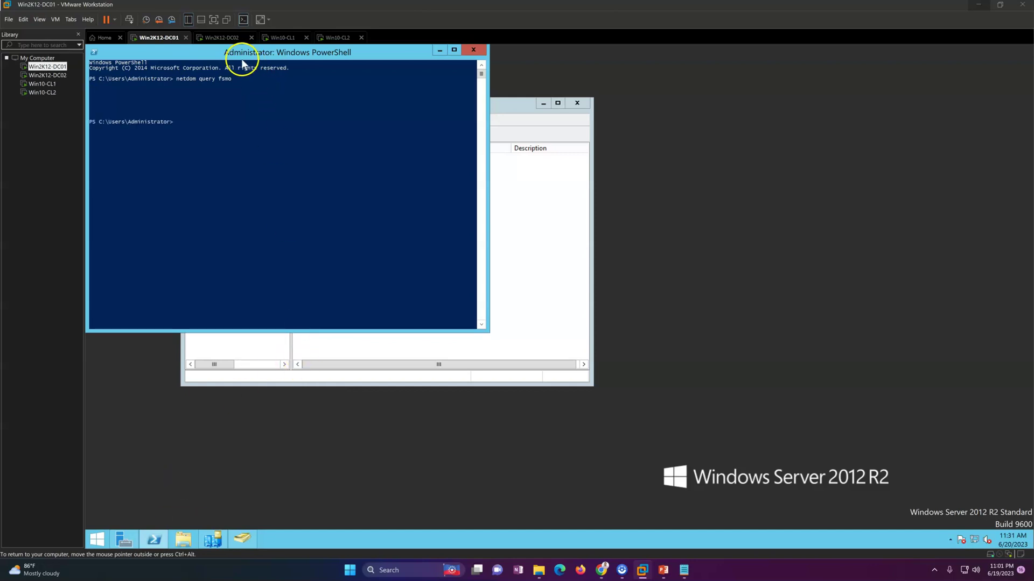
click(227, 106)
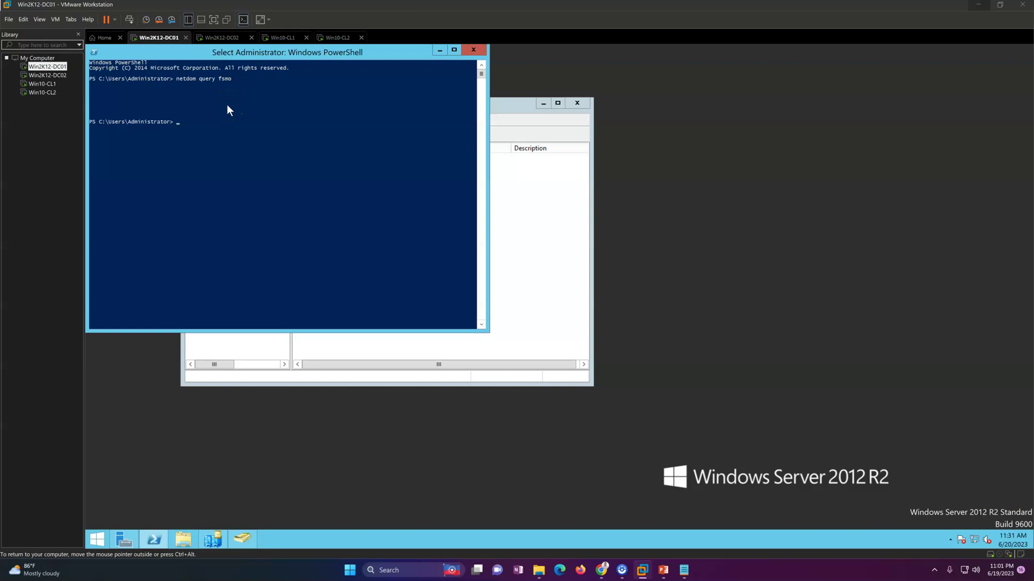
key(Escape)
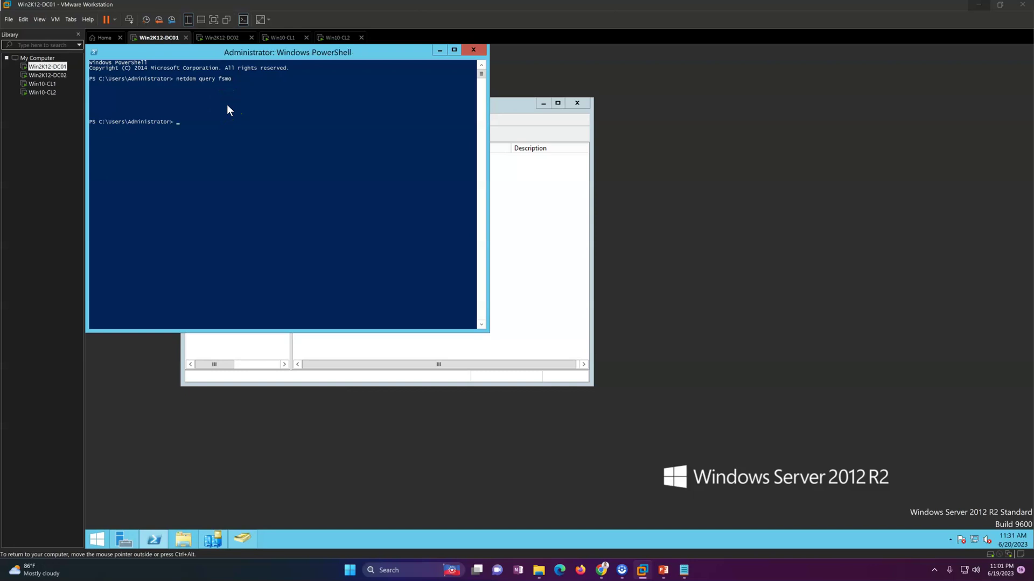
key(Up)
key(Return)
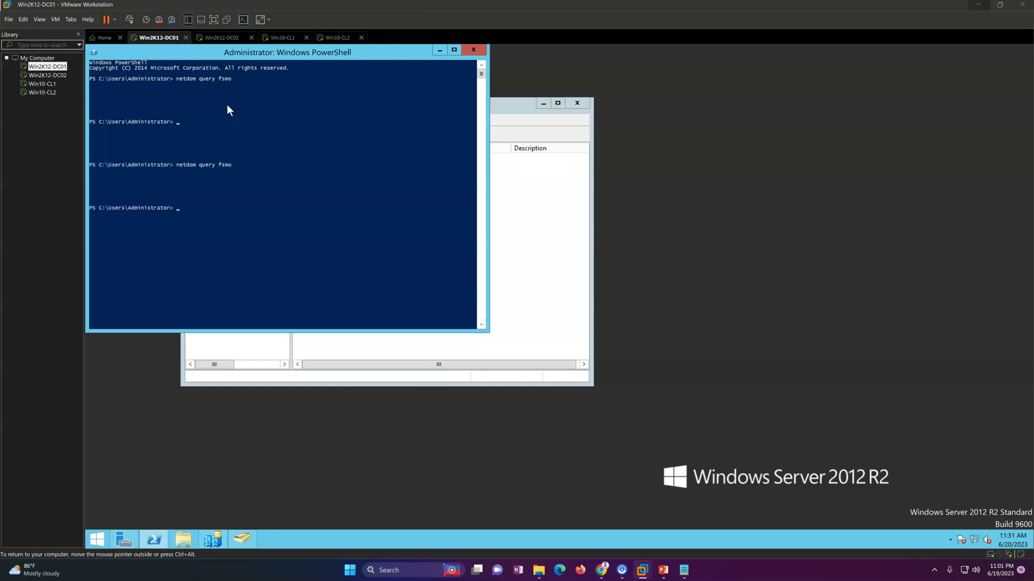
Highlight the FSMO role holder lines in the console output to read them, and clear the selection.
click(181, 127)
drag(138, 134, 87, 104)
right_click(272, 210)
click(272, 188)
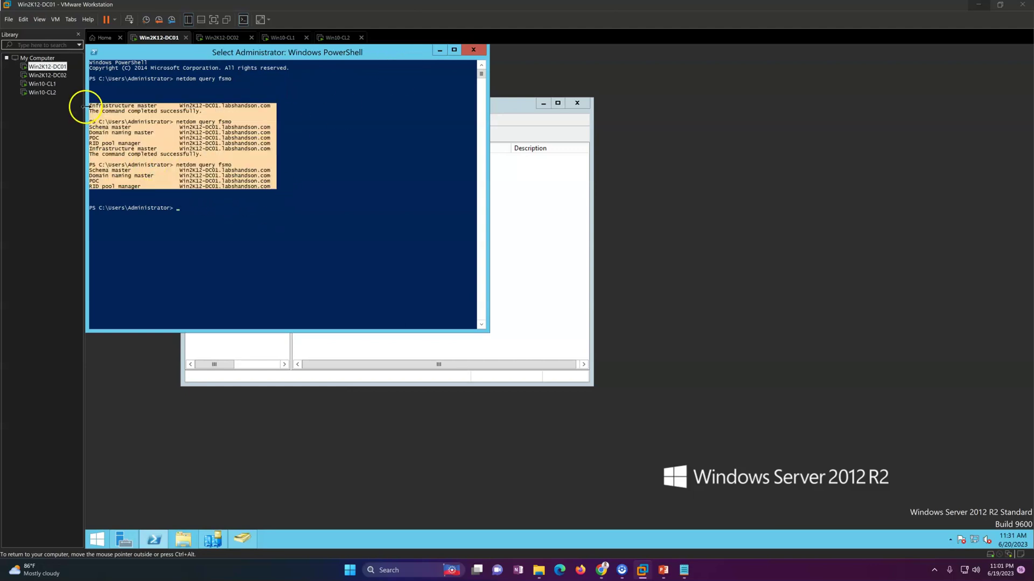
right_click(337, 421)
click(358, 449)
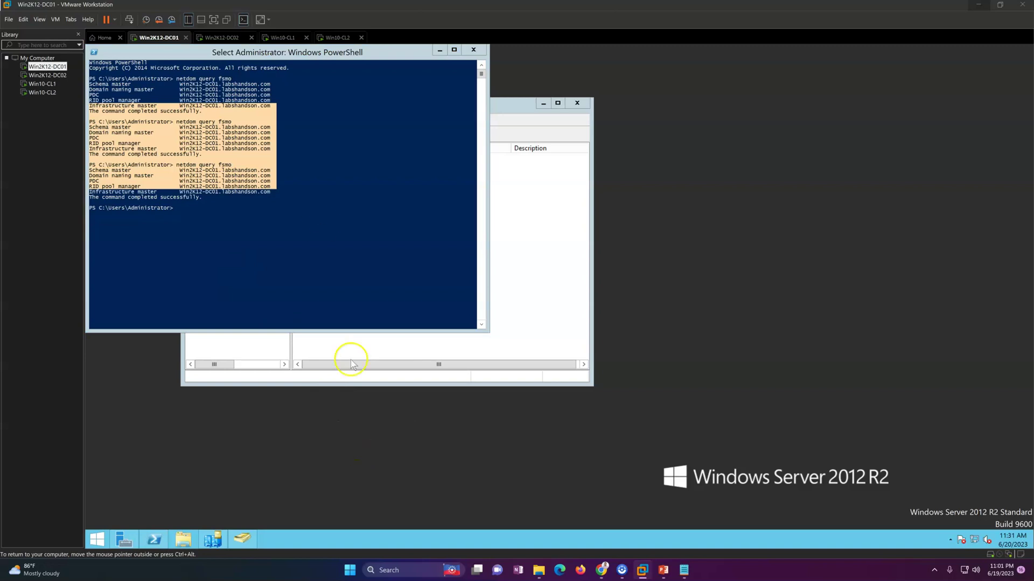
click(325, 226)
click(287, 224)
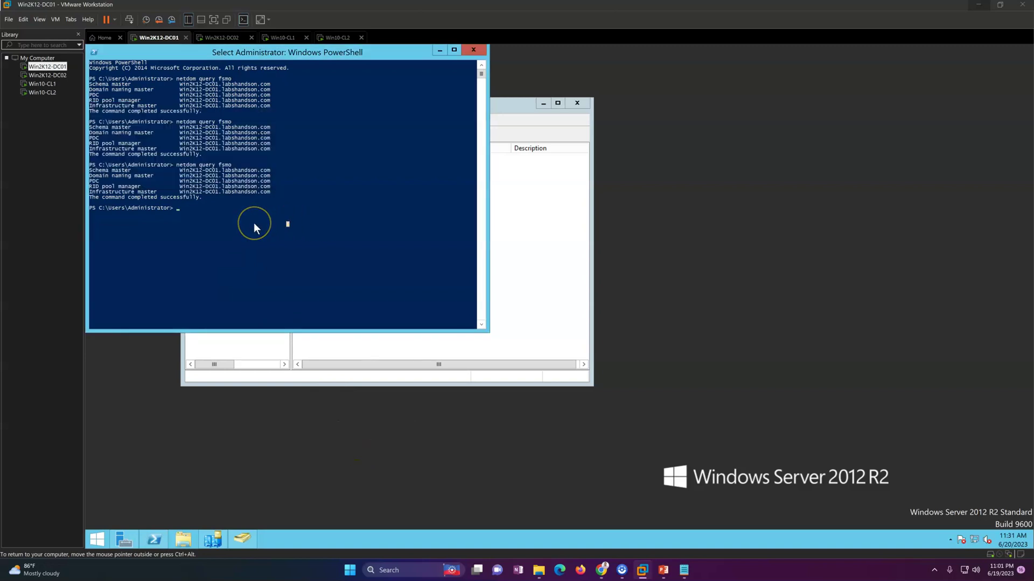
Clear the console with cls and run netdom query fsmo on the empty screen.
text(cls)
key(Return)
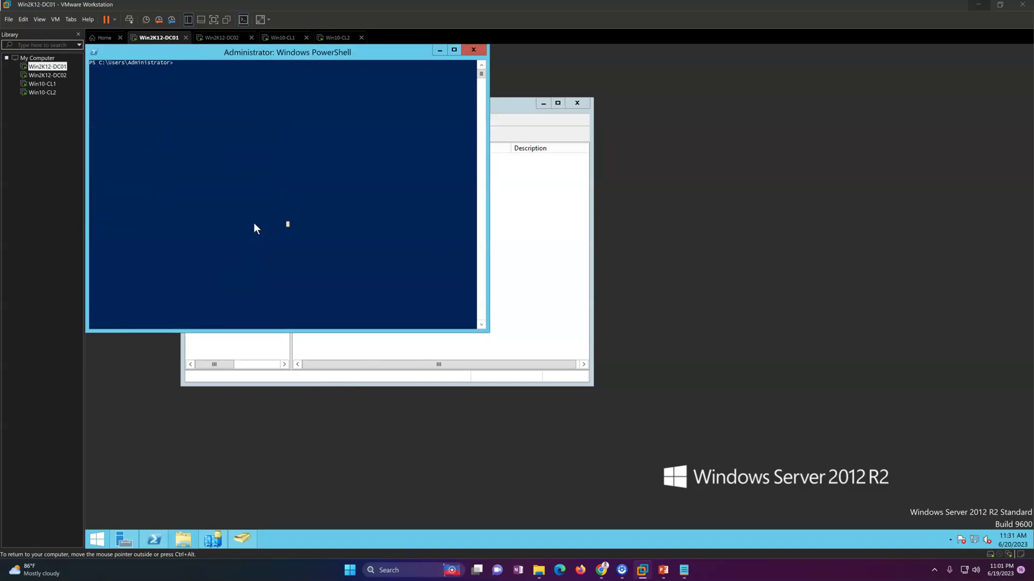
click(268, 209)
right_click(268, 214)
right_click(267, 213)
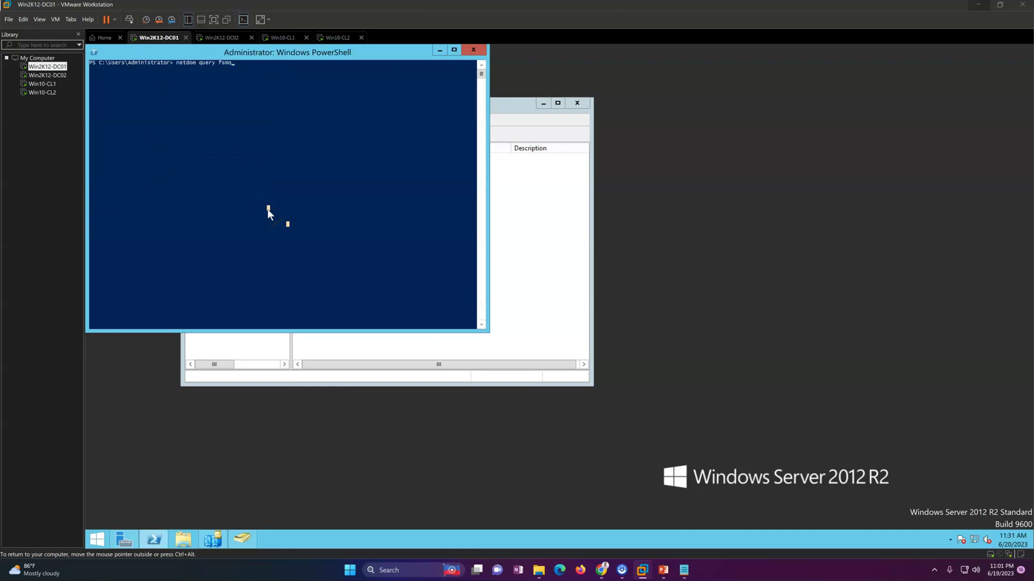
right_click(701, 362)
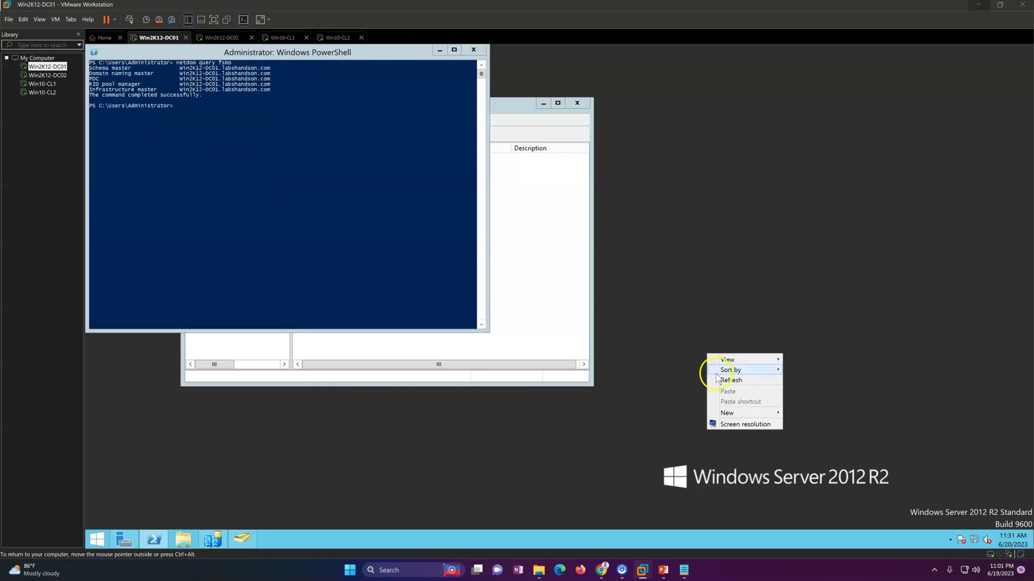
click(688, 300)
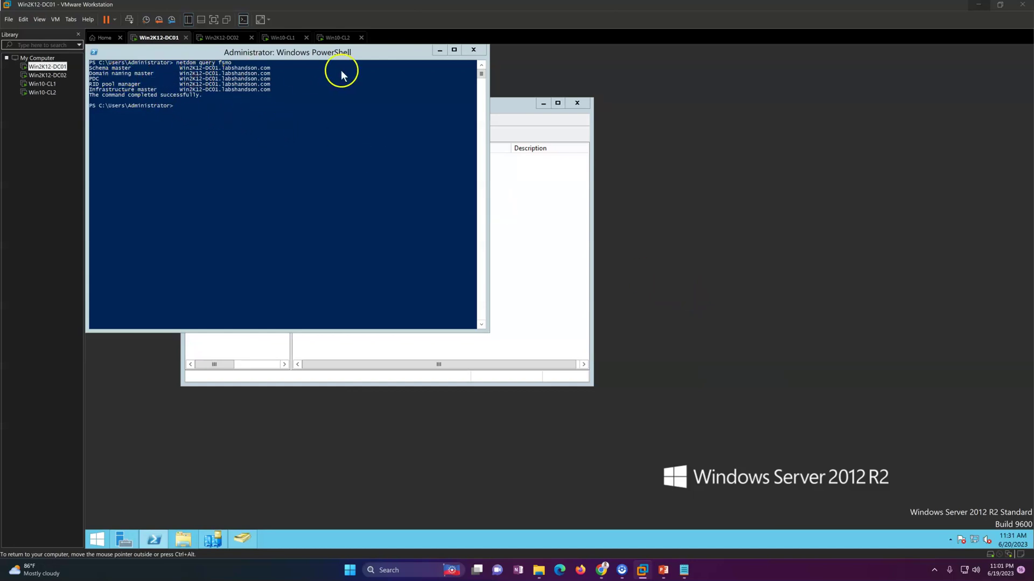
Move the Active Directory Users and Computers window clear of the console and run Get-ADDomain.
drag(506, 103, 697, 114)
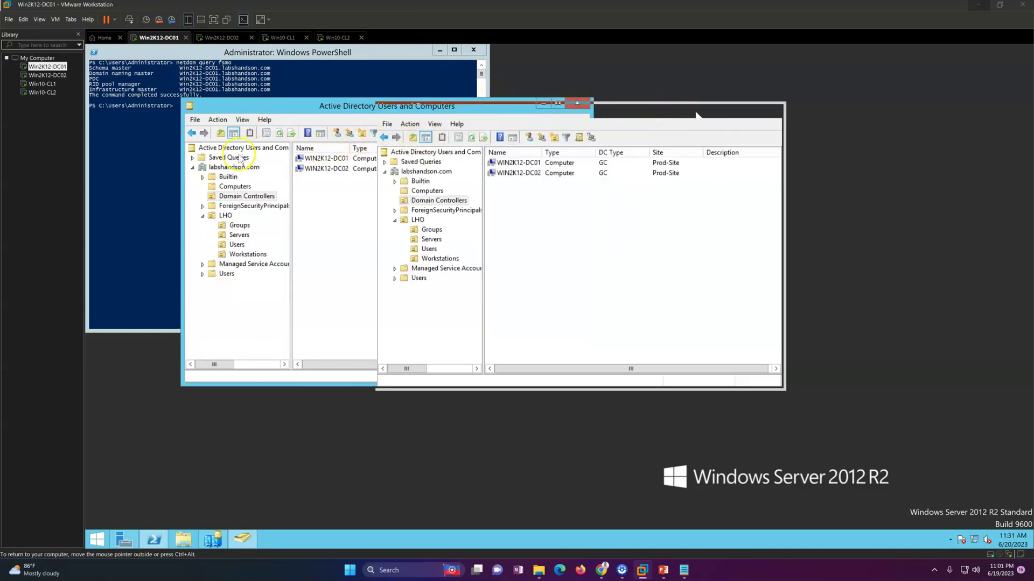
click(148, 177)
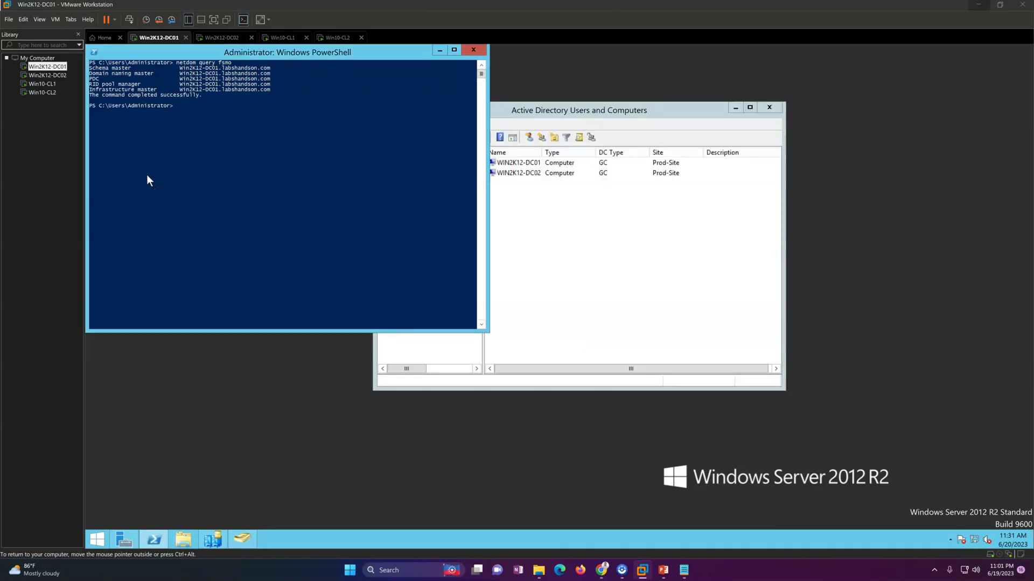
text(Get-ADDomain)
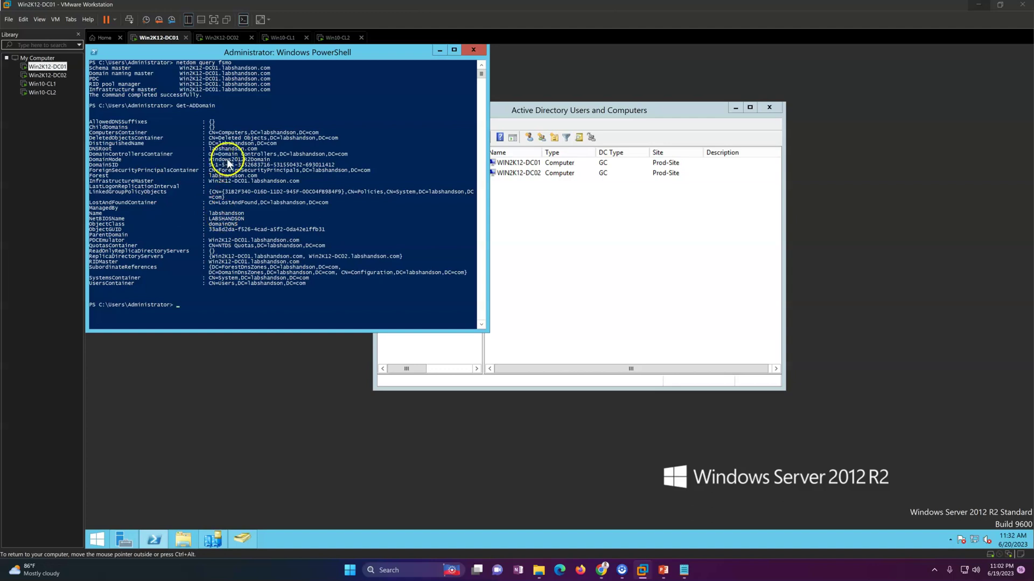
Examine the Get-ADDomain output, including the deleted objects container, distinguished name, domain controllers container, domain mode and PDC emulator.
click(108, 137)
drag(107, 137, 272, 138)
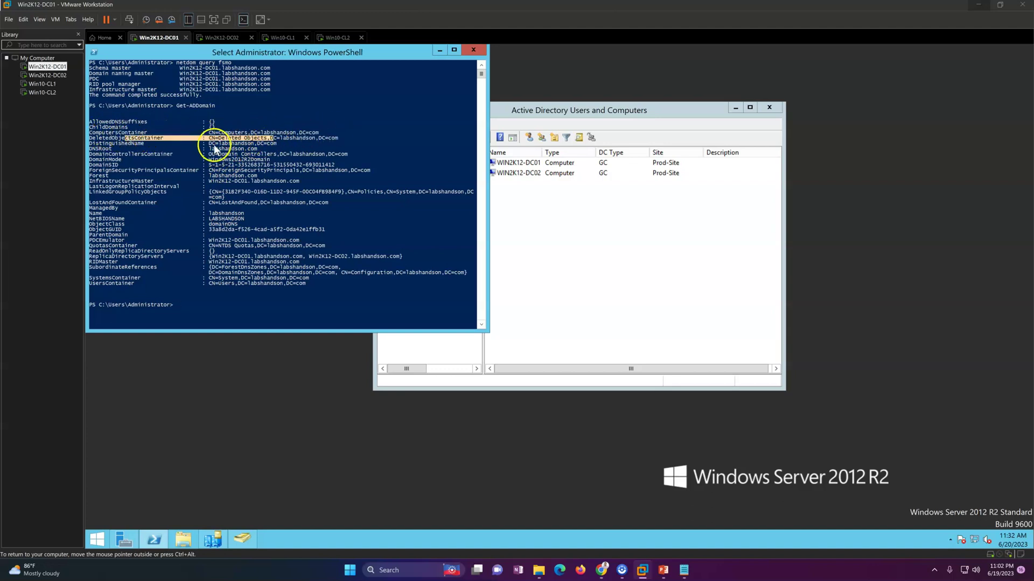
mouse_move(123, 144)
mouse_down()
mouse_move(260, 143)
mouse_move(247, 184)
mouse_move(300, 242)
mouse_move(321, 295)
mouse_move(246, 253)
mouse_move(143, 173)
mouse_move(131, 148)
mouse_up()
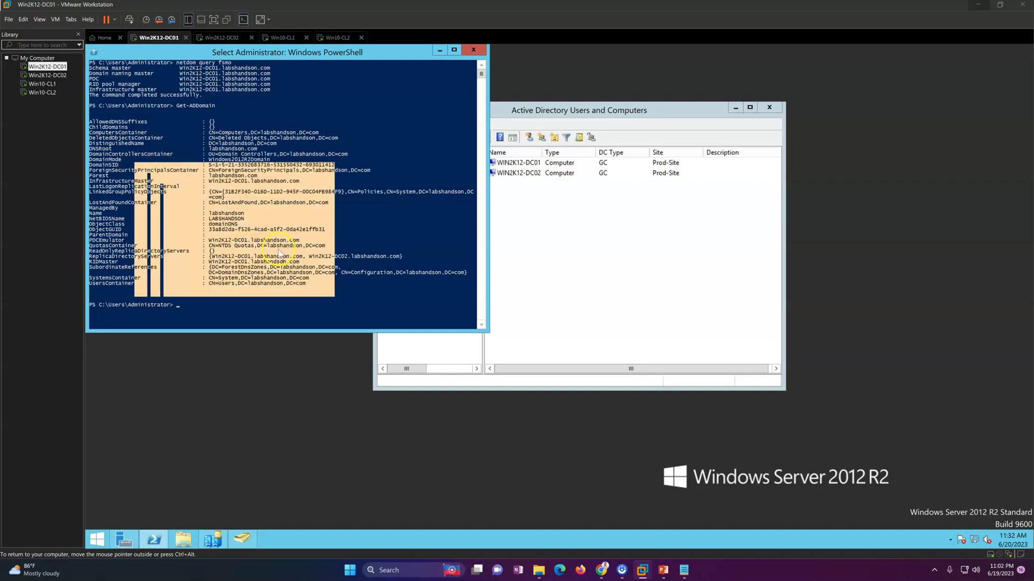
click(288, 256)
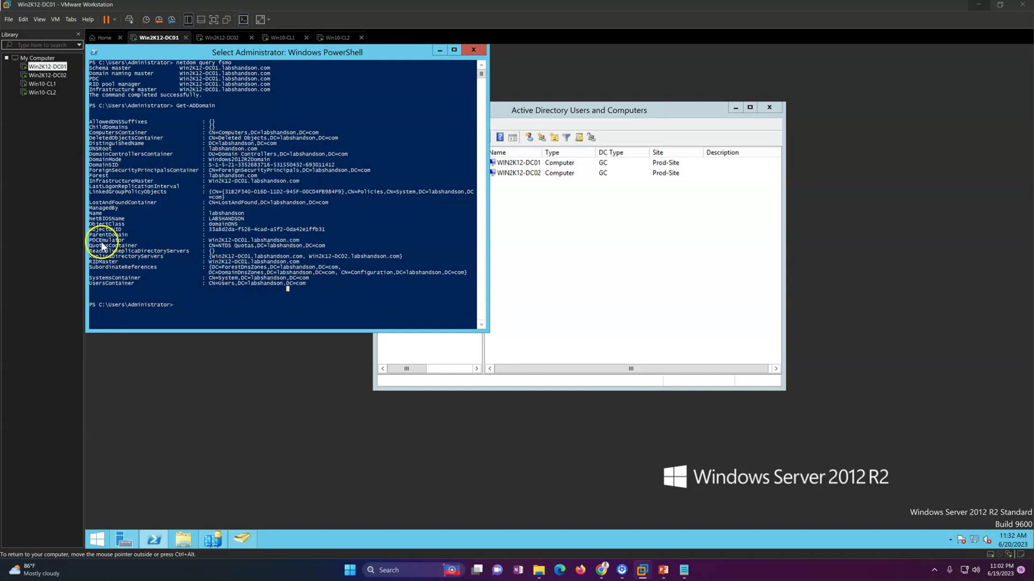
drag(91, 240, 319, 244)
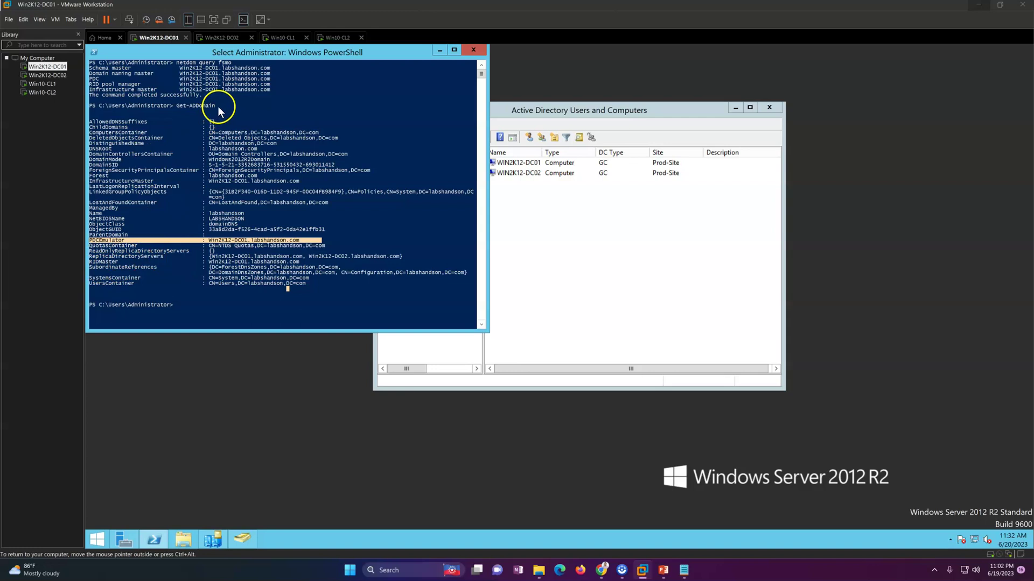
drag(218, 105, 167, 106)
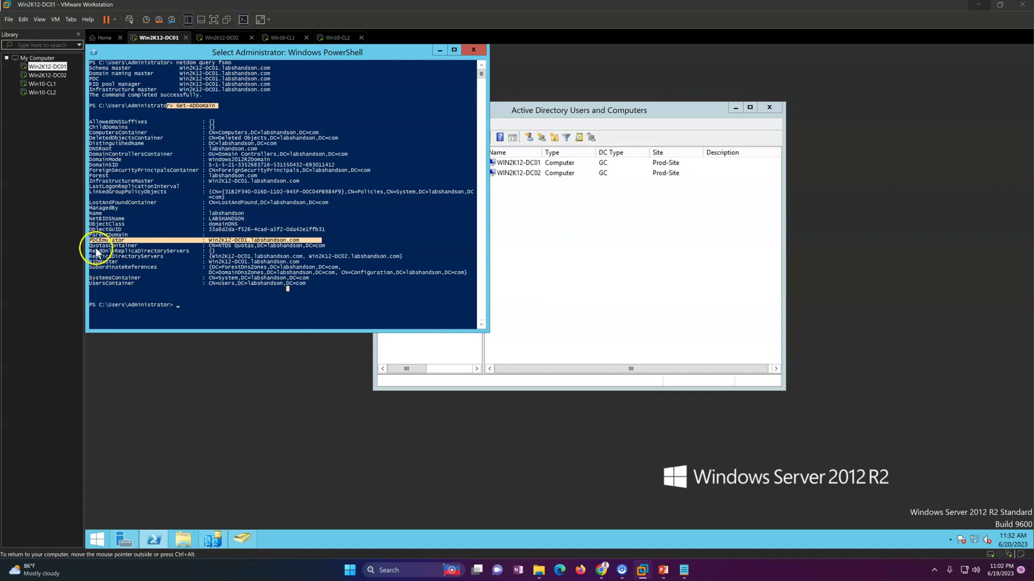
drag(95, 261, 316, 286)
click(316, 286)
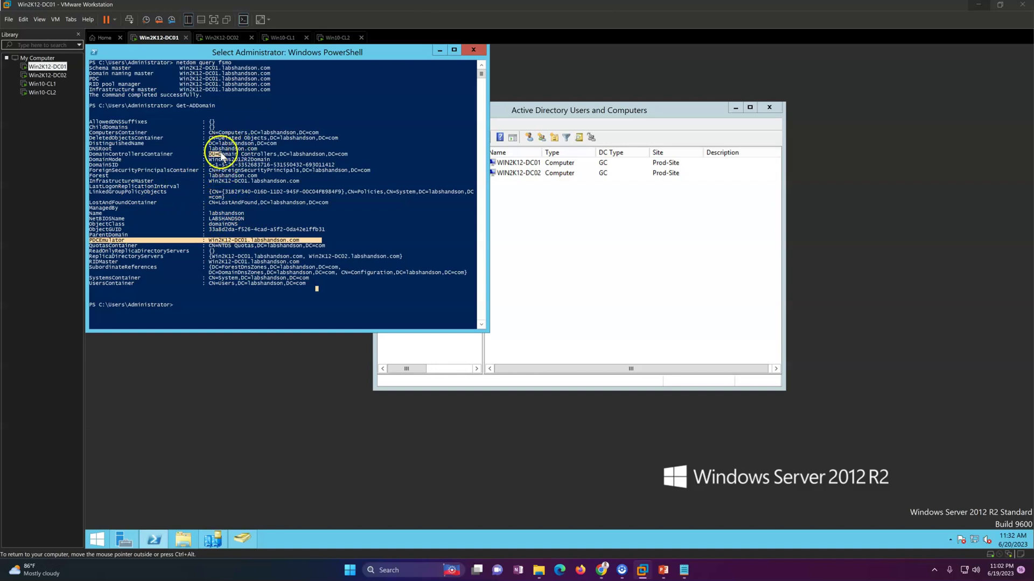
drag(209, 154, 357, 238)
right_click(335, 276)
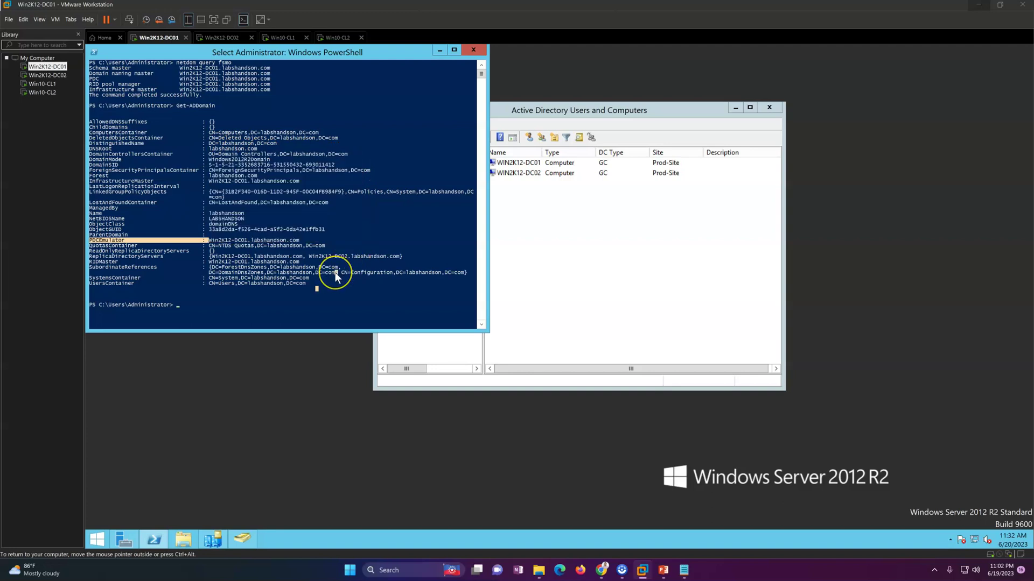
click(330, 279)
key(Escape)
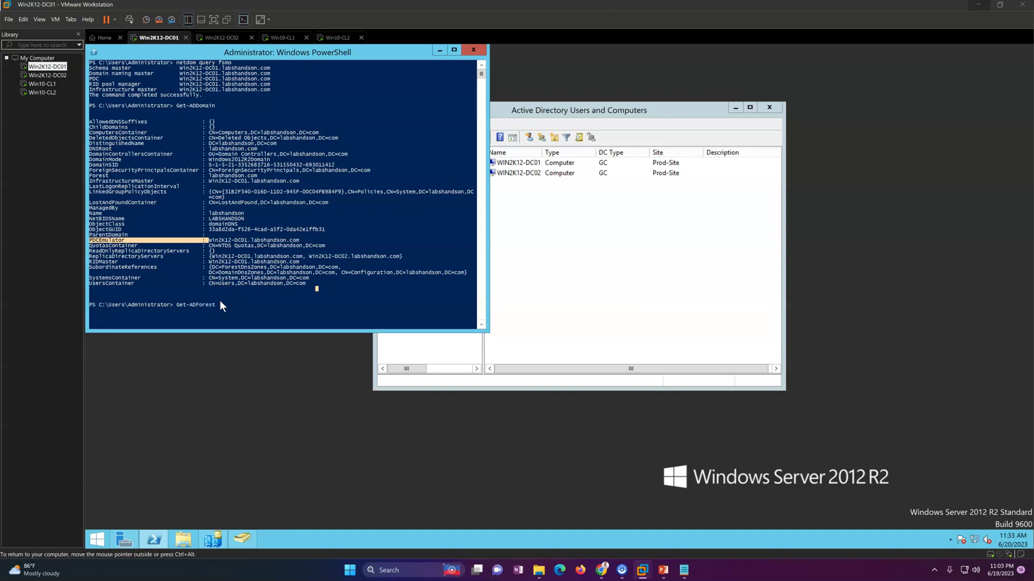
Run Get-ADForest and check the ForestMode entry in its output.
key(Return)
click(219, 284)
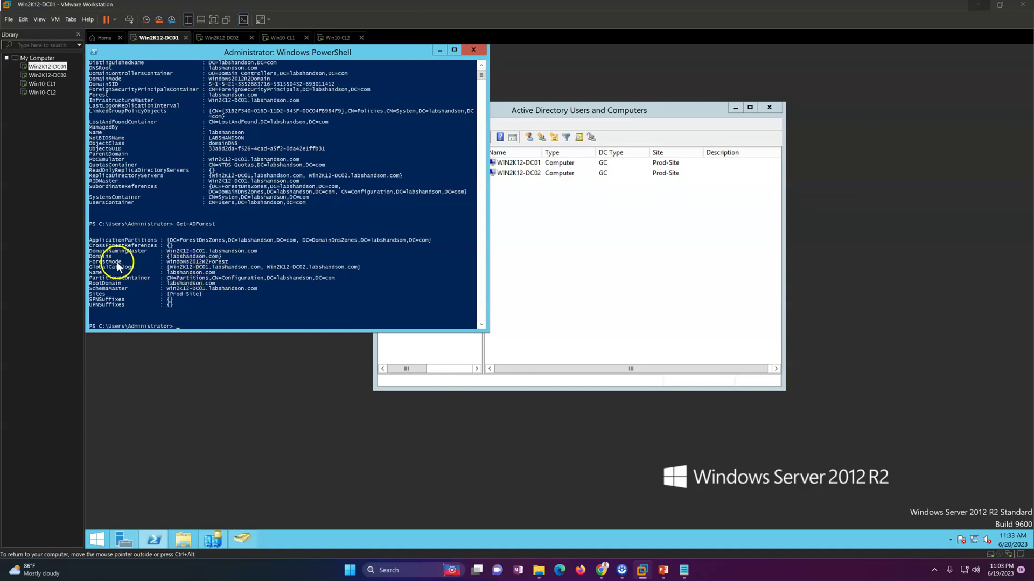
drag(118, 265, 235, 265)
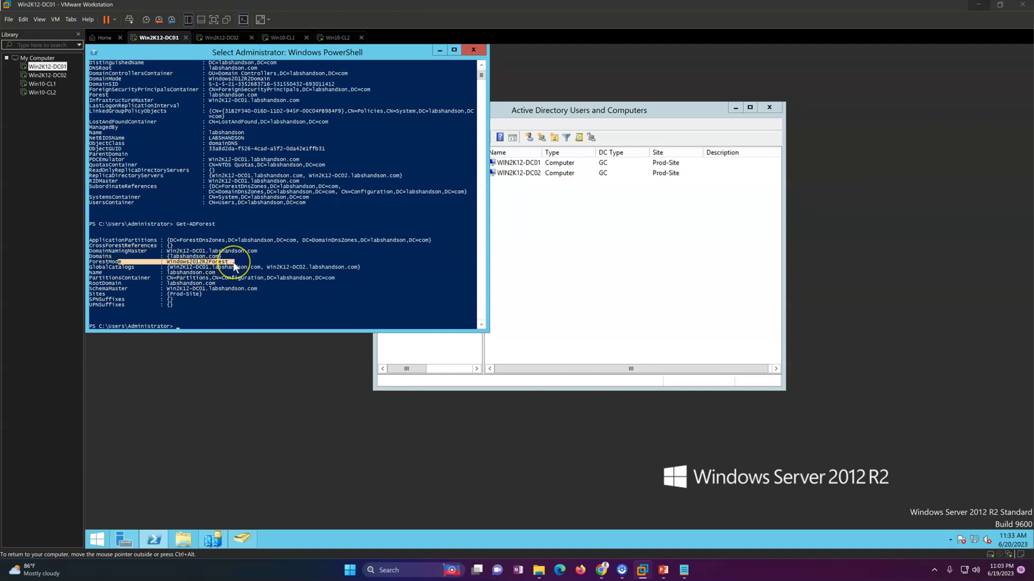
click(211, 276)
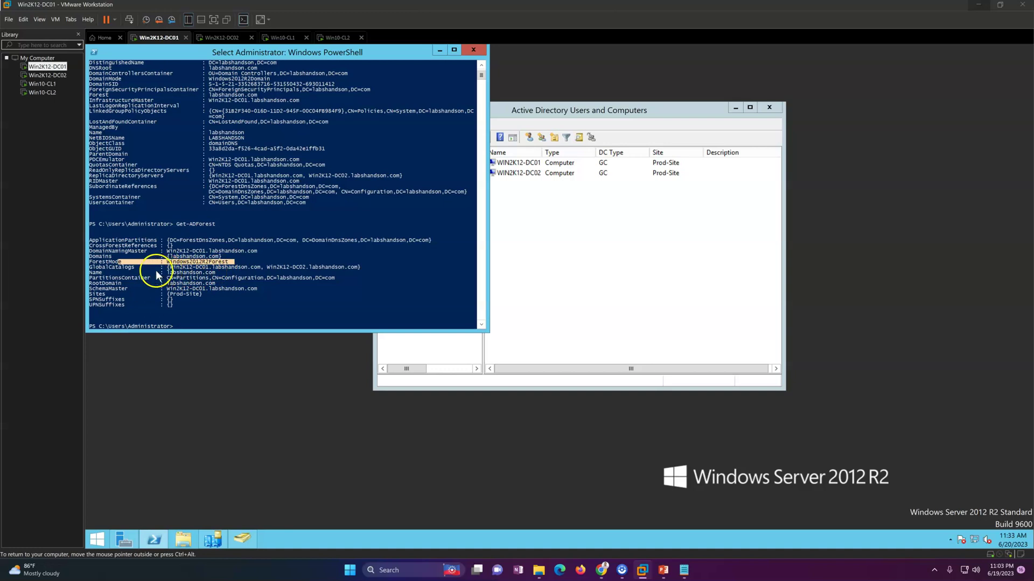
Examine the global catalogs, root domain, schema master and sites in the Get-ADForest output, and bring Active Directory Users and Computers forward.
drag(118, 267, 345, 269)
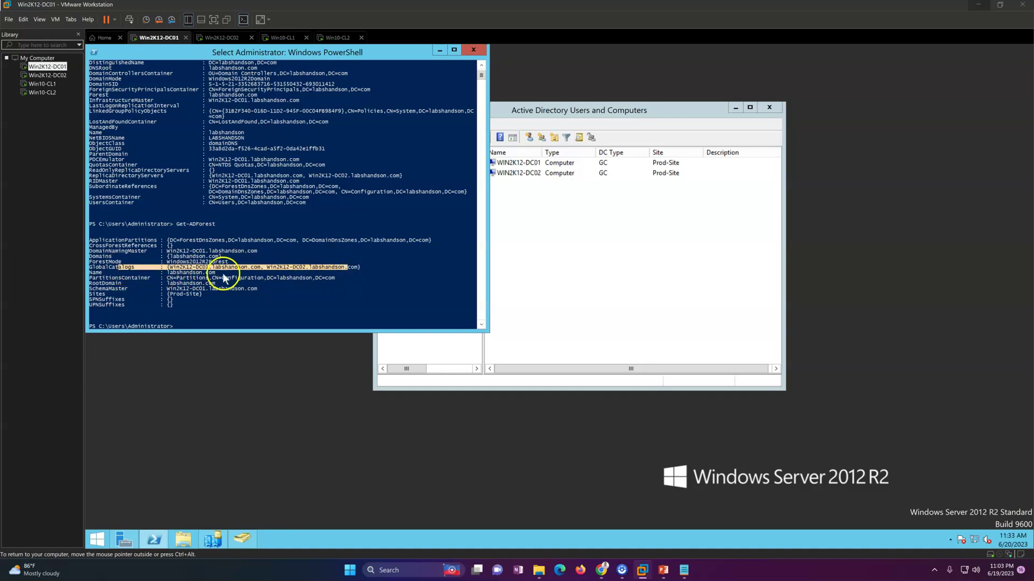
click(96, 279)
drag(103, 282, 192, 284)
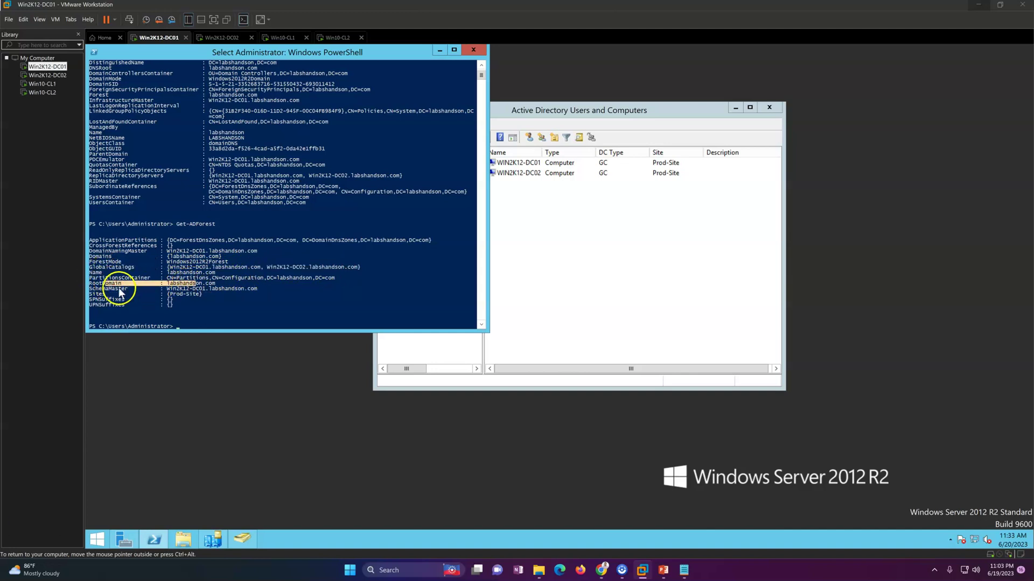
drag(100, 288, 263, 288)
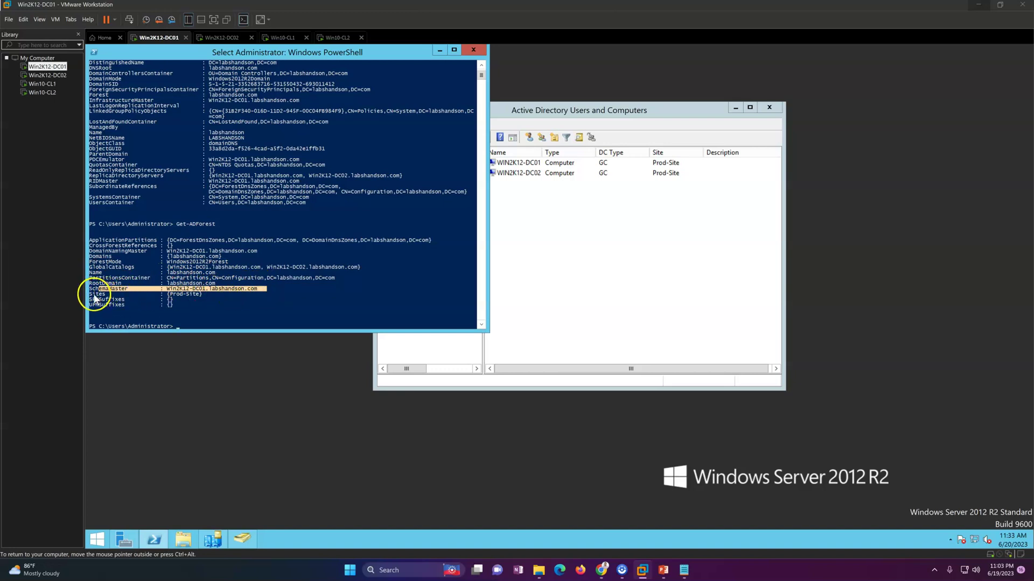
drag(91, 295, 263, 297)
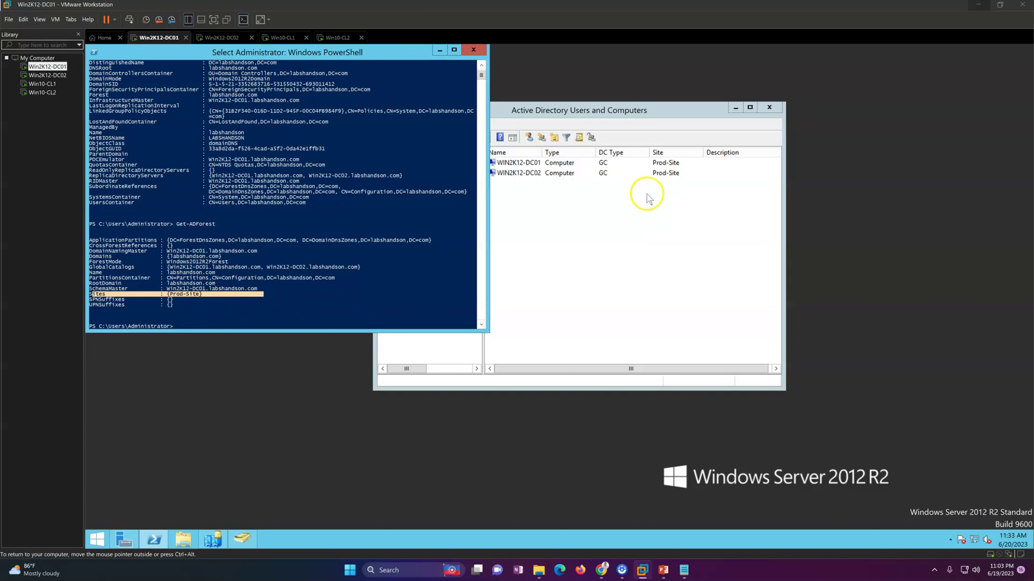
click(528, 230)
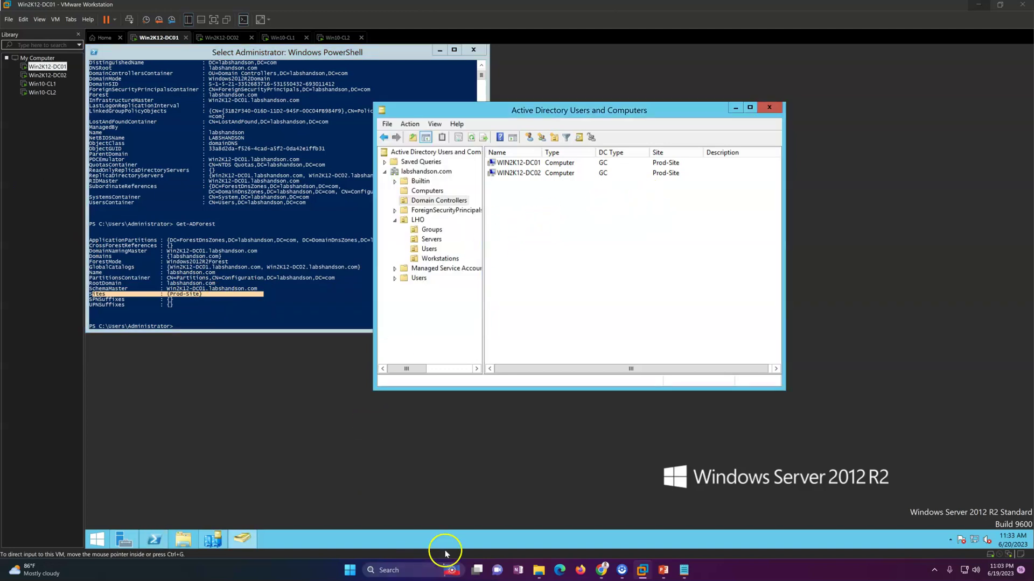
Switch to PowerPoint and review the in-place upgrade and new-server migration scenario slides, returning to the virtual machine from Scenario 1.
click(663, 570)
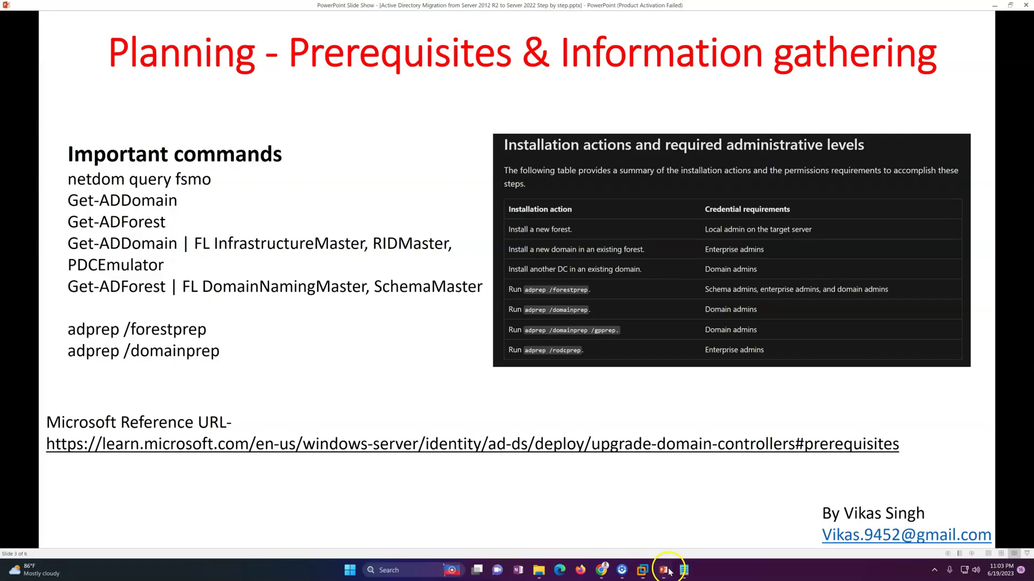
click(622, 408)
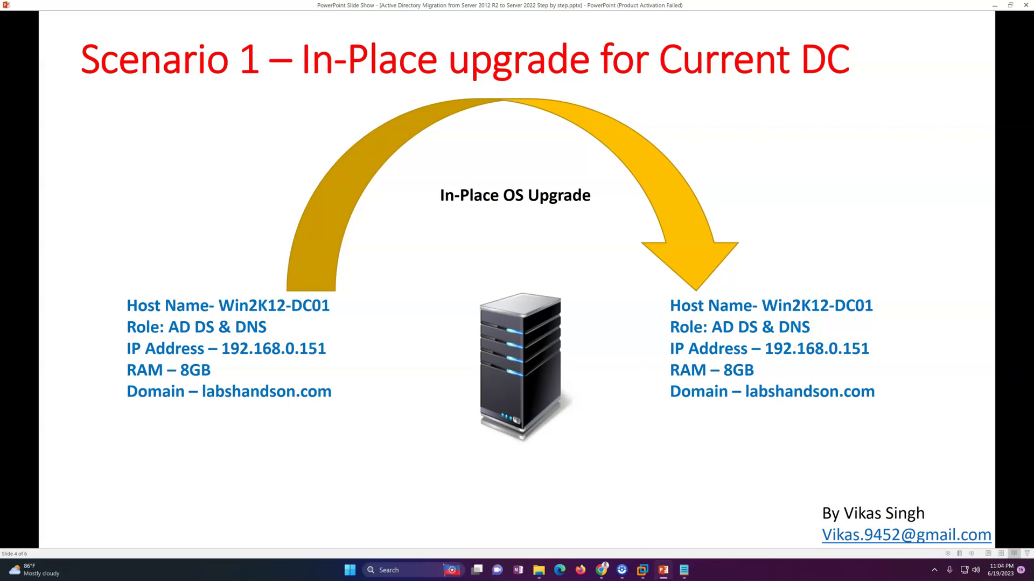
click(666, 383)
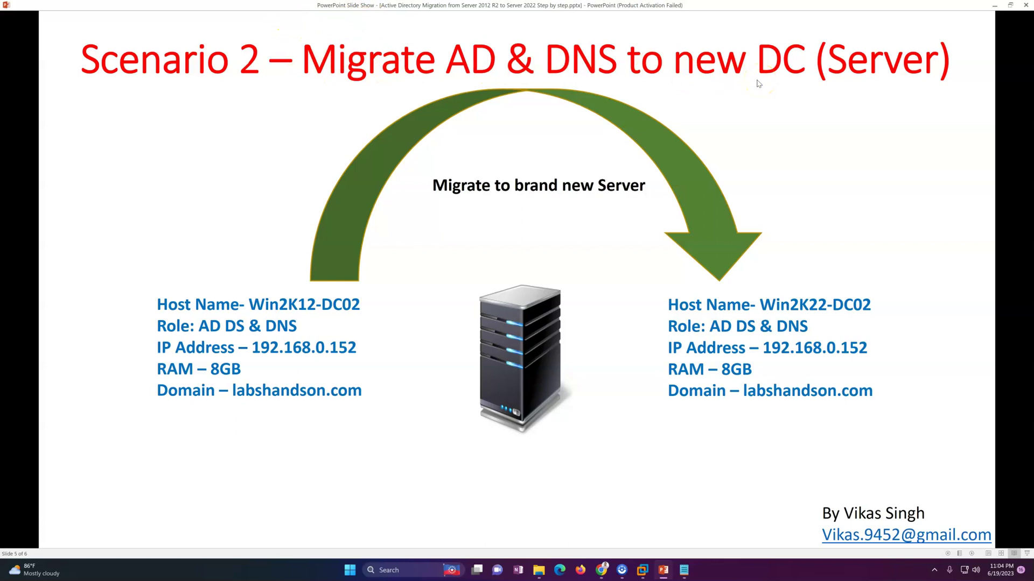
key(Right)
key(Left)
key(Left)
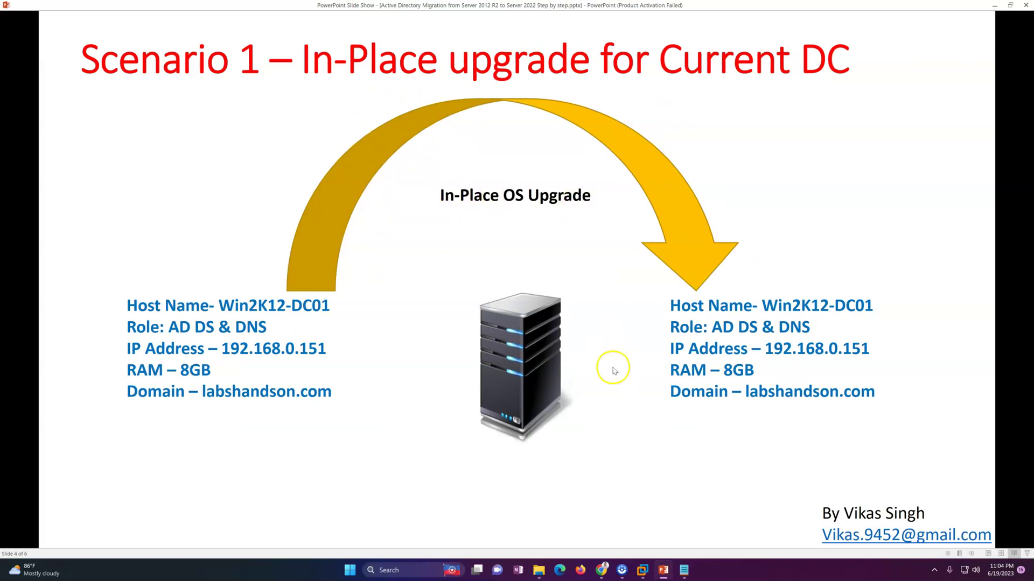
mouse_move(667, 569)
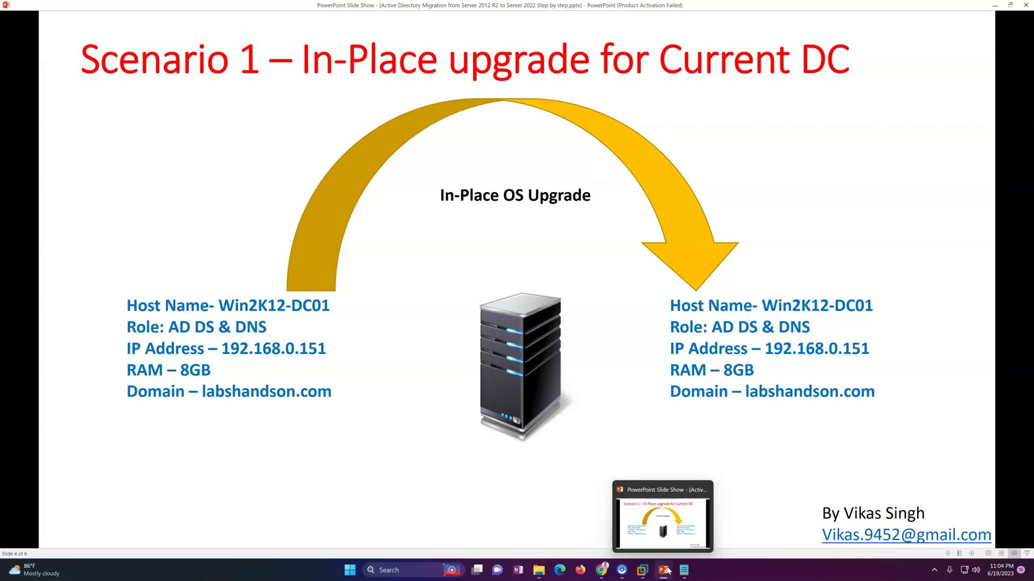
click(664, 570)
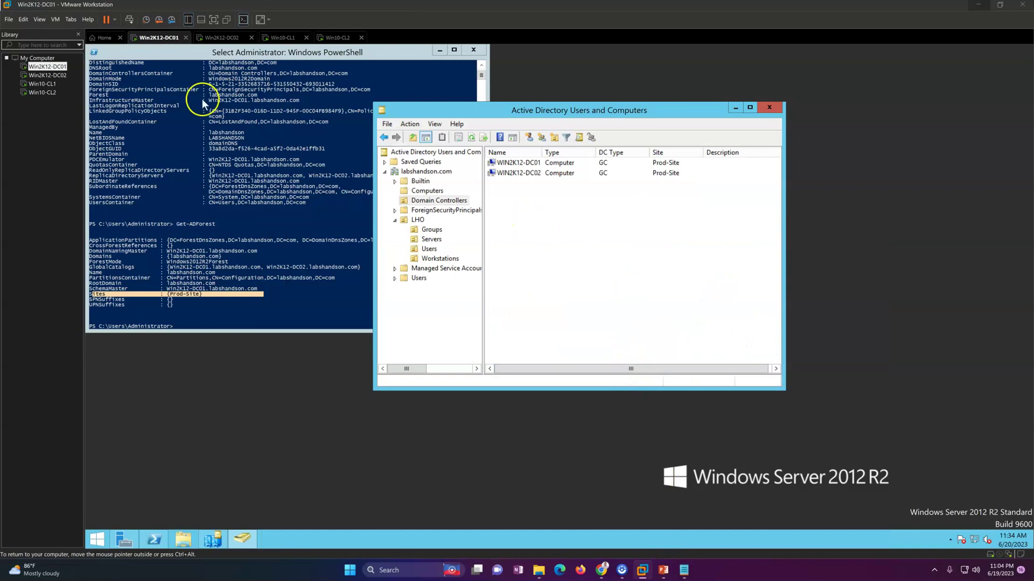
Set the Win2K12-DC01 virtual machine's CD/DVD drive to connected and make it use an ISO image file.
right_click(155, 38)
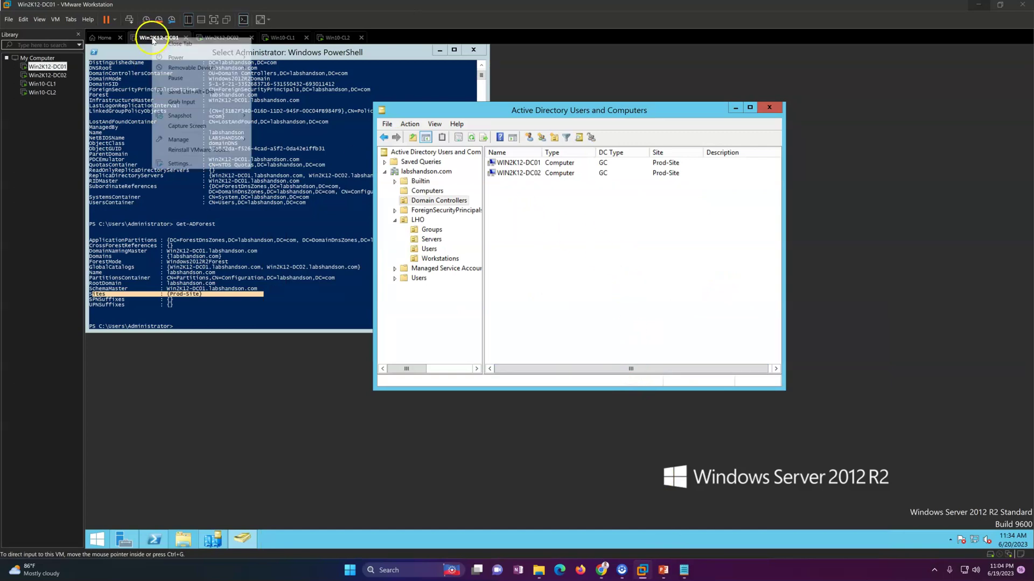
click(188, 175)
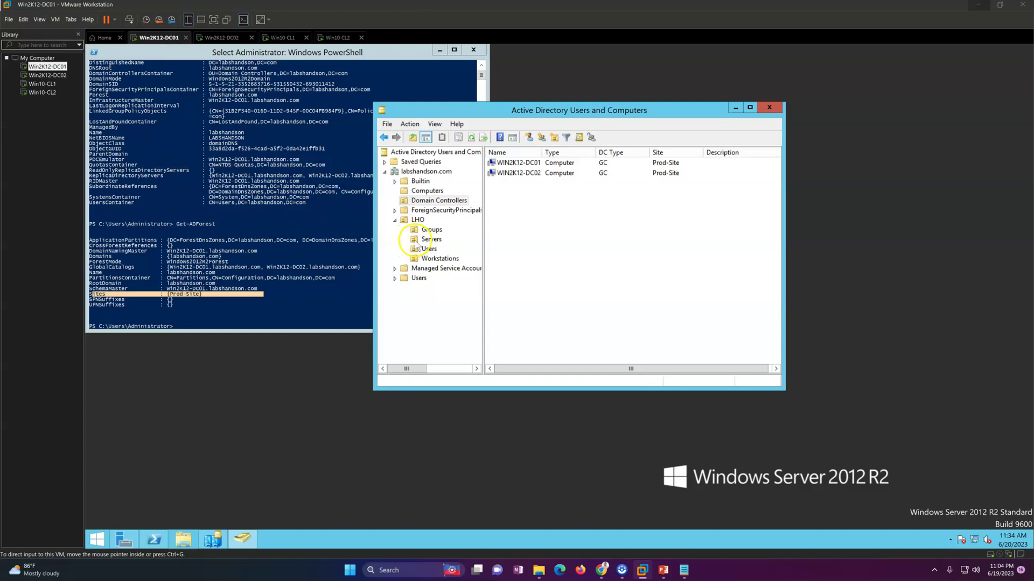
click(420, 180)
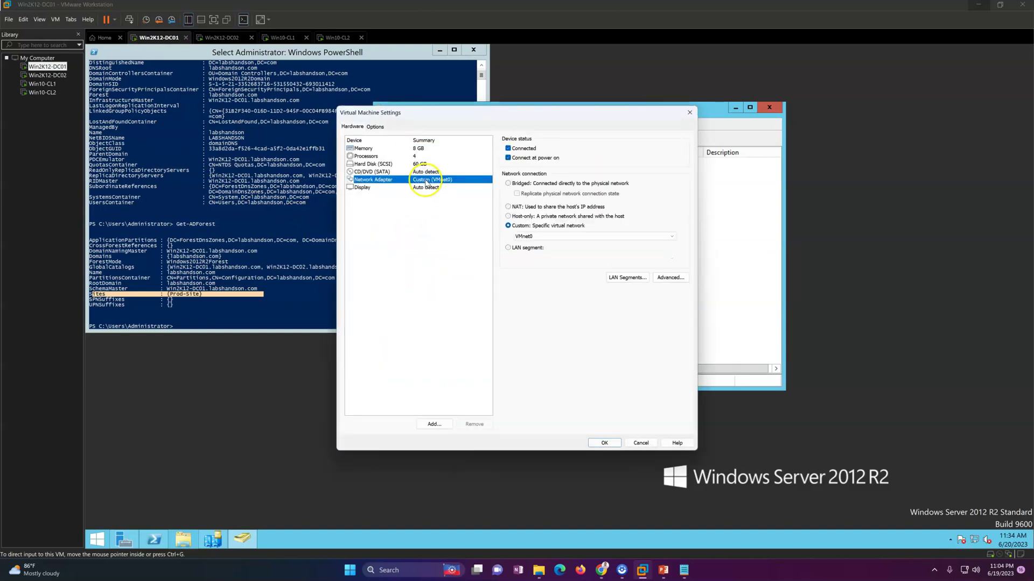
click(421, 172)
click(508, 148)
click(508, 157)
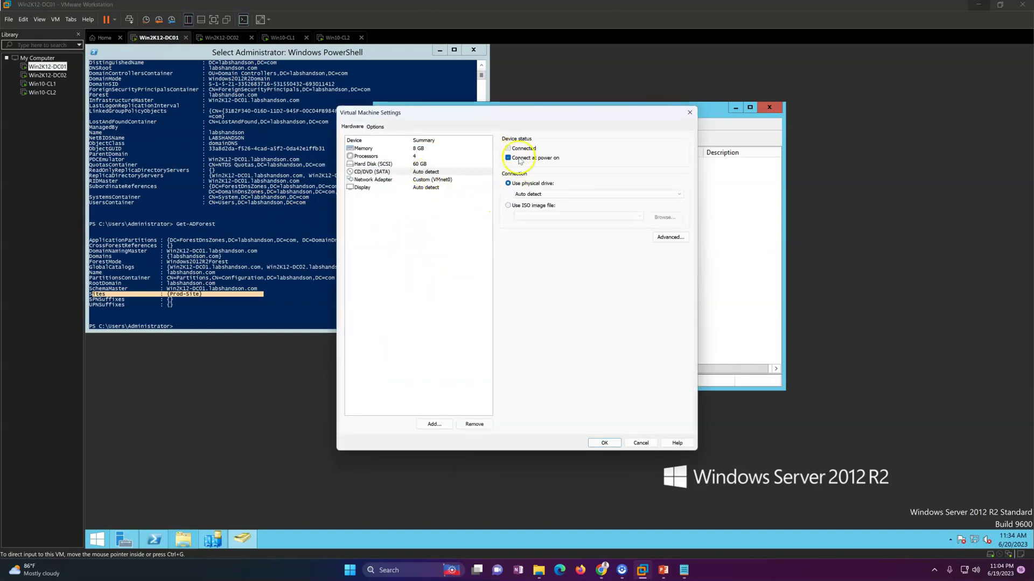
click(536, 209)
Attach the Windows Server 2022 ISO from D:\ISO Repository\Microsoft\Windows Server\2022 to the virtual drive and save the virtual machine settings.
click(665, 218)
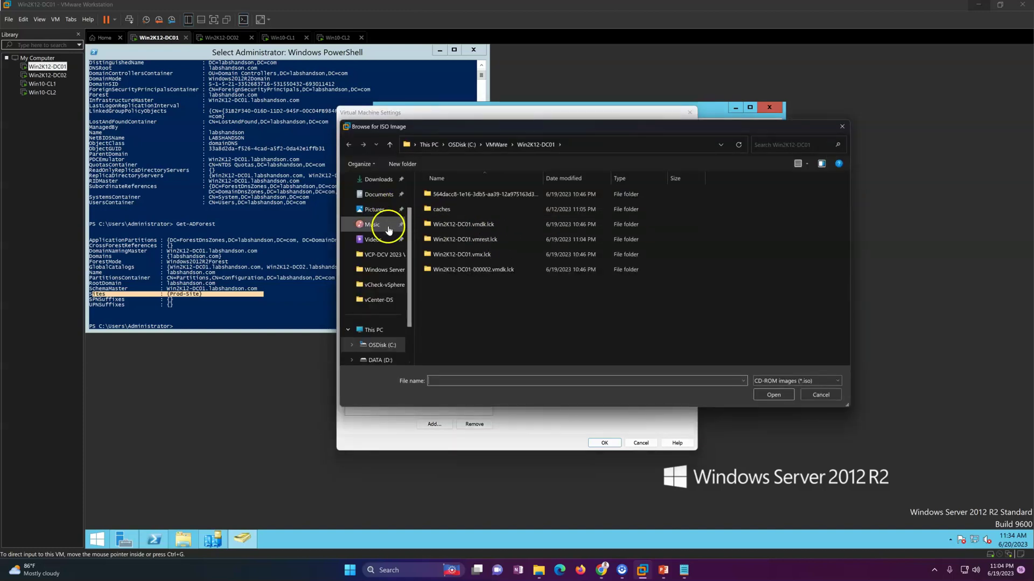
scroll(411, 224, up, 2)
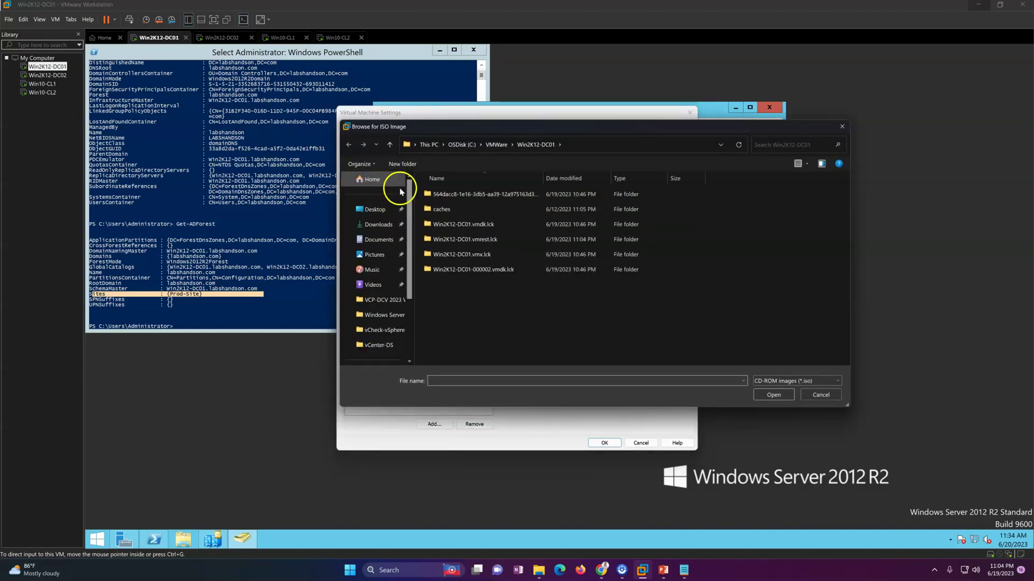
click(375, 209)
double_click(440, 220)
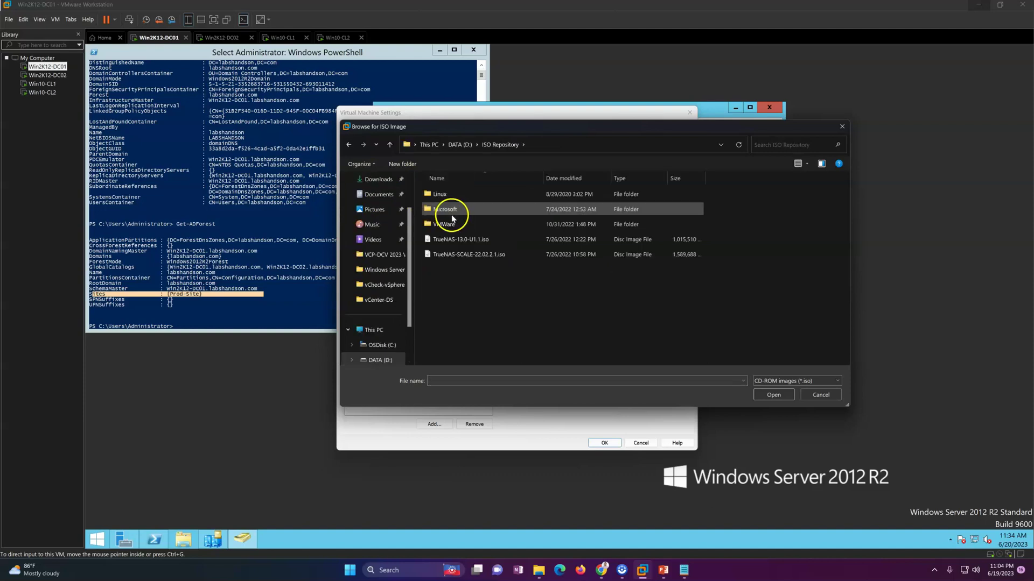
double_click(454, 214)
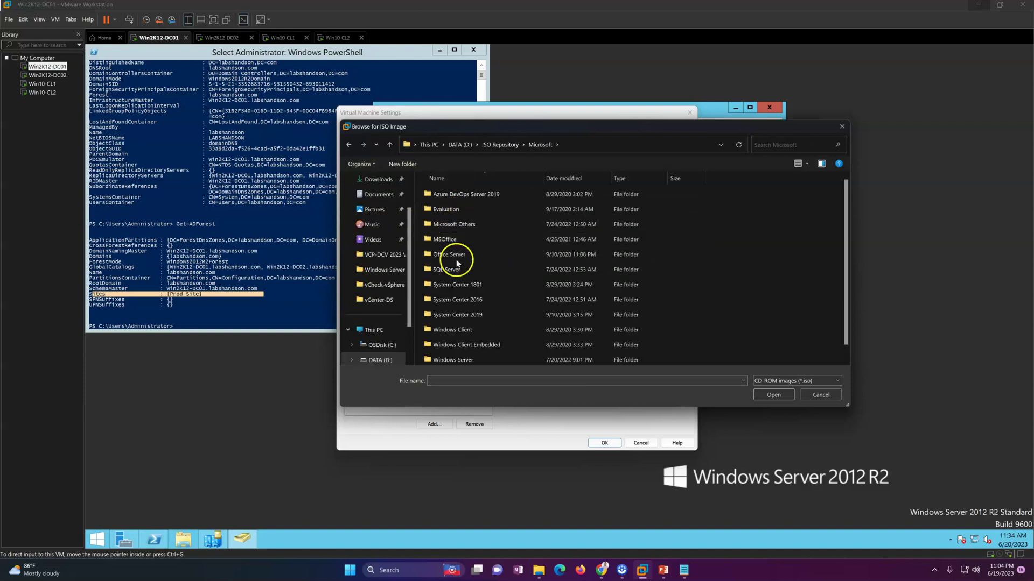
click(486, 317)
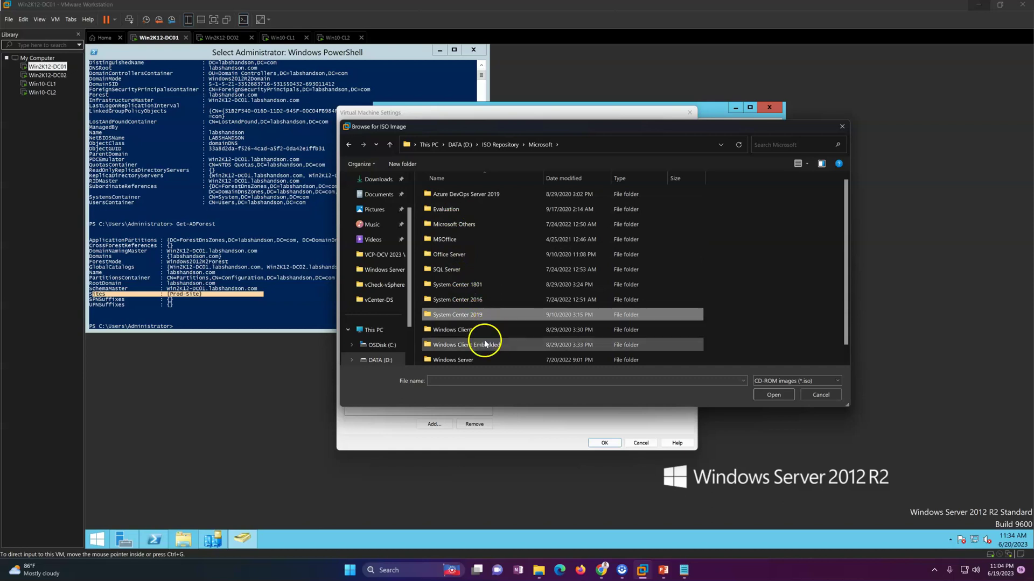
double_click(477, 359)
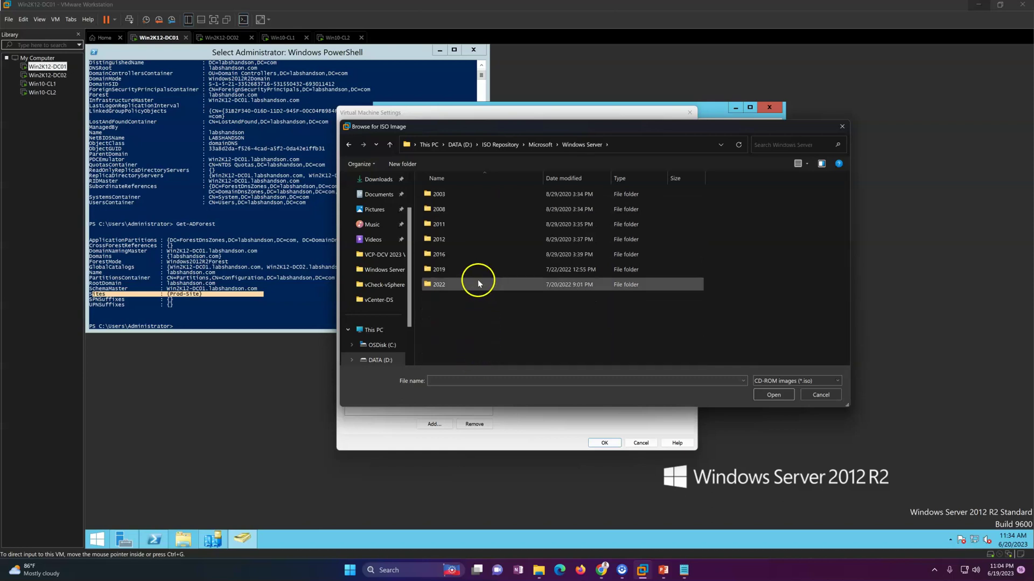
double_click(456, 284)
click(463, 196)
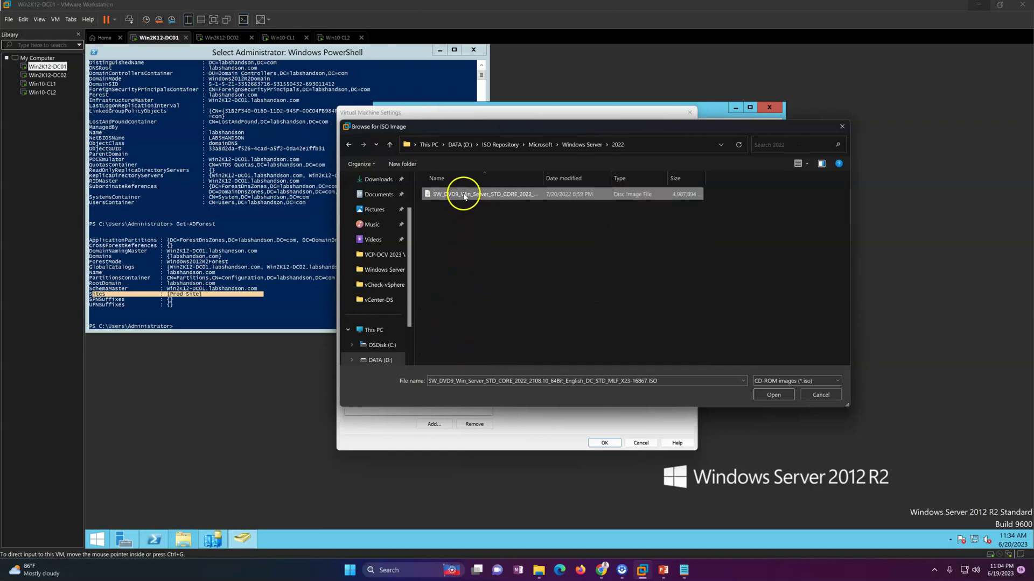
click(773, 396)
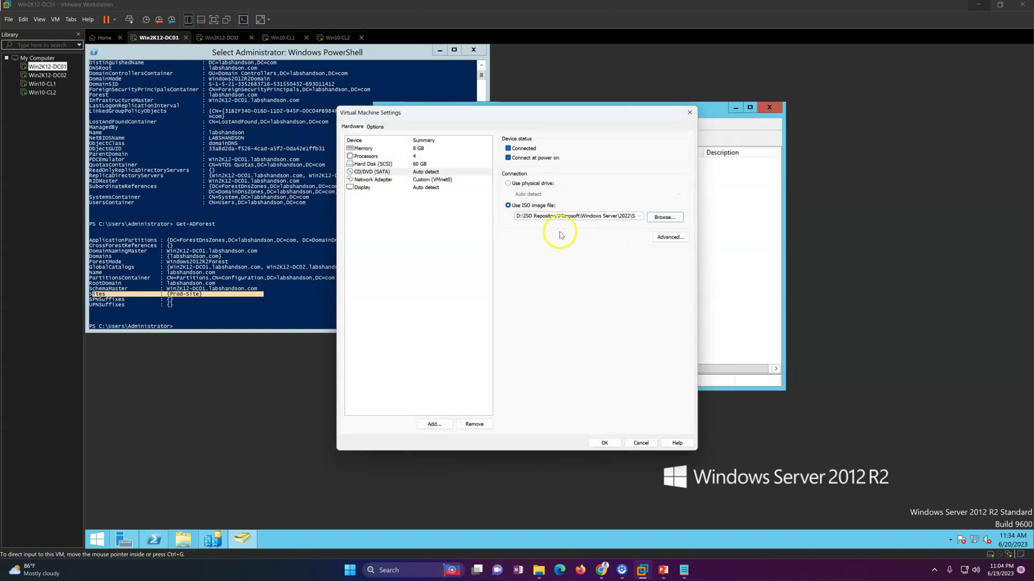
click(611, 445)
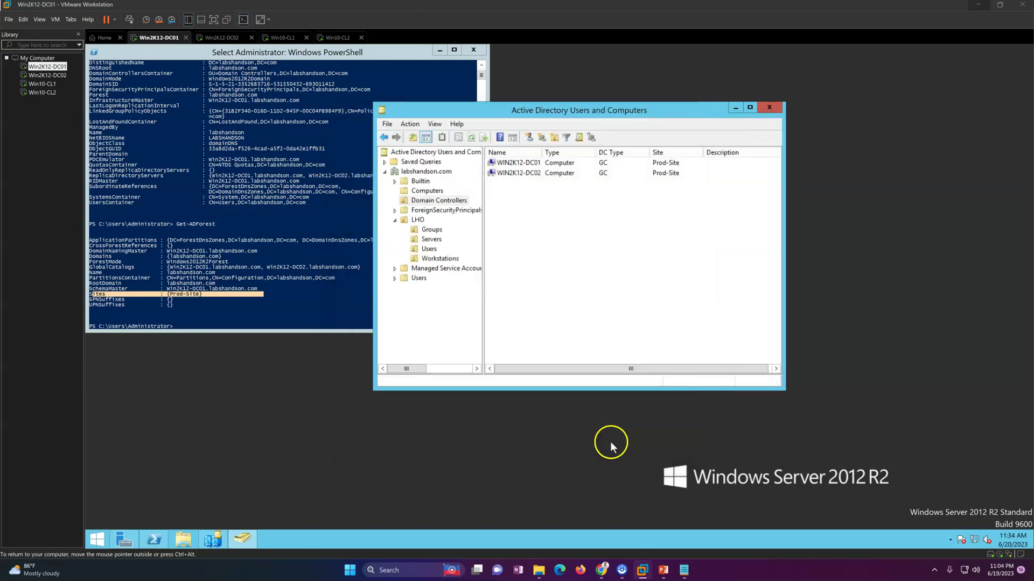
Launch Windows Server Setup from DVD Drive (D:) and minimize the Active Directory Users and Computers and PowerShell windows.
click(182, 540)
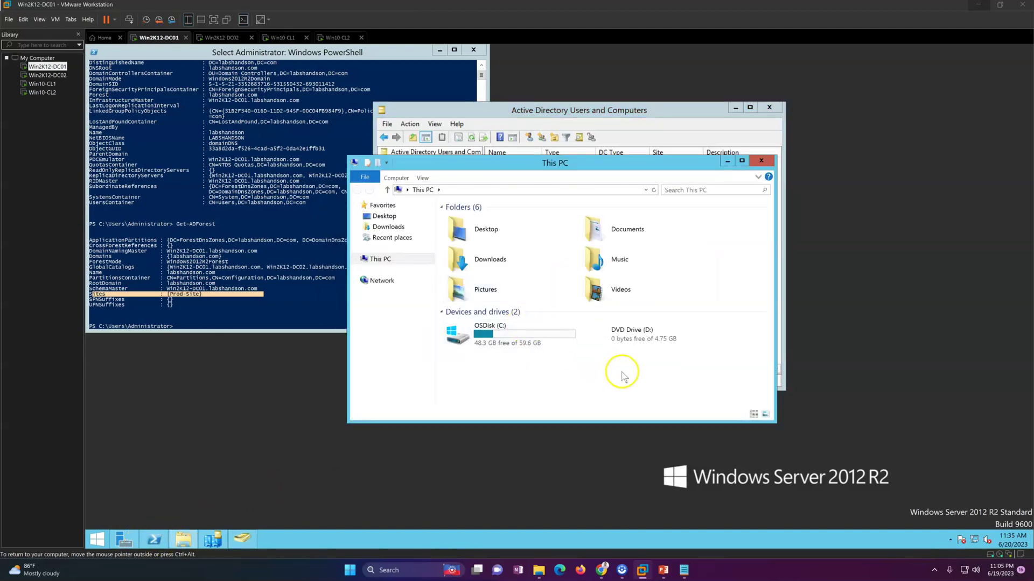
click(664, 347)
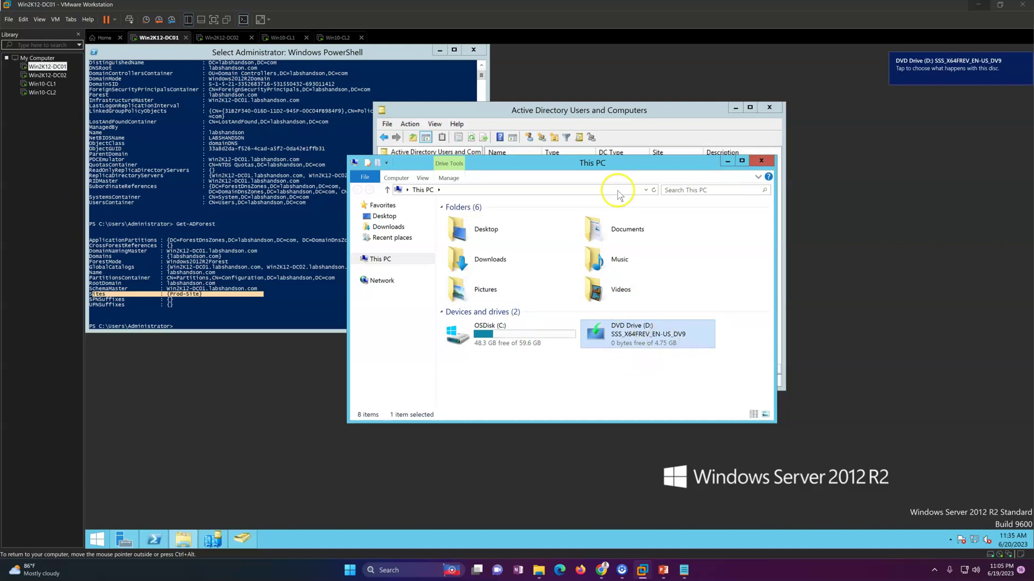
drag(646, 166, 474, 176)
click(735, 108)
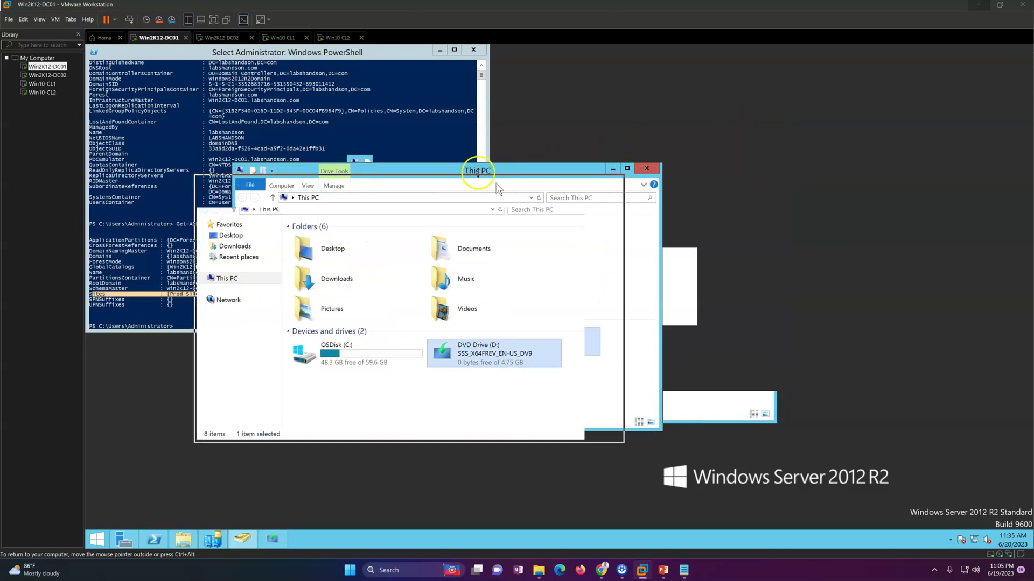
click(440, 50)
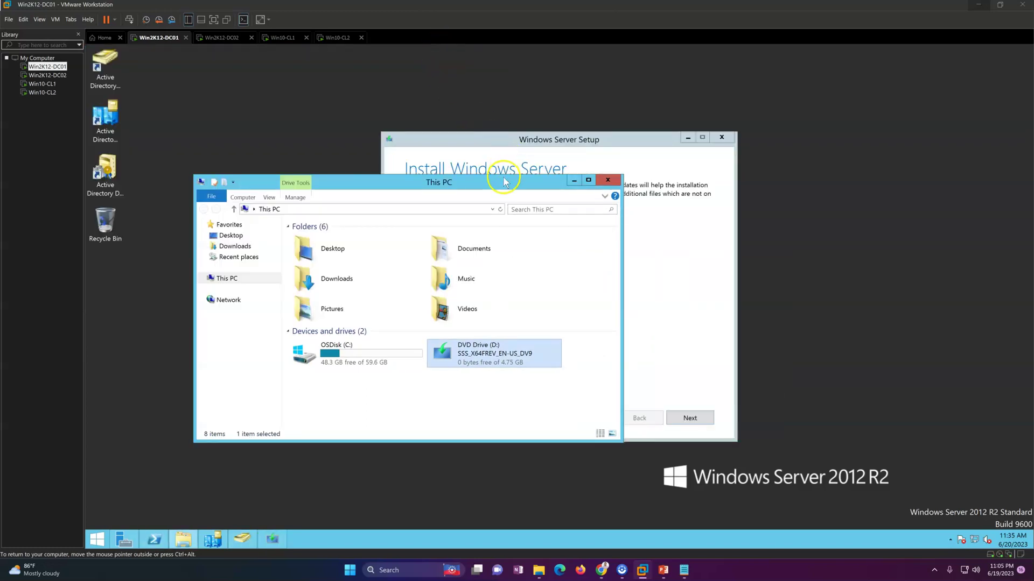
Move the Windows Server Setup window beside the This PC window and proceed to the updates check.
click(702, 137)
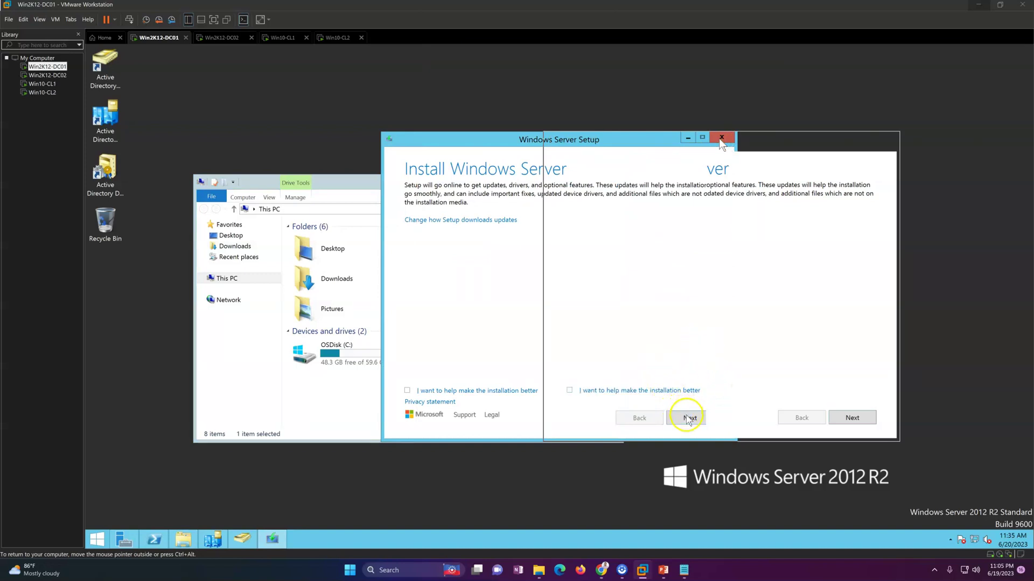
right_click(347, 116)
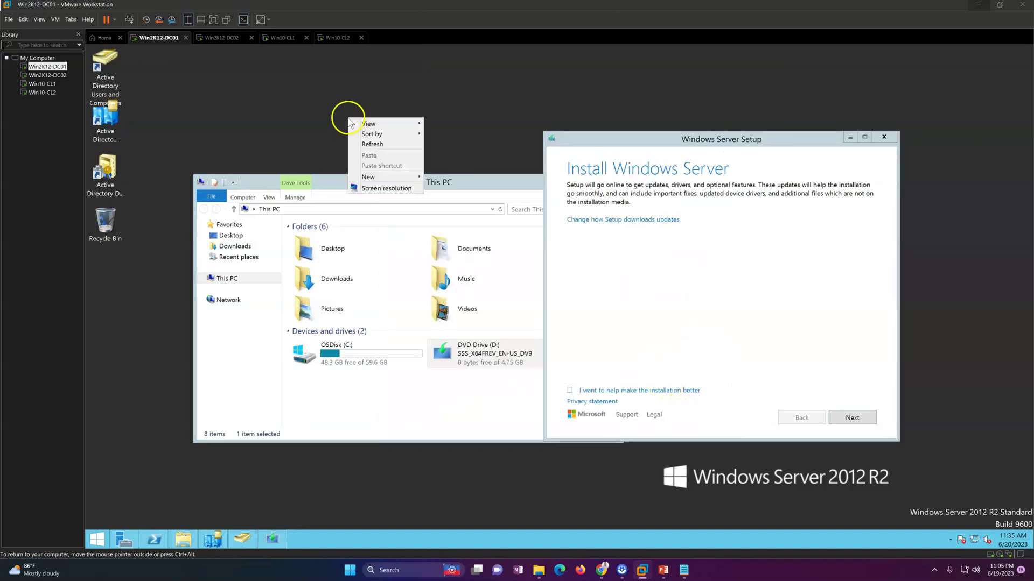
click(365, 144)
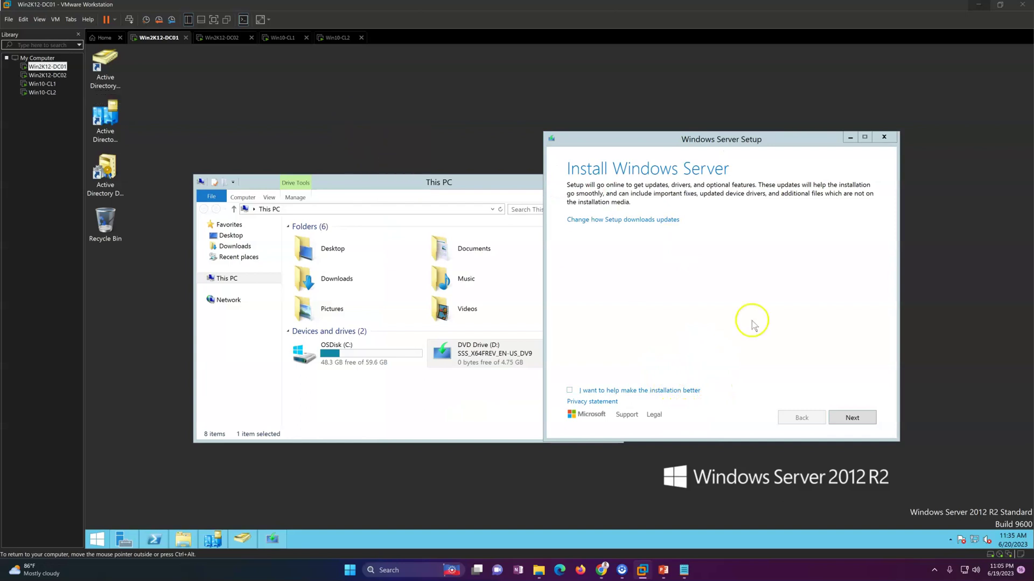
click(841, 418)
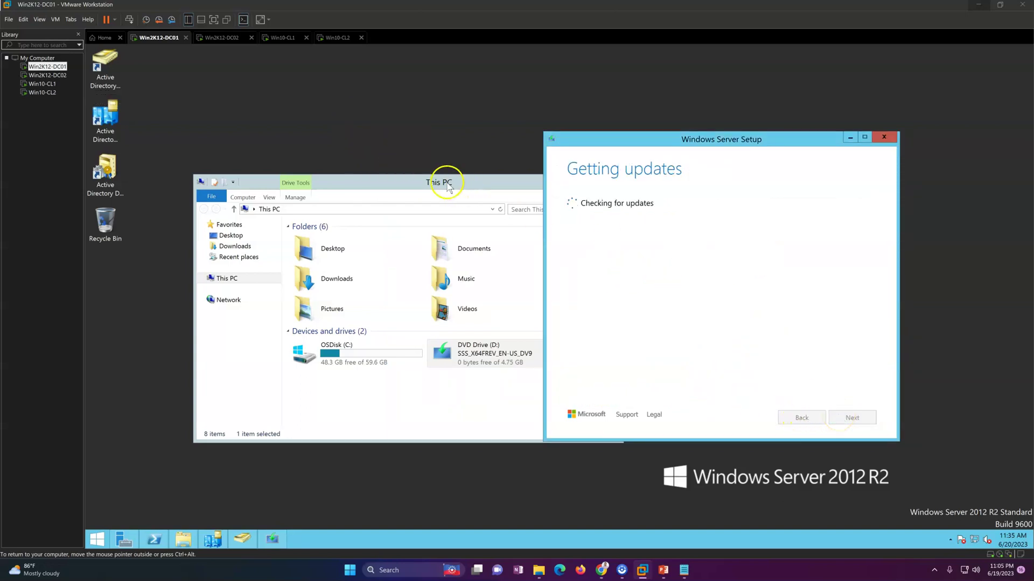
Move the This PC window clear of Windows Server Setup and refresh the desktop while the updates check runs.
drag(449, 184, 339, 208)
click(300, 375)
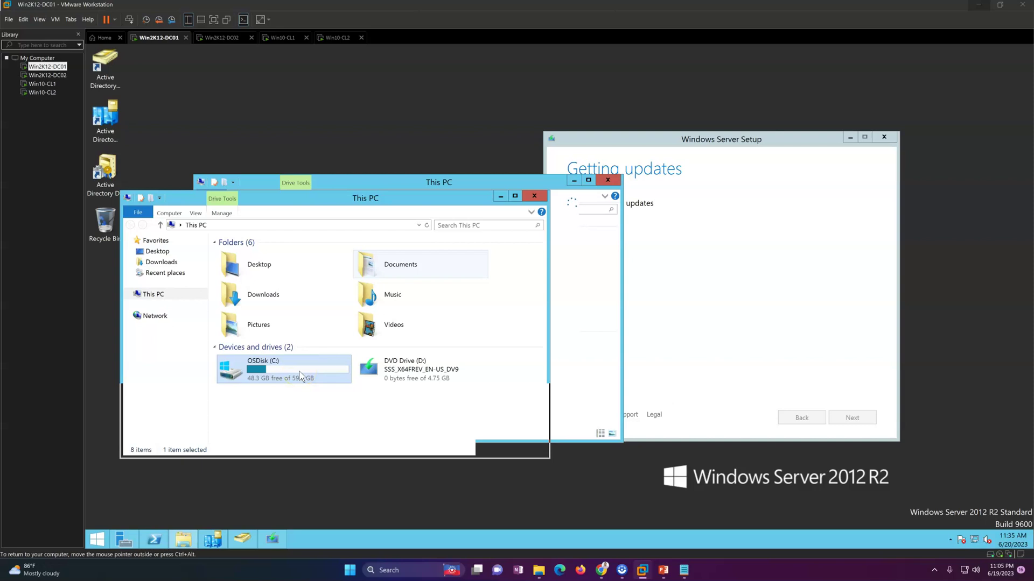
click(404, 379)
right_click(404, 379)
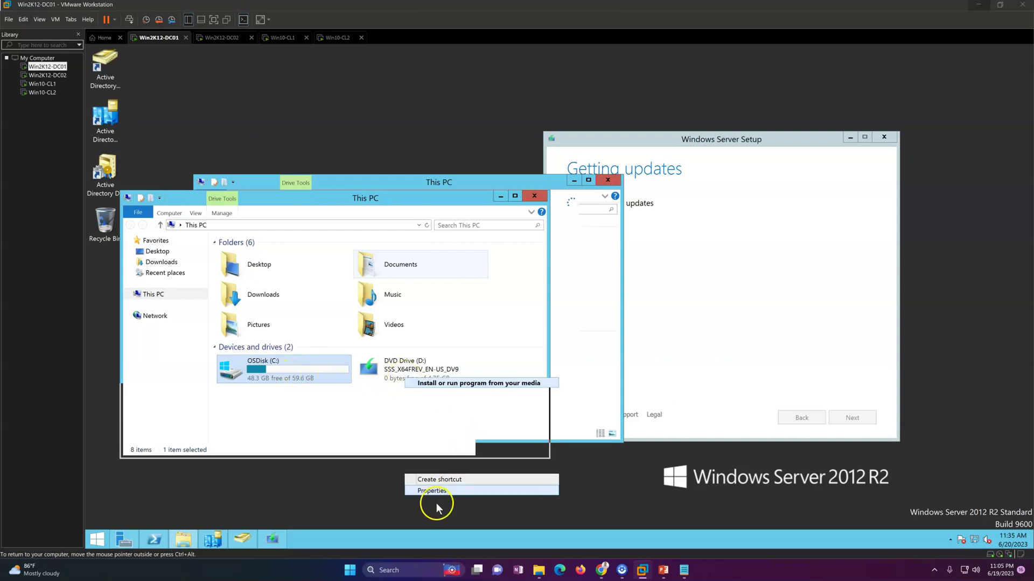
click(381, 489)
click(520, 294)
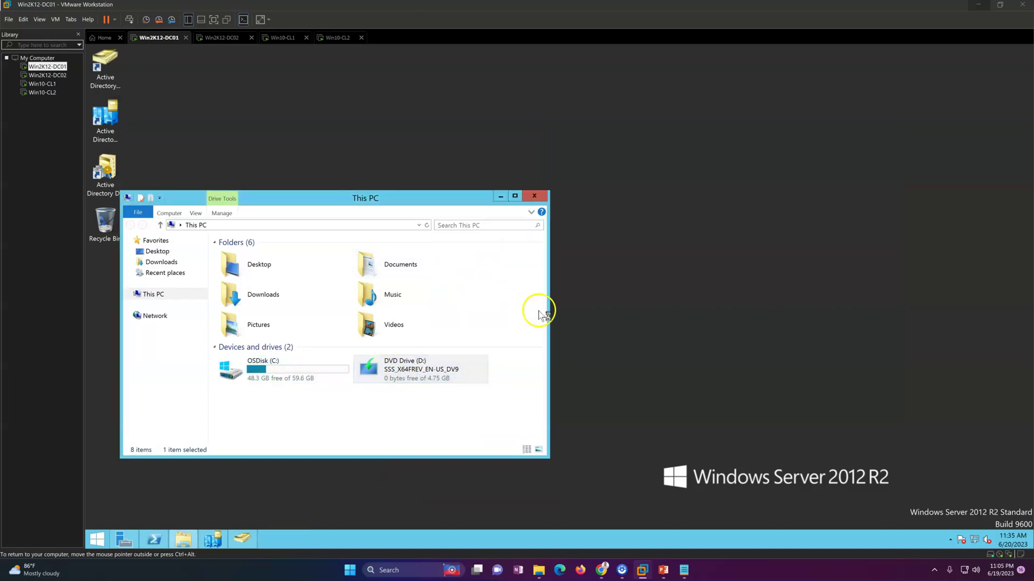
right_click(644, 274)
click(649, 306)
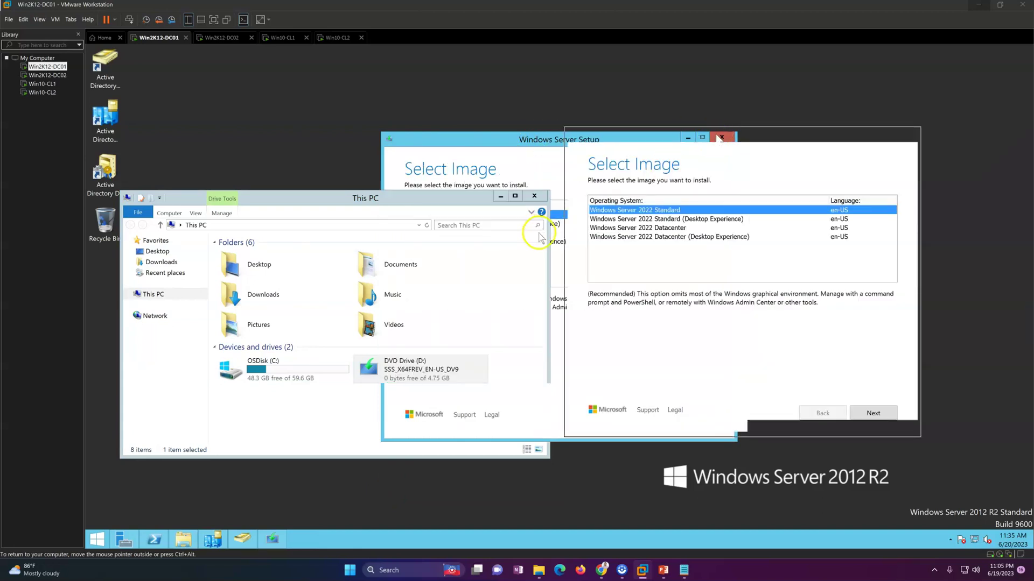
Choose the Windows Server 2022 Standard (Desktop Experience) image in Windows Server Setup and accept the license terms.
click(657, 220)
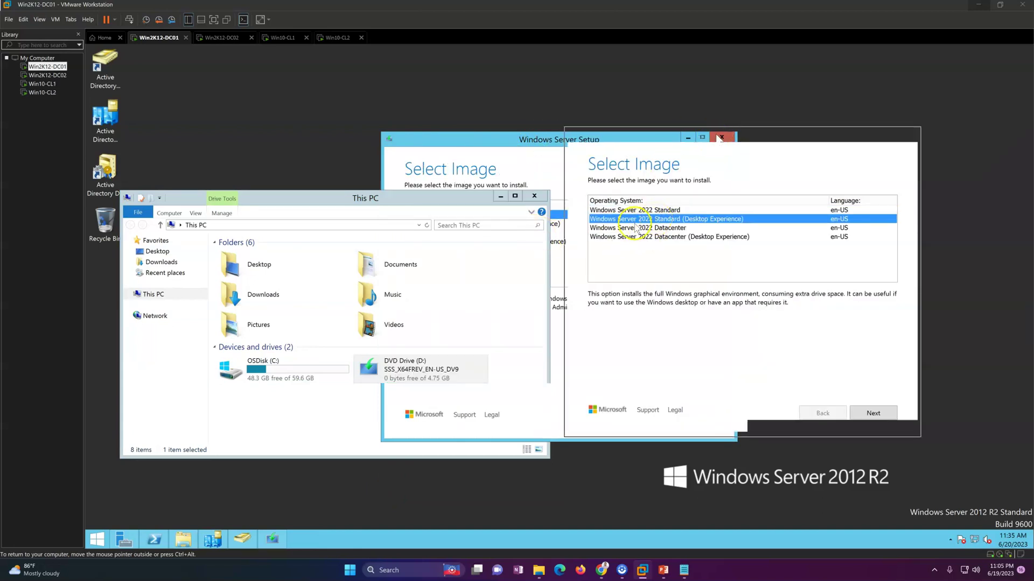
right_click(585, 470)
click(613, 422)
click(769, 371)
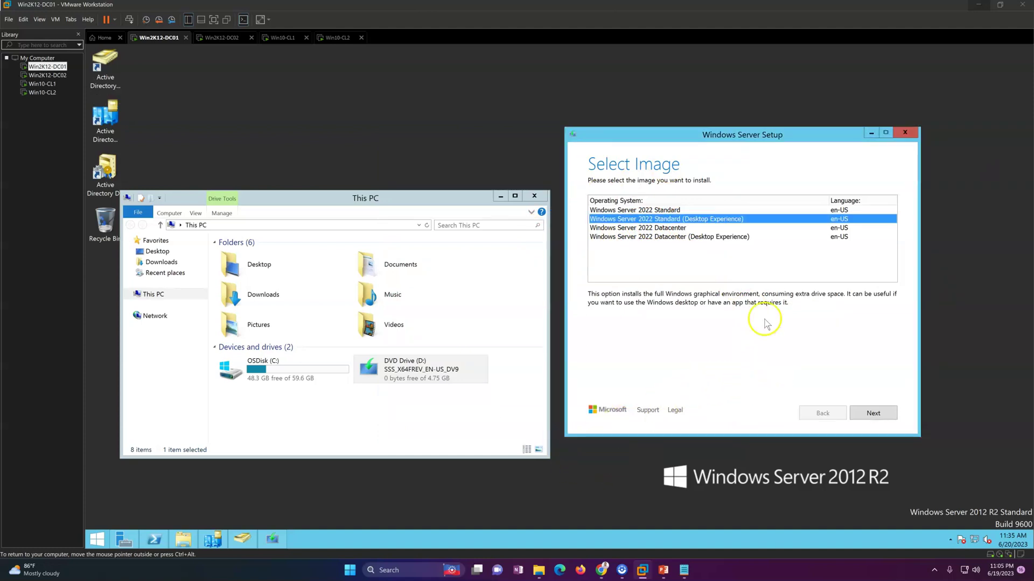
click(875, 414)
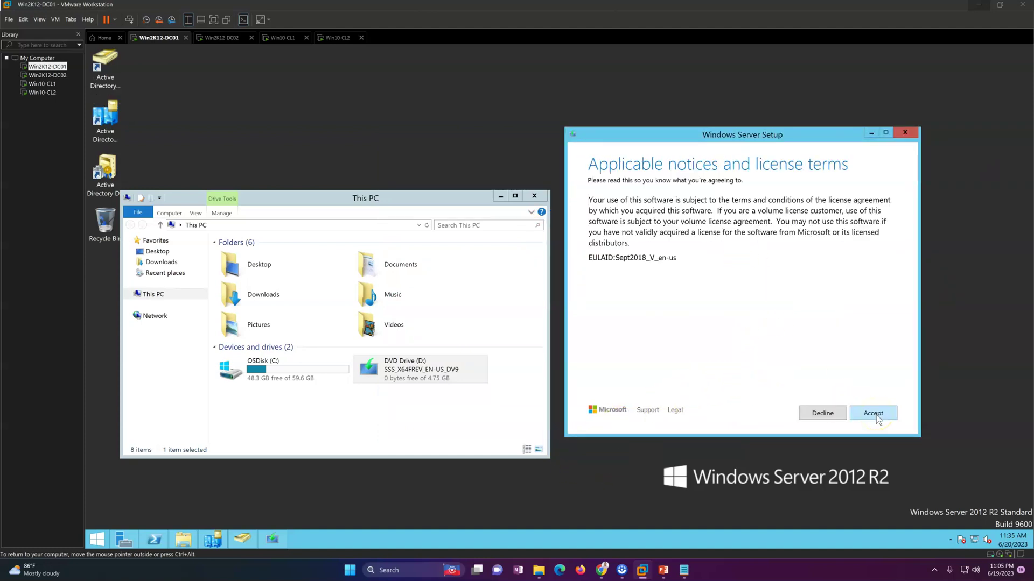
click(874, 414)
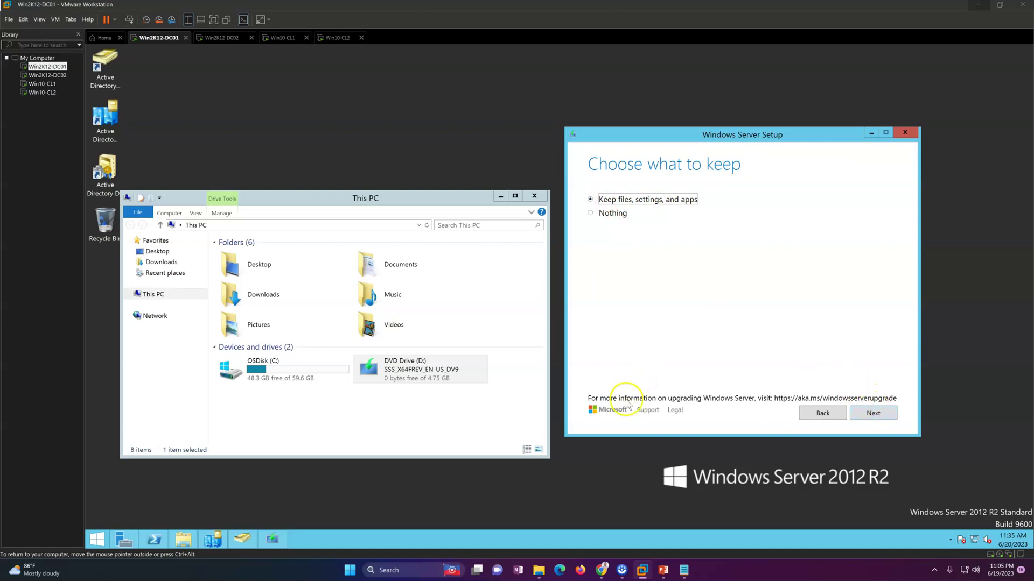
Proceed in Windows Server Setup with keeping files, settings, and apps, and open the support folder on DVD Drive (D:).
click(868, 420)
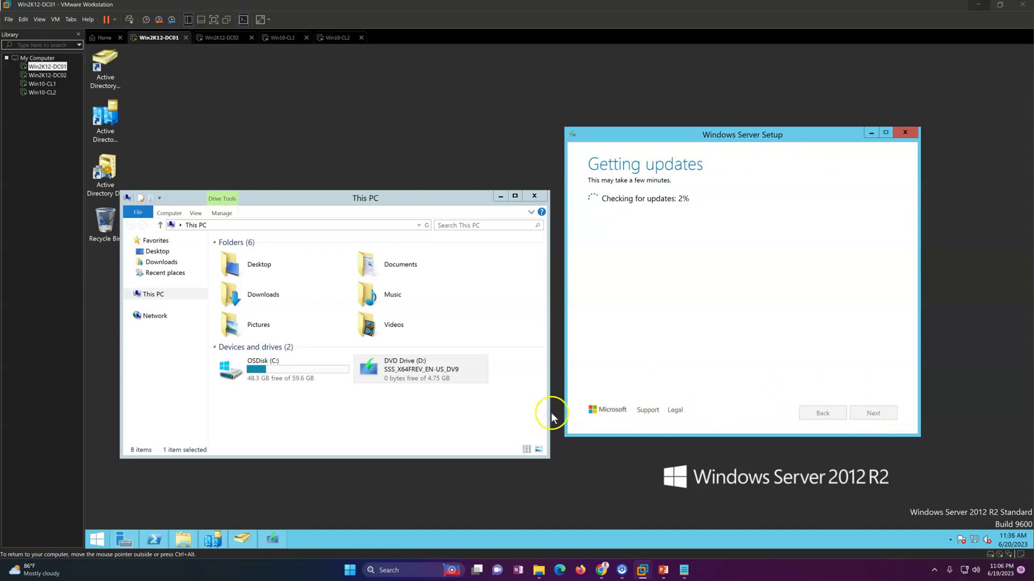
click(426, 377)
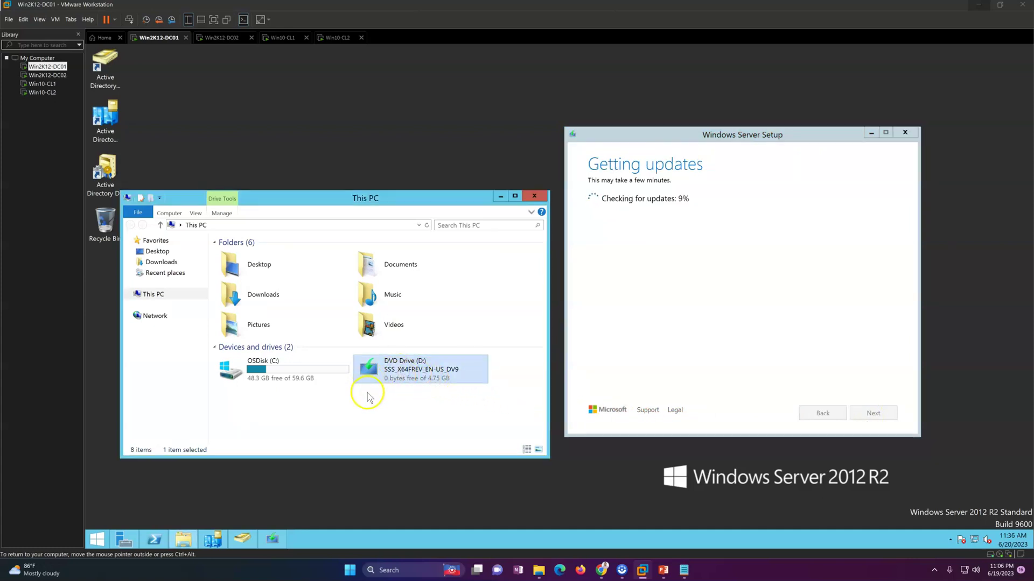
click(358, 407)
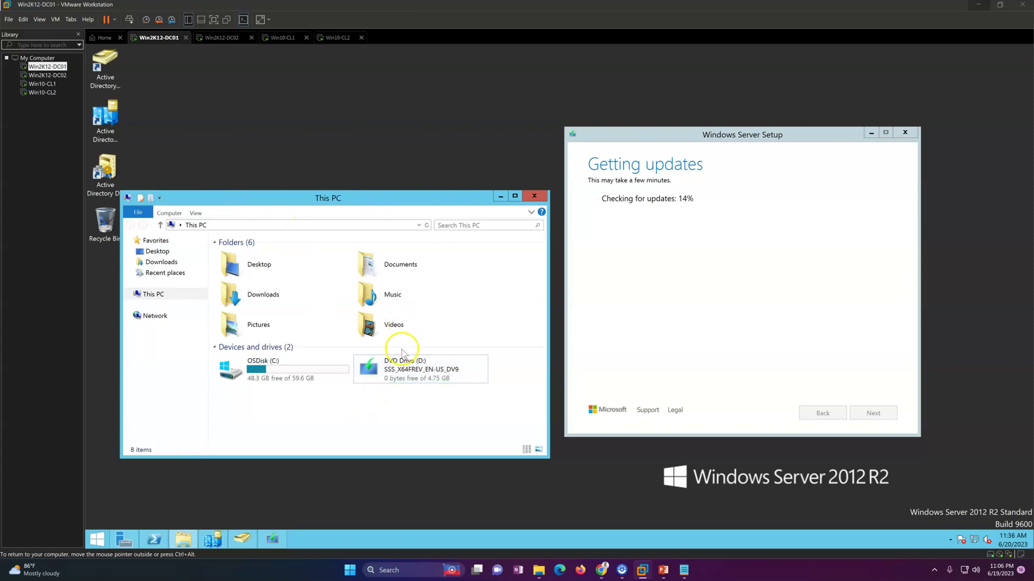
click(397, 370)
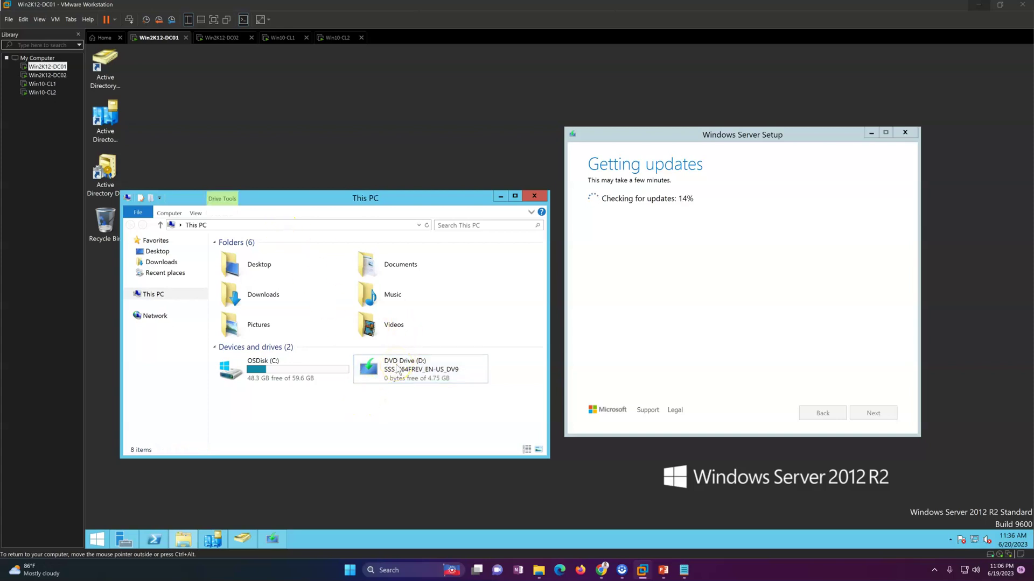
click(306, 377)
right_click(422, 372)
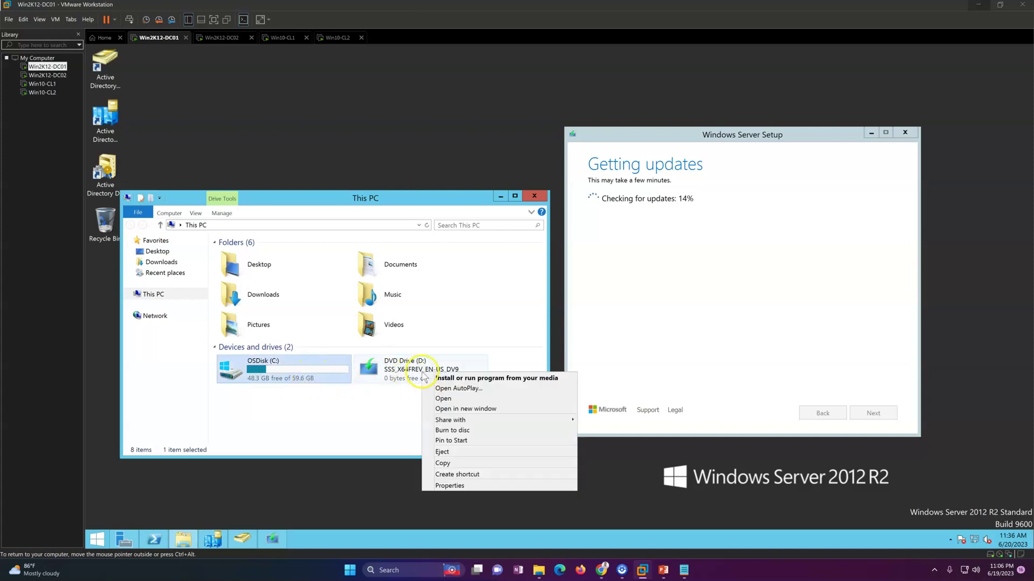
click(443, 399)
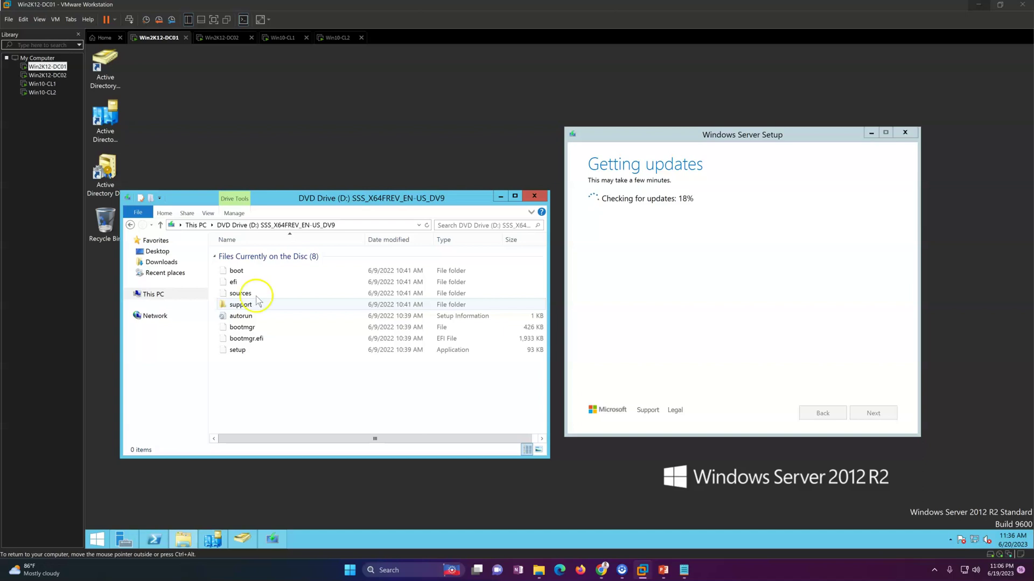
double_click(252, 305)
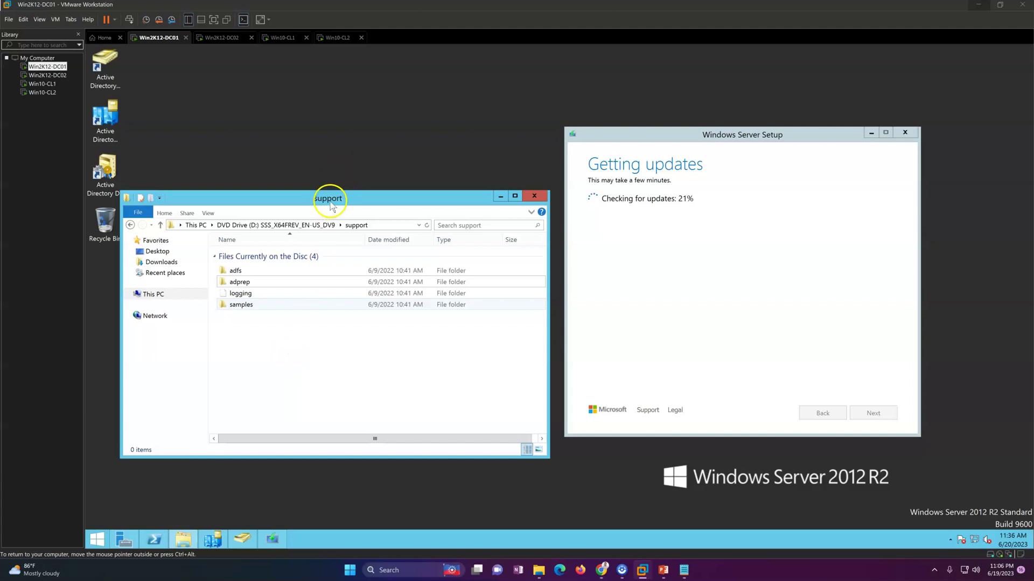
Move the support folder window and the Windows Server Setup window apart and refresh the desktop.
drag(331, 207, 345, 196)
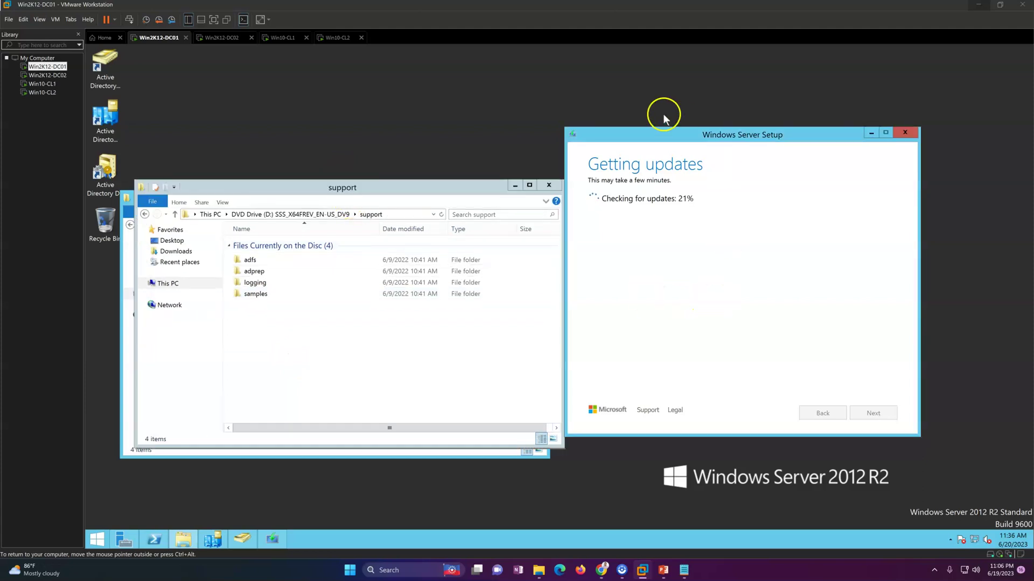
drag(646, 136, 699, 134)
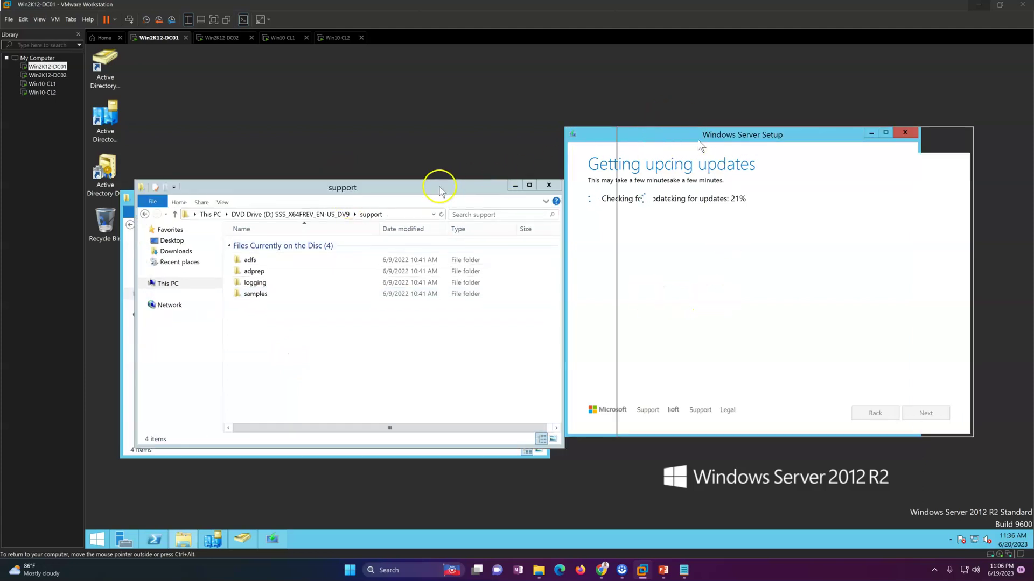
right_click(364, 99)
click(380, 116)
click(698, 249)
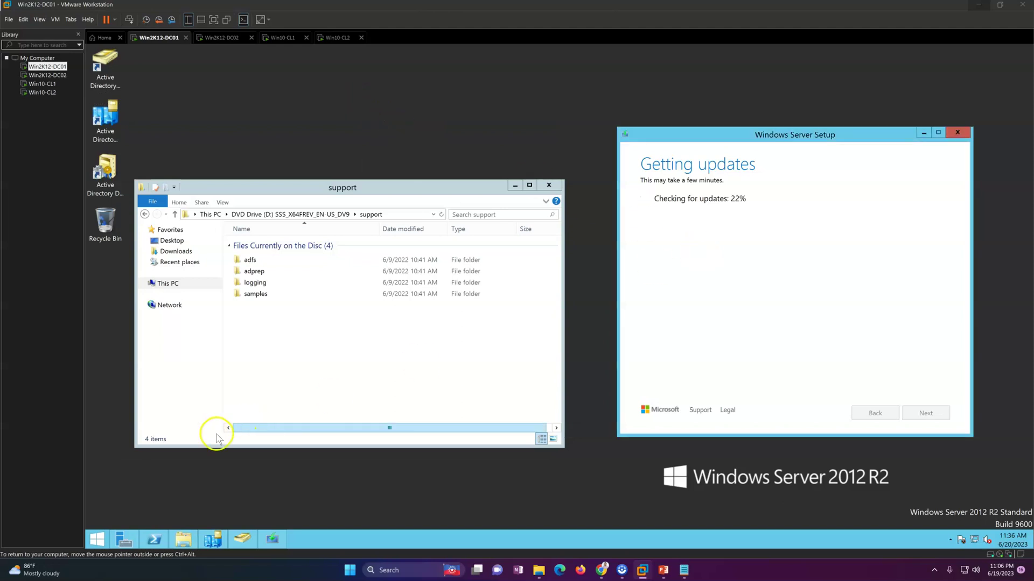
Bring the Administrator PowerShell window forward, cancel its text selection and clear its output.
click(159, 541)
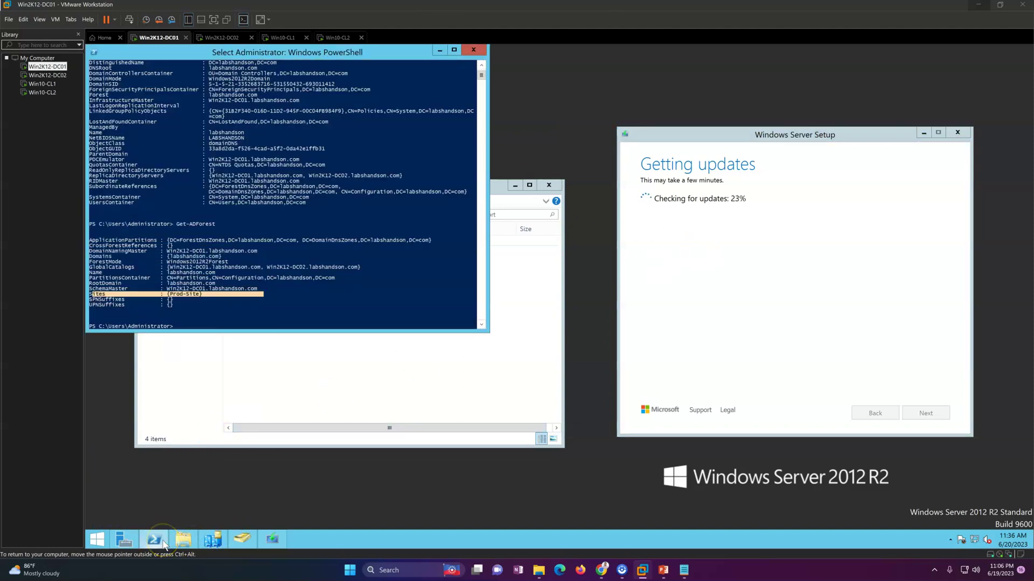
click(261, 306)
right_click(261, 307)
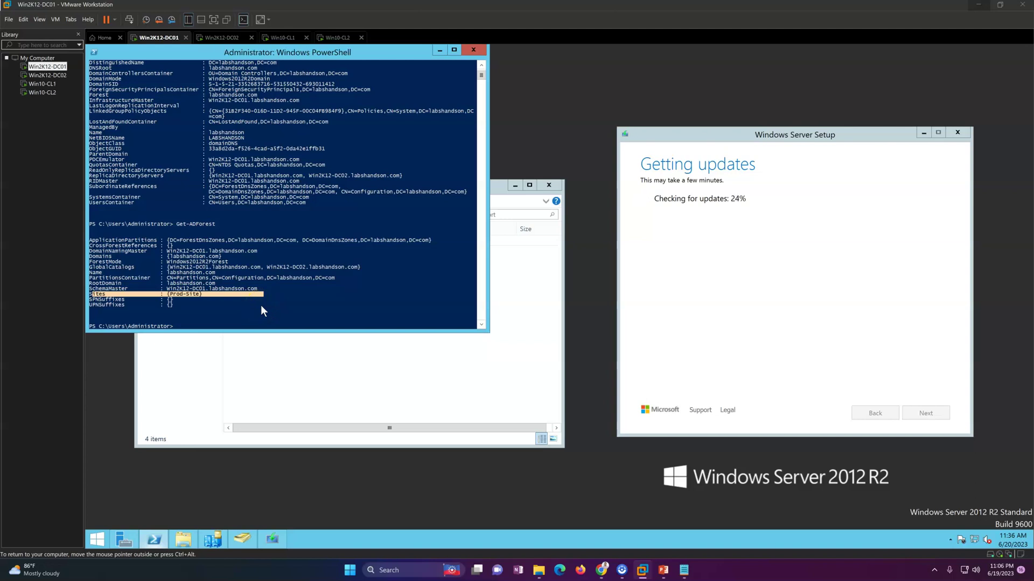
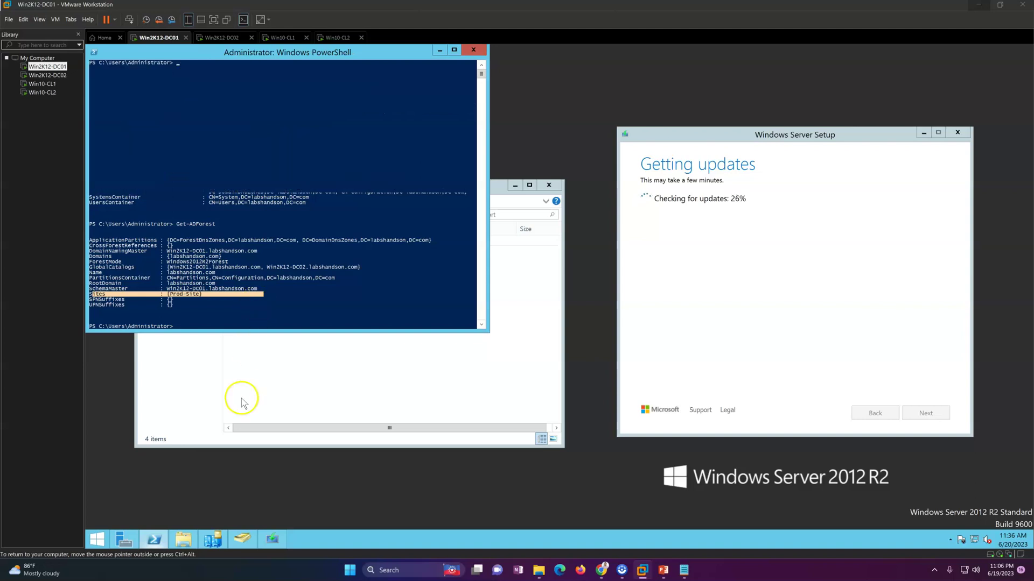
right_click(265, 472)
click(239, 264)
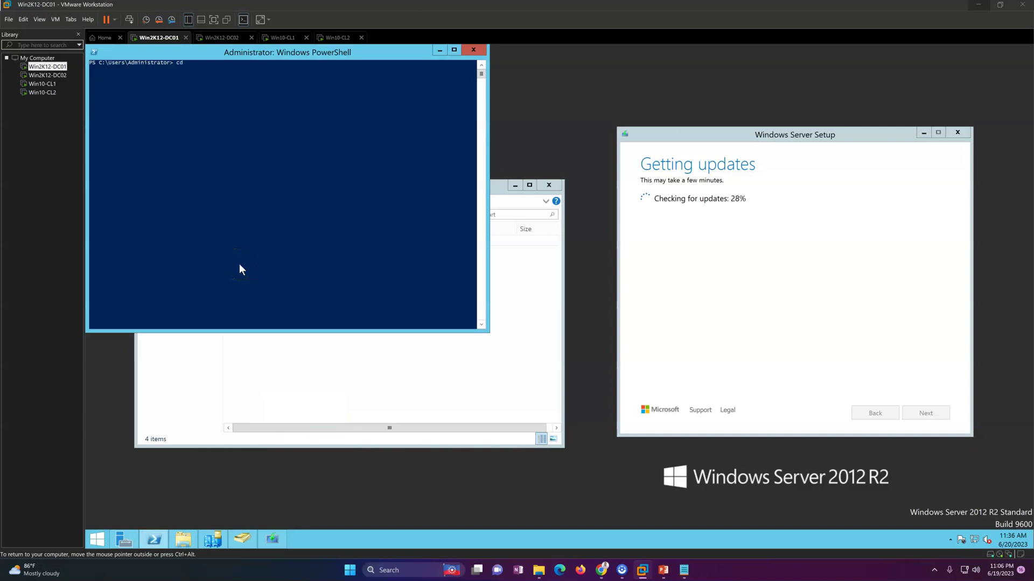
Change PowerShell to drive D: and list the contents of the disc.
text(cd d:)
key(Return)
text(dir)
key(Return)
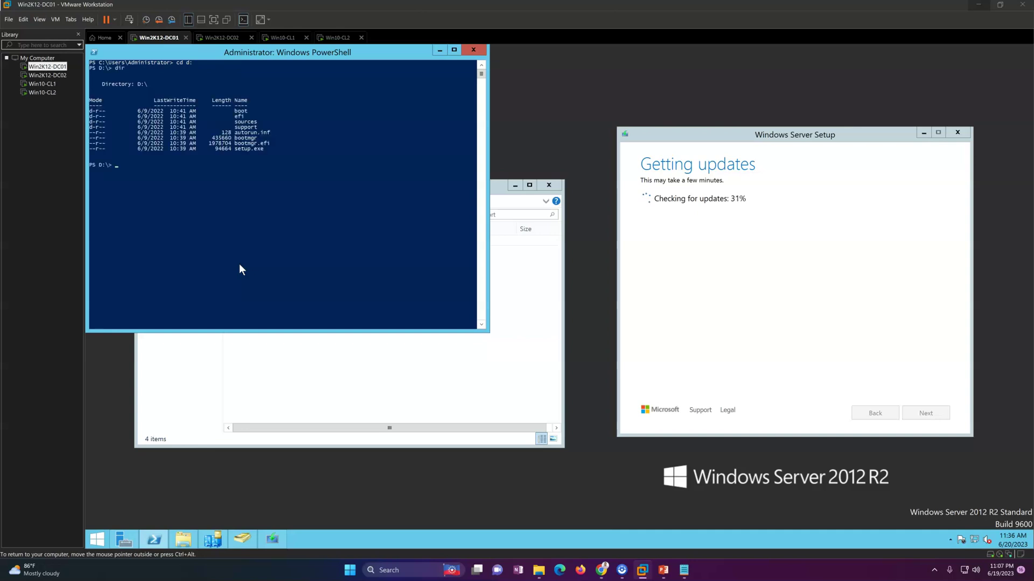
Change to the support directory in PowerShell and enter the command text .\adprep.exe /forest without running it.
text(cd)
text( .\su)
key(Tab)
key(Return)
text(.\adprep)
text(.exe /forcet)
text(e)
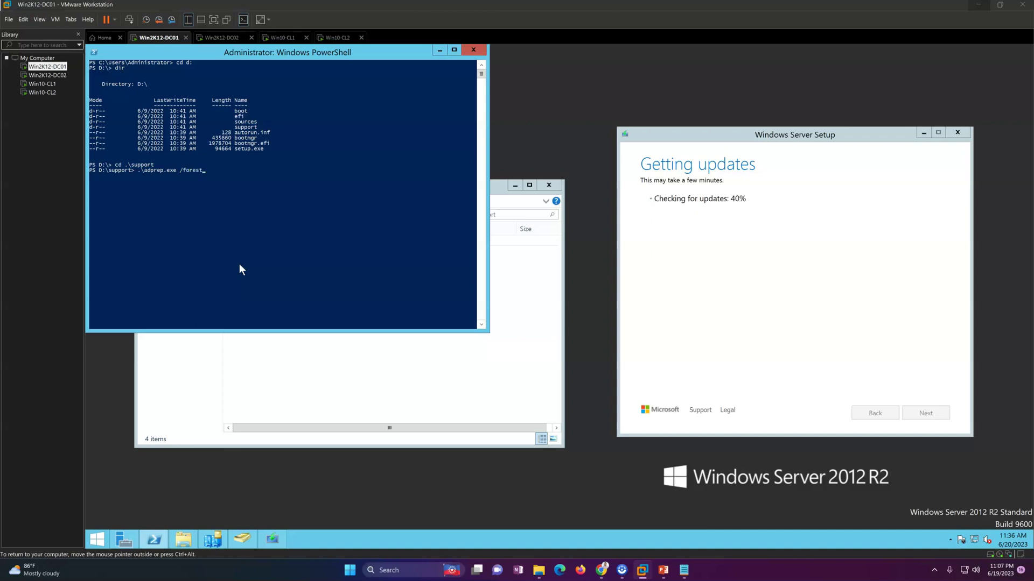
Move the Windows Server Setup window closer to the PowerShell window and refresh the desktop.
click(774, 350)
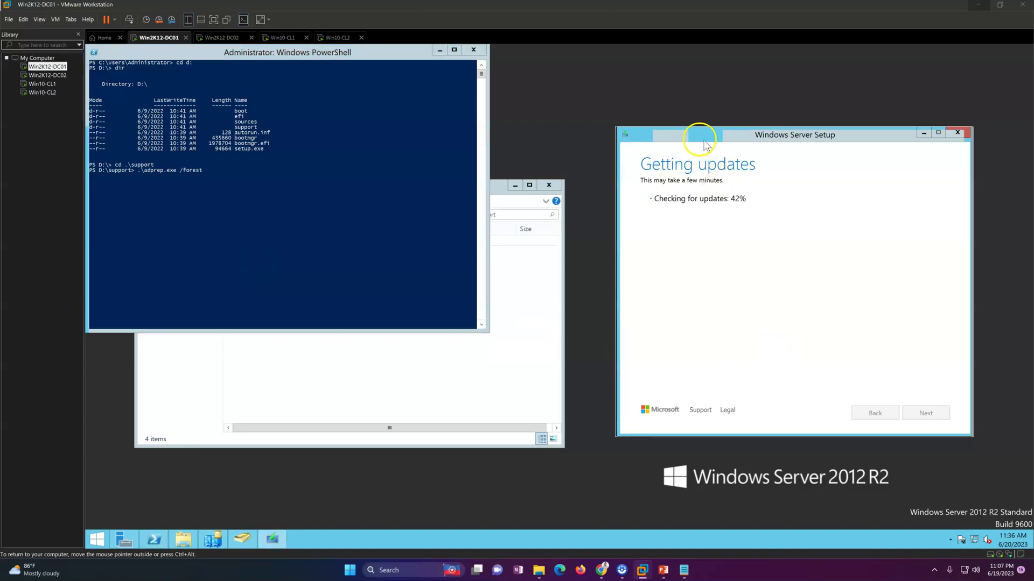
drag(697, 131, 652, 125)
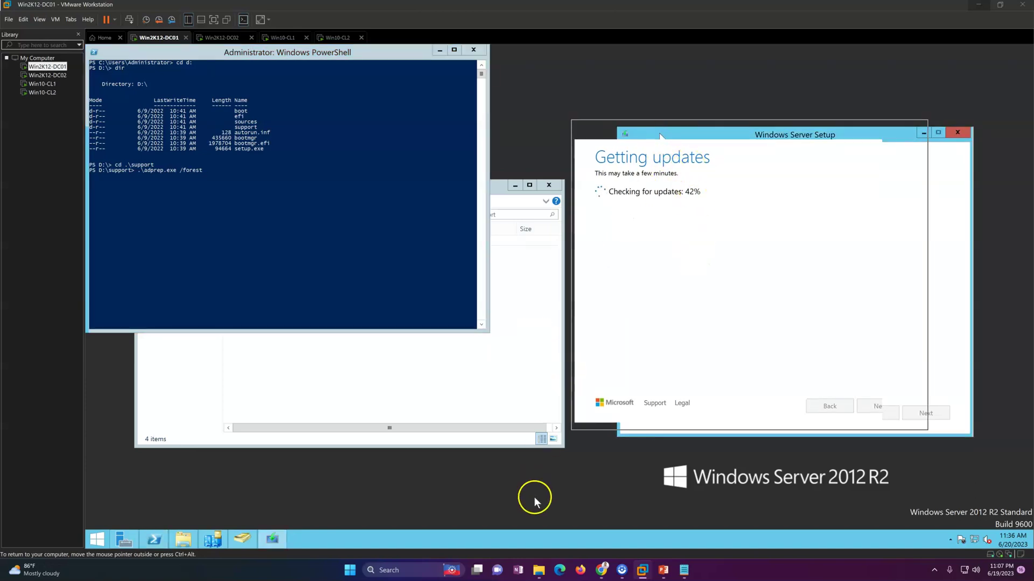
right_click(536, 422)
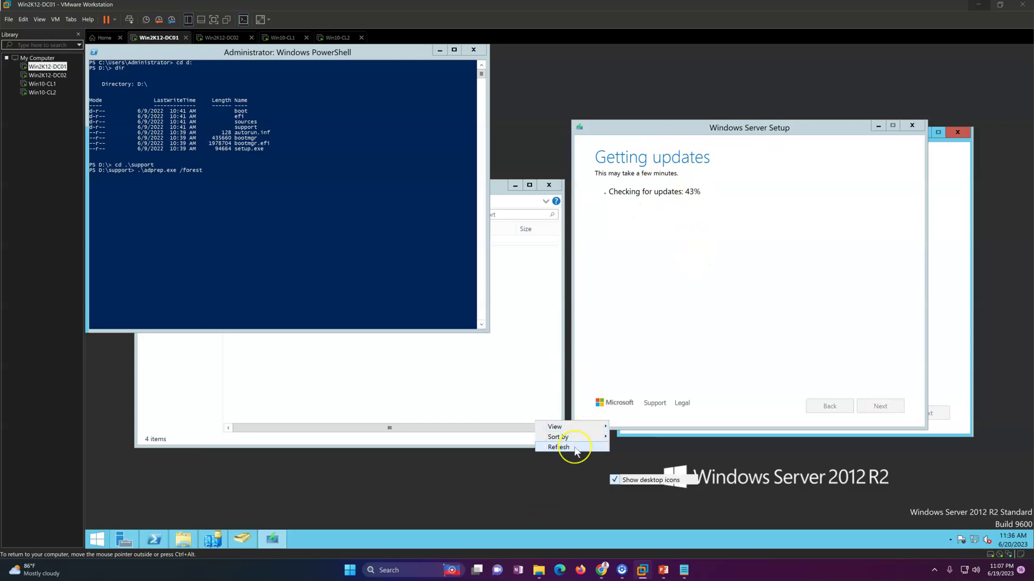
click(574, 447)
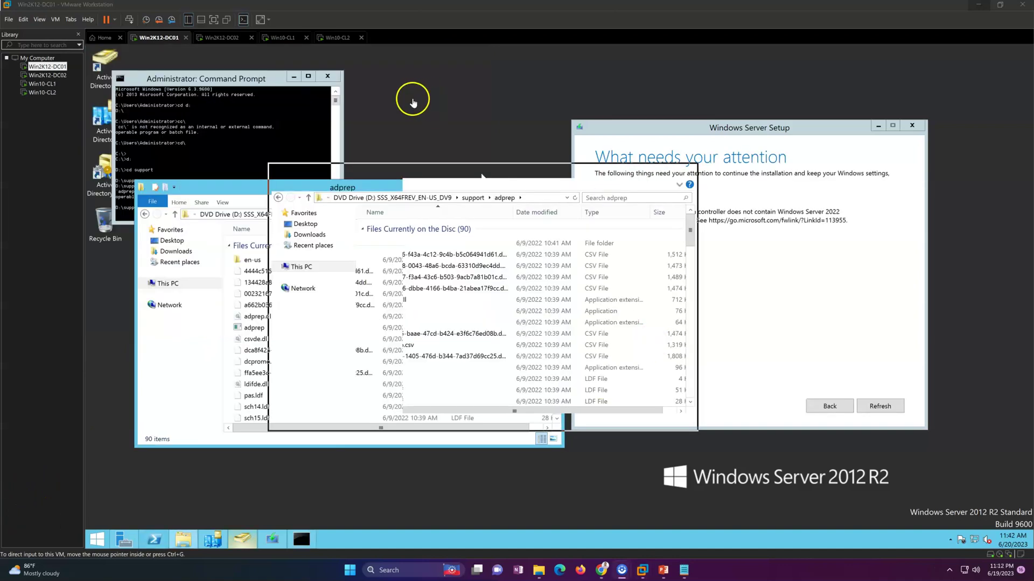
Close the Command Prompt window and open a new PowerShell session as administrator.
click(327, 75)
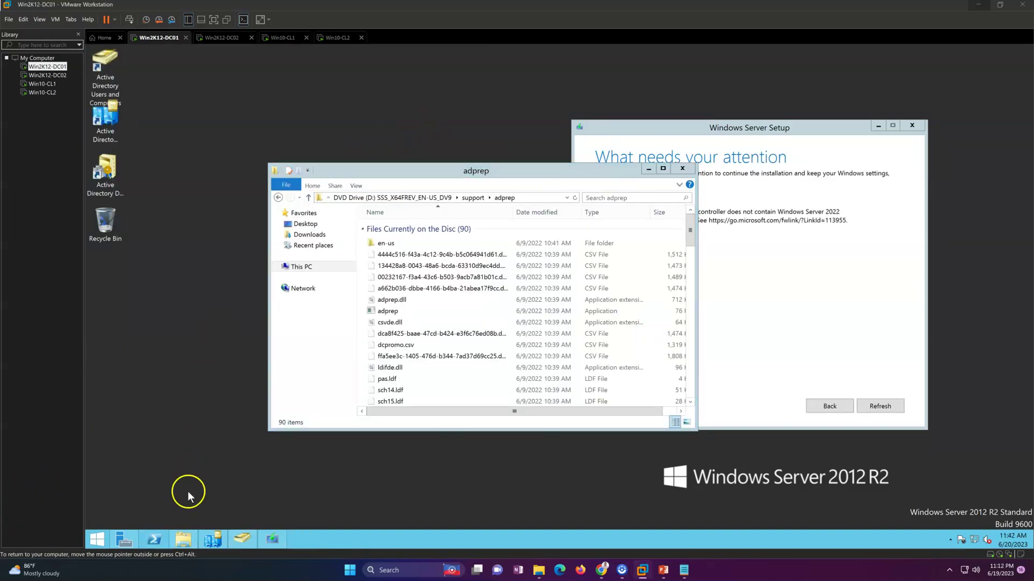
right_click(155, 539)
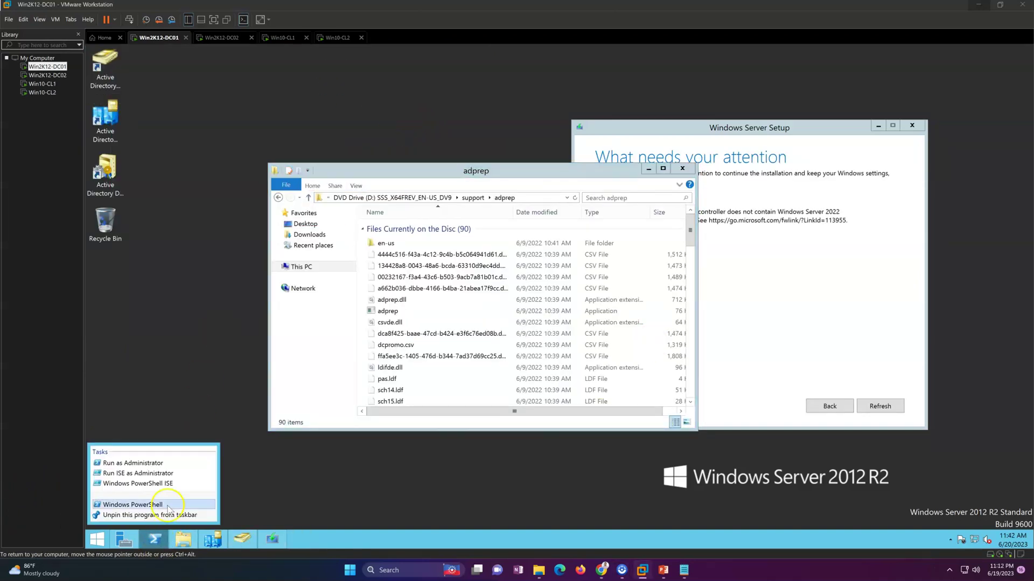
click(165, 463)
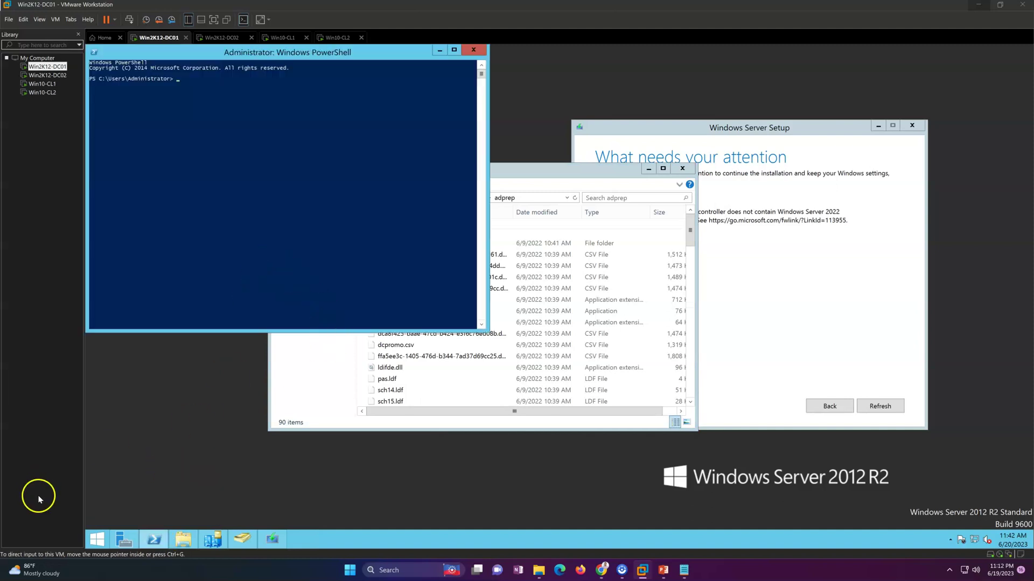
Change the PowerShell directory to D:\support\adprep.
click(305, 275)
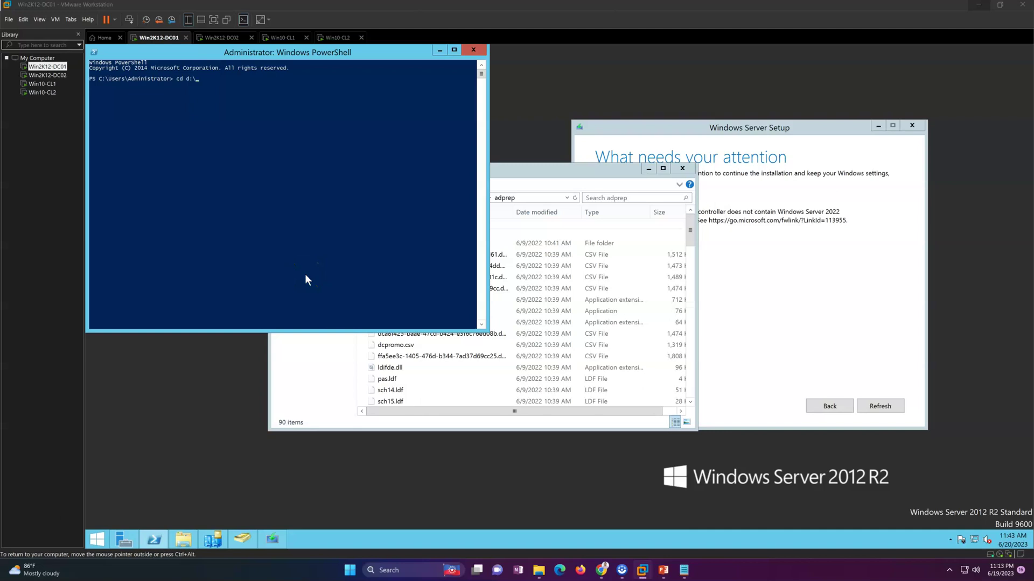
text(cd d:\su)
key(Tab)
text(\adprep)
key(Return)
Run .\adprep.exe /forestprep from the adprep directory and confirm the schema upgrade with C.
key(ctrl+alt)
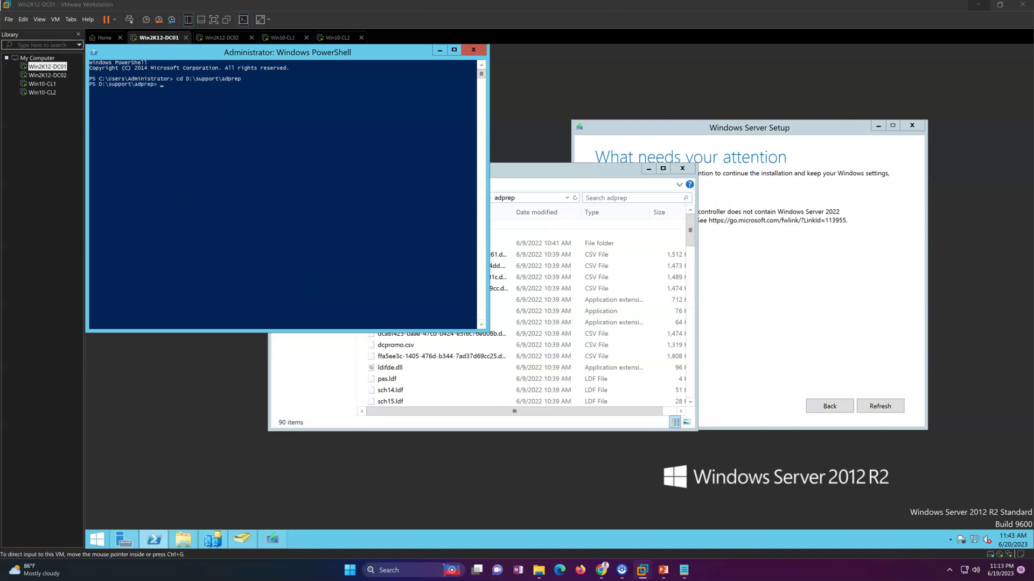
key(alt+Tab)
click(387, 133)
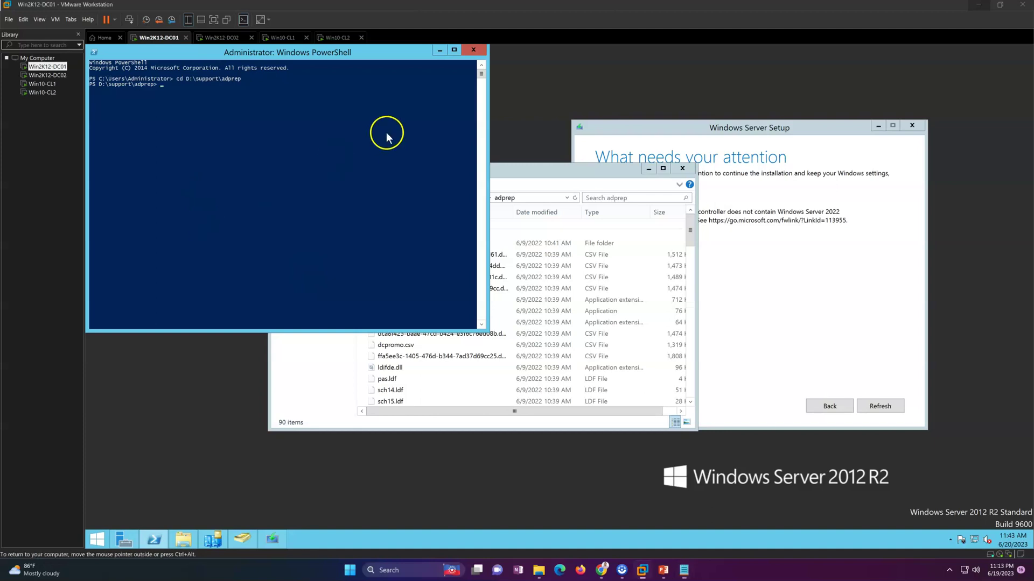
text(a)
key(Tab)
key(Tab)
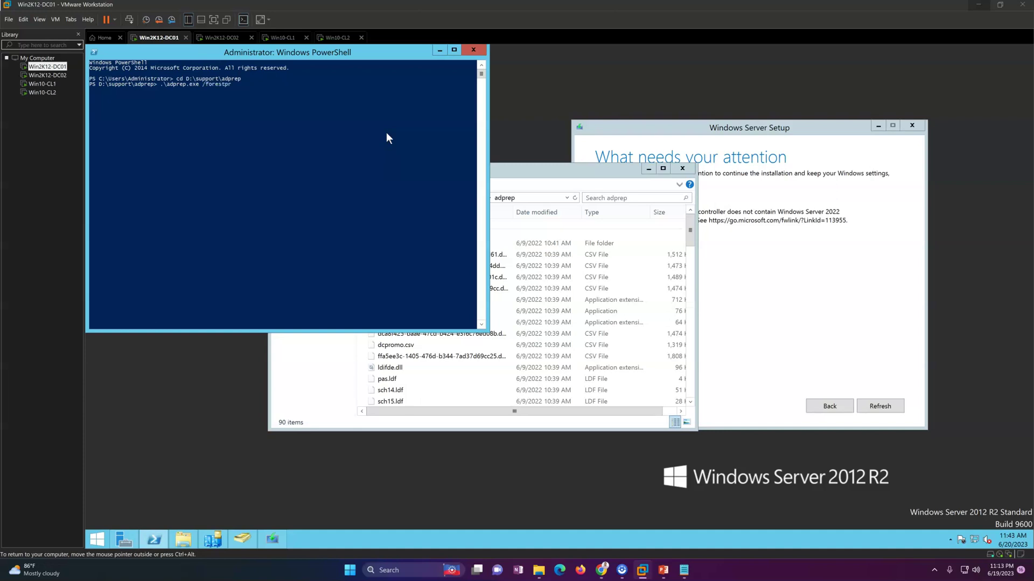
key(Return)
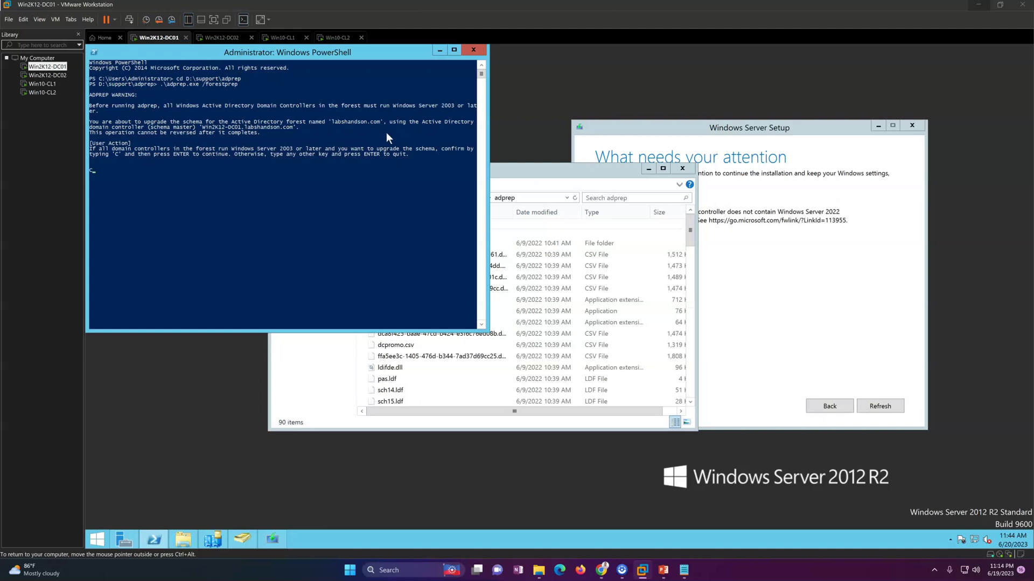
key(Return)
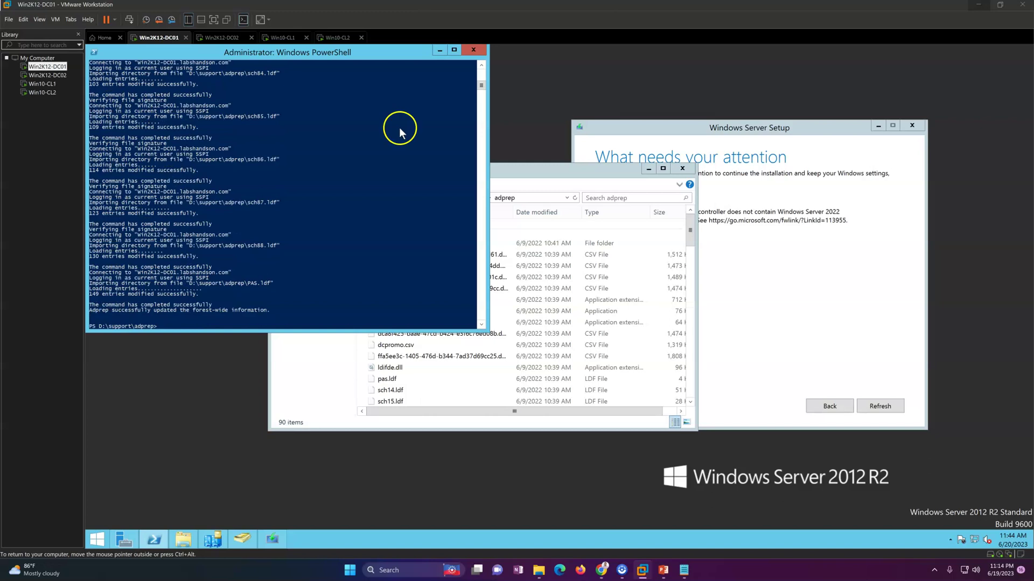
Examine the forest preparation output back to the lines giving the current and target schema versions.
click(481, 64)
click(482, 64)
click(481, 64)
click(482, 65)
click(482, 64)
click(481, 65)
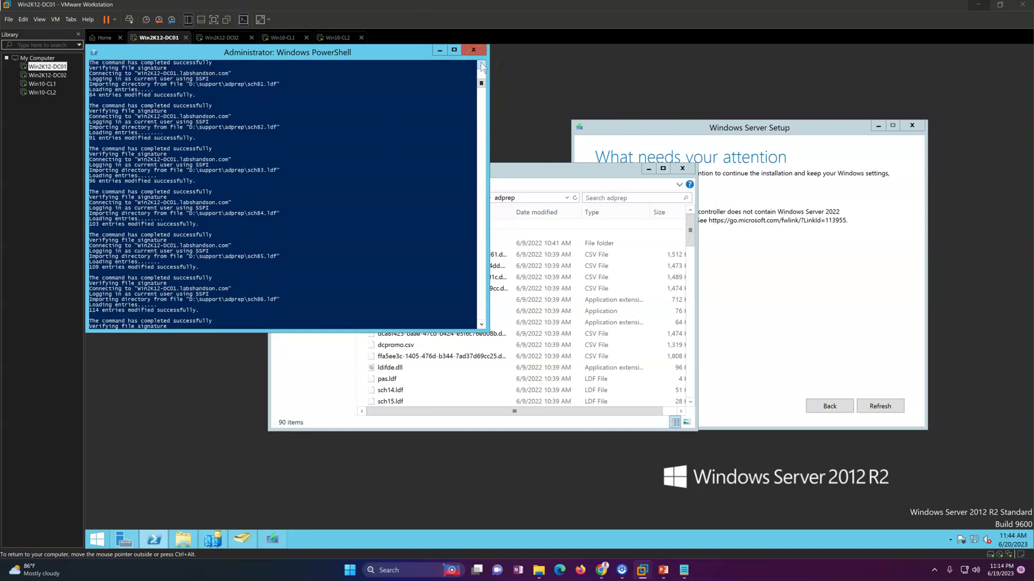
click(481, 64)
click(481, 65)
click(482, 64)
click(481, 65)
click(481, 64)
click(481, 65)
click(481, 65)
click(482, 64)
click(481, 64)
click(481, 65)
click(481, 65)
click(481, 64)
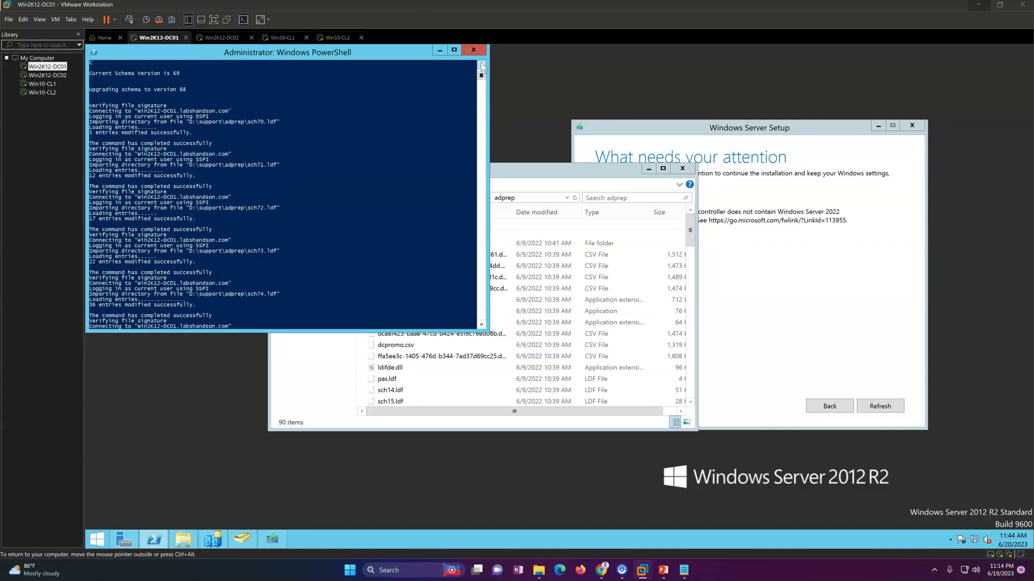
click(482, 65)
drag(99, 106, 194, 123)
click(182, 108)
click(286, 253)
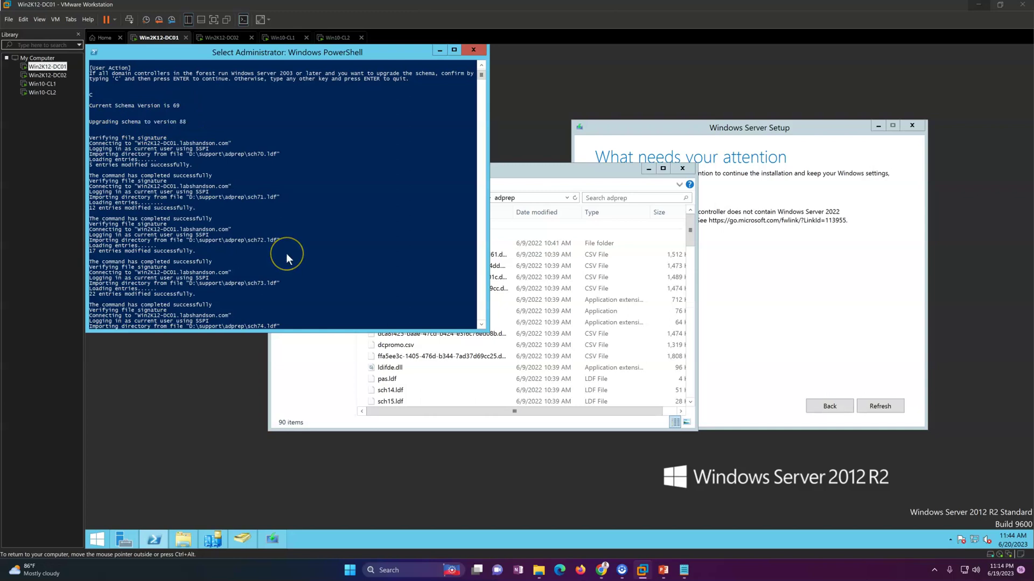
right_click(286, 253)
Edit the recalled adprep command to .\adprep.exe /domainprep and run it.
key(BackSpace)
key(BackSpace)
key(BackSpace)
key(BackSpace)
key(BackSpace)
key(BackSpace)
key(BackSpace)
key(BackSpace)
key(BackSpace)
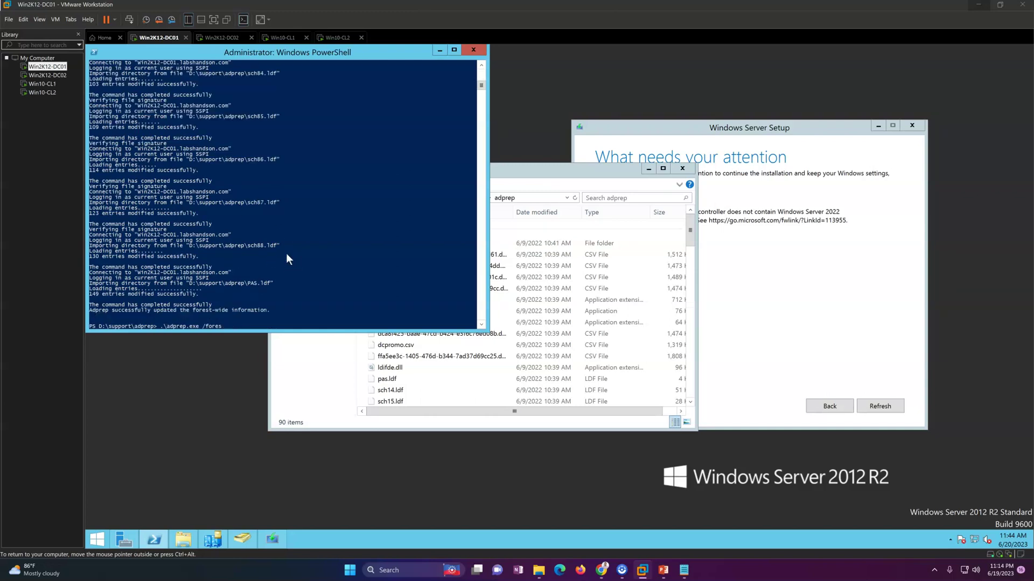
key(BackSpace)
text(dom)
text(ainprep)
key(Return)
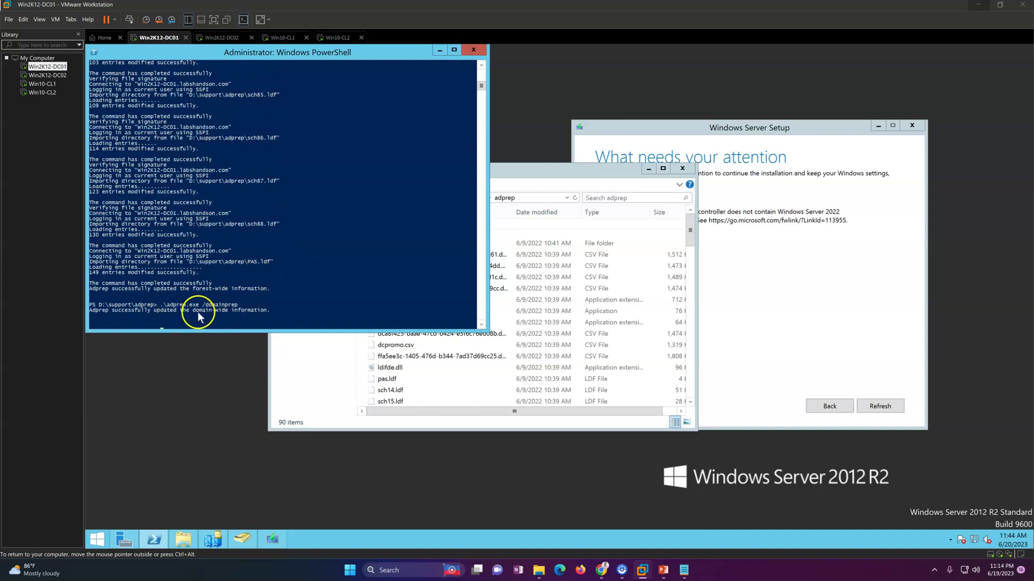
key(Return)
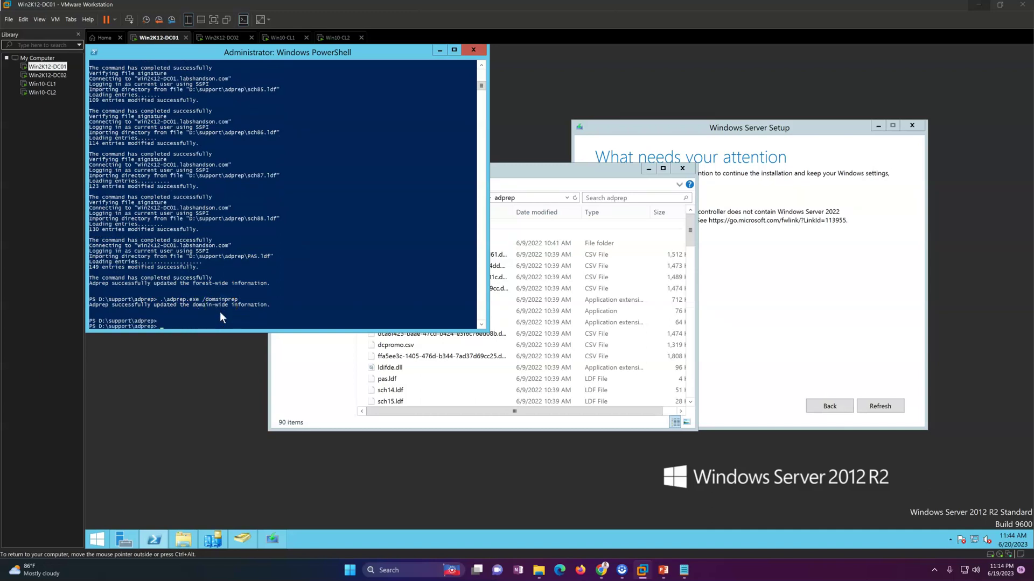
Close PowerShell and the adprep folder, recheck the setup requirements, and start the Windows Server 2022 Standard (Desktop Experience) installation keeping files, settings and apps.
click(473, 50)
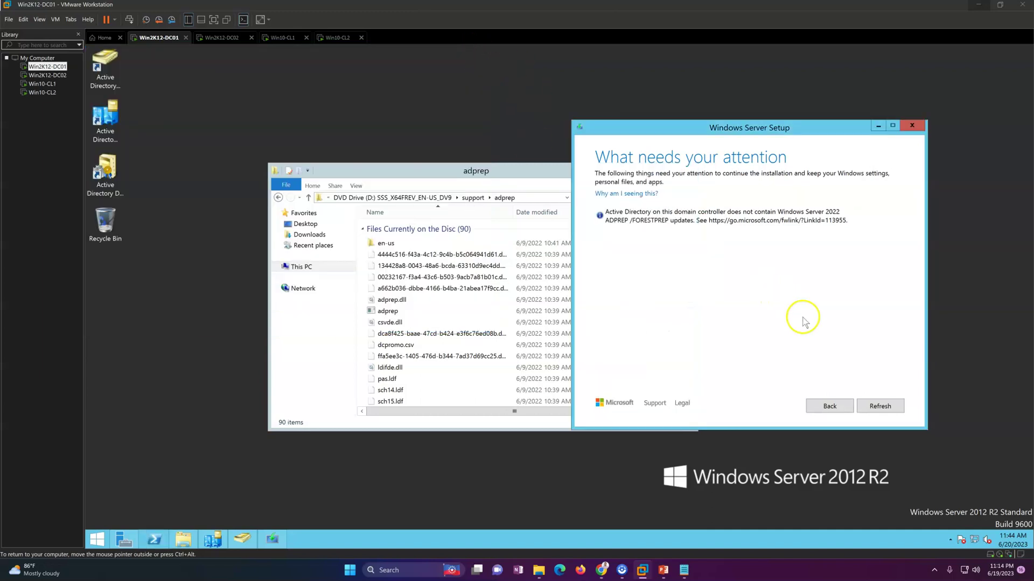
click(878, 405)
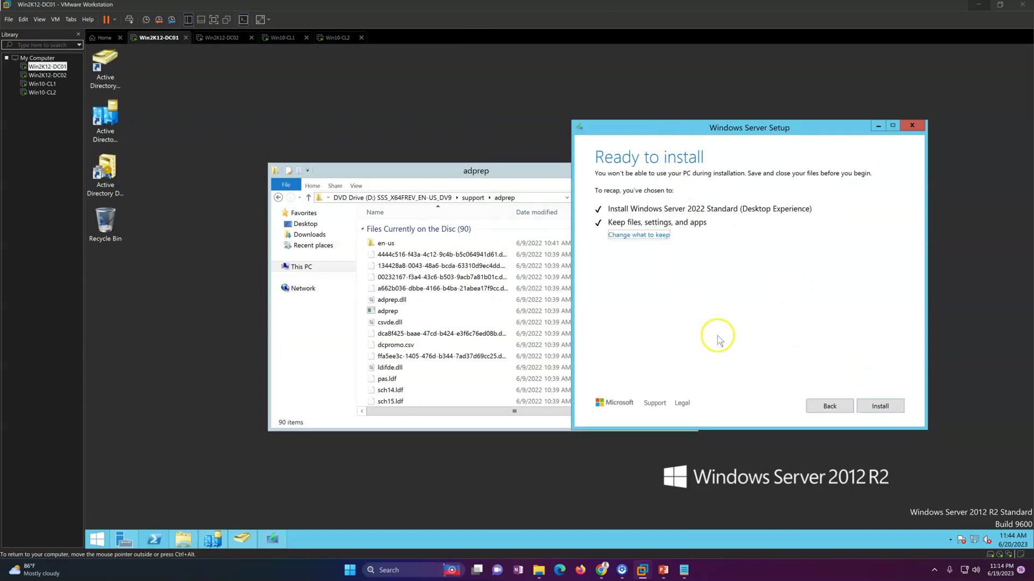
click(538, 175)
click(682, 168)
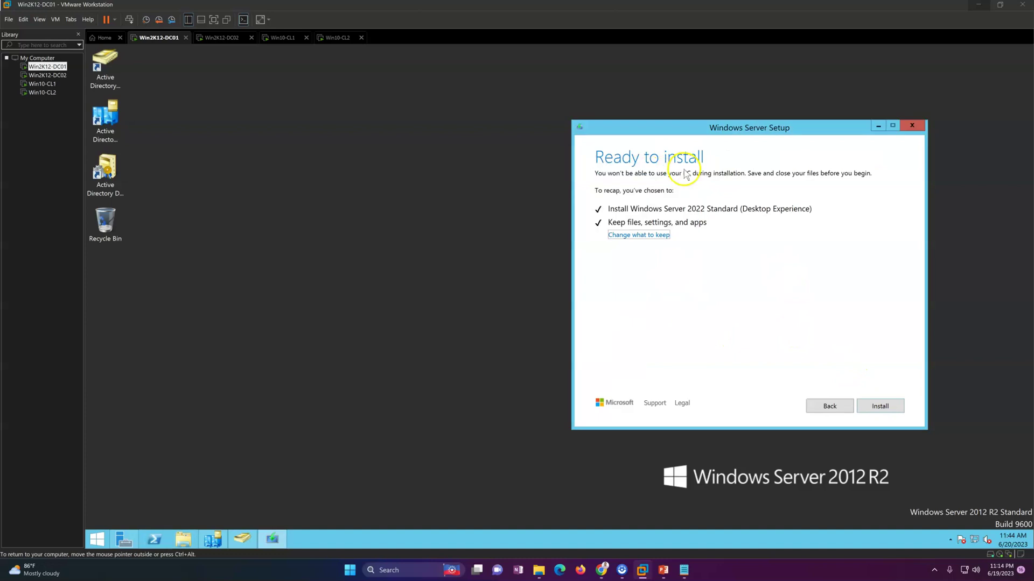
click(863, 405)
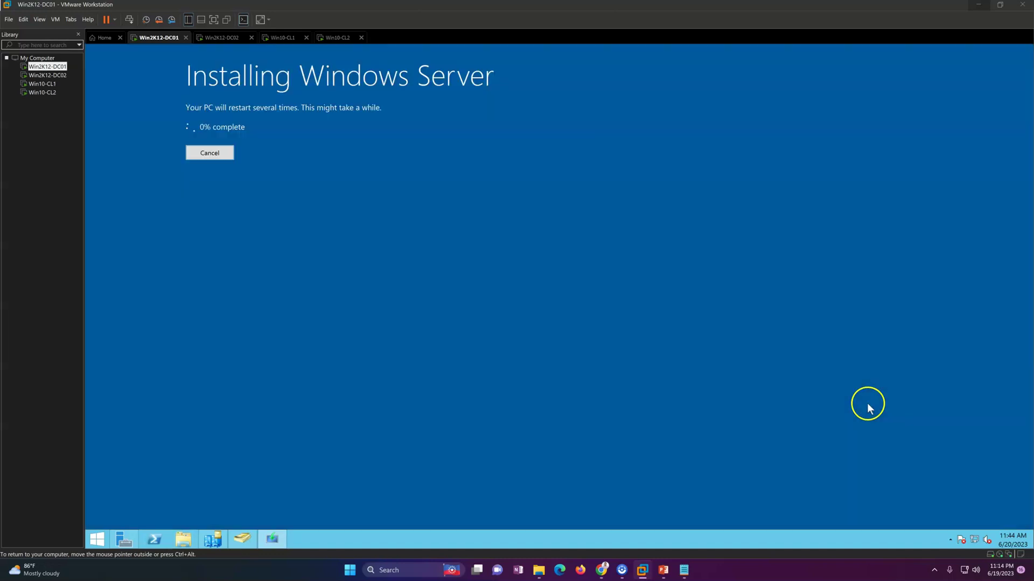
click(442, 298)
click(443, 297)
click(396, 278)
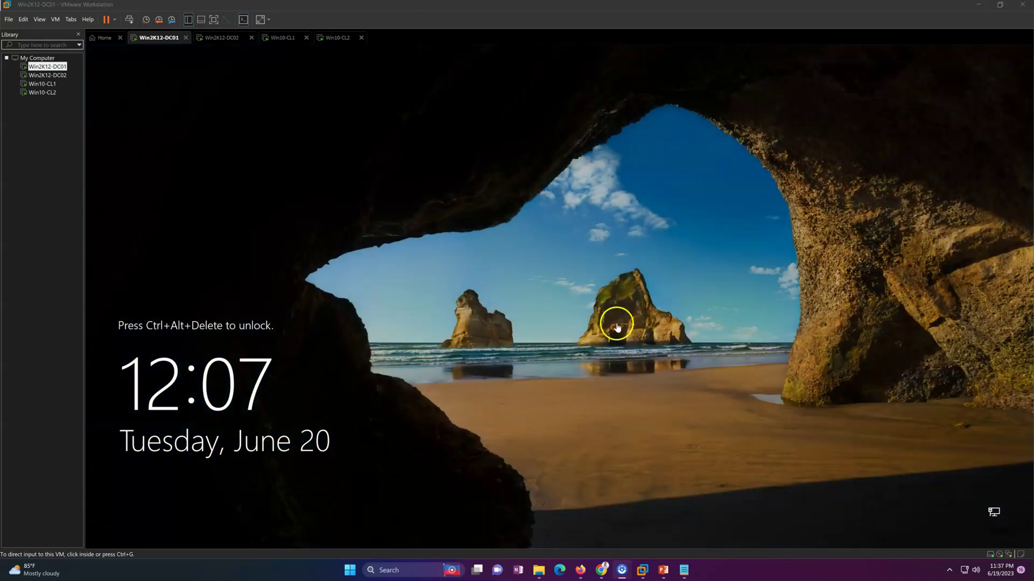
Sign in to Win2K12-DC01 with the domain administrator's account password and show the local server's properties in Server Manager.
click(129, 20)
click(508, 336)
text(••••••)
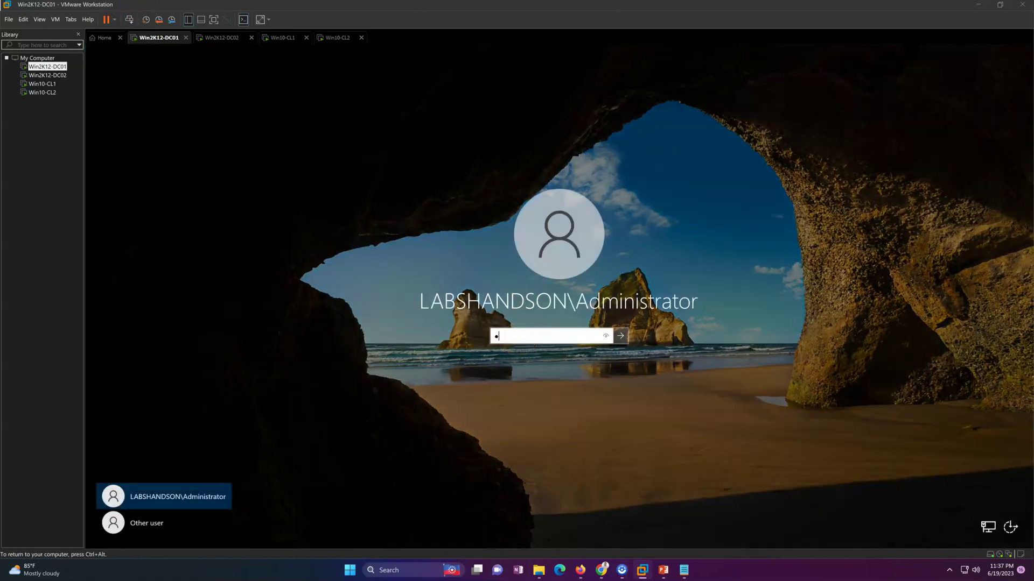
text(••)
key(Return)
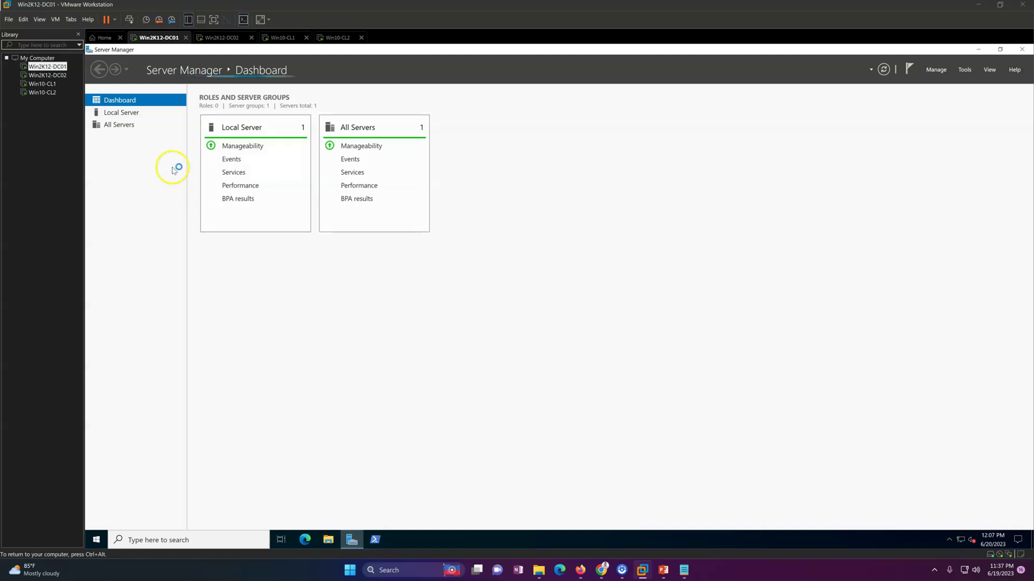
click(132, 112)
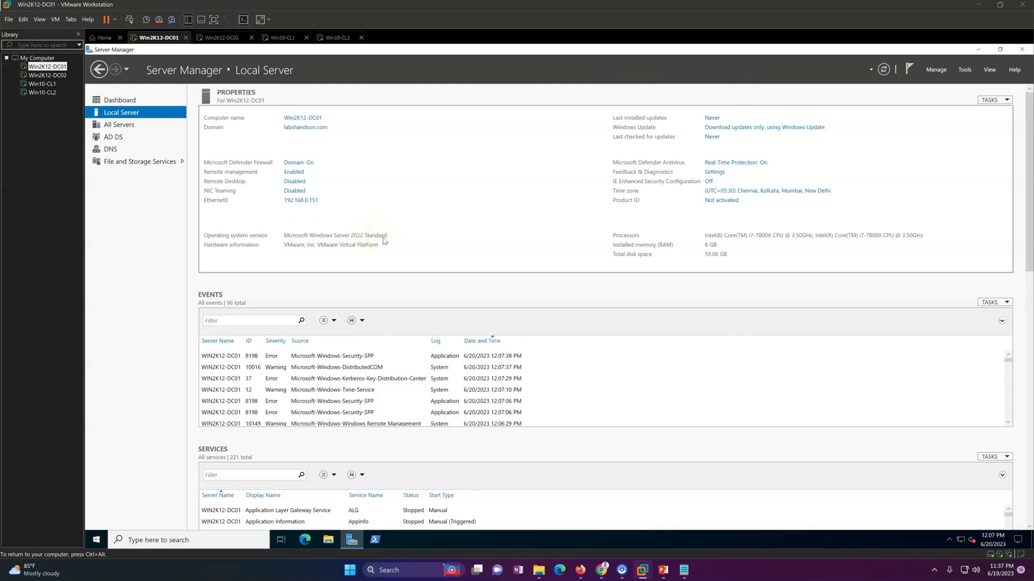
Check the FSMO role holders by running netdom query fsmo in a command prompt, and close the prompt.
click(142, 540)
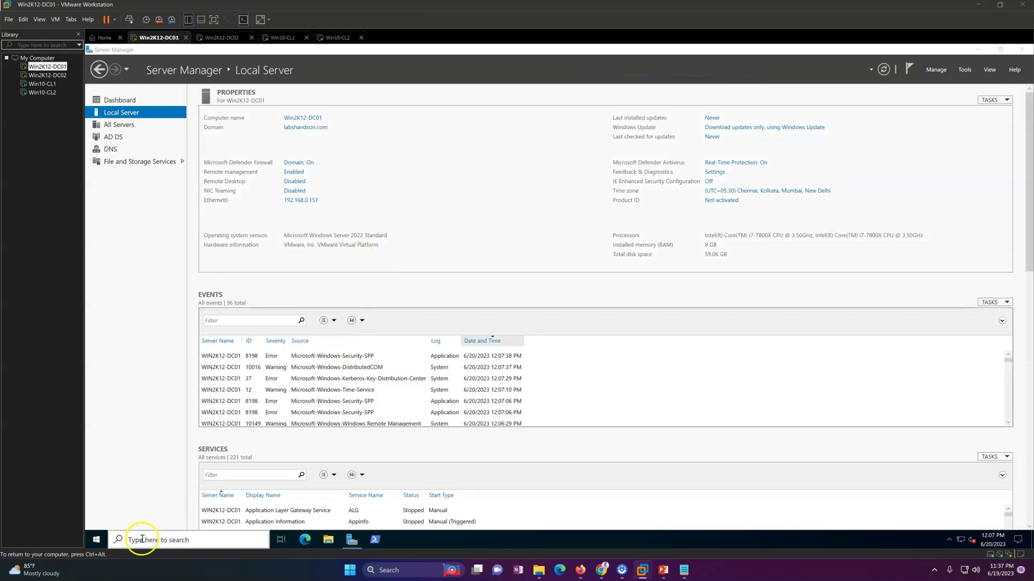
text(cmd)
key(Return)
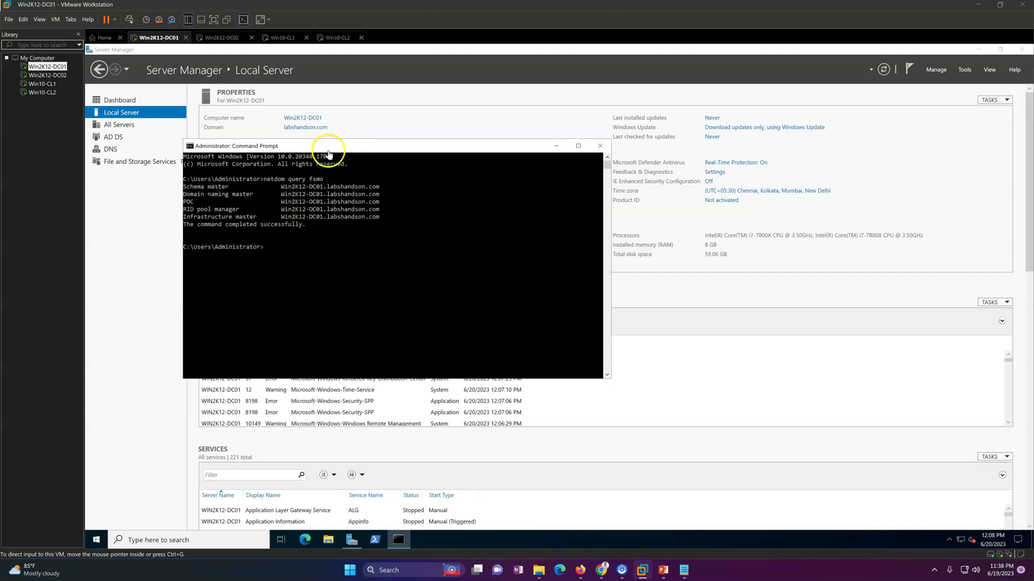
drag(316, 144, 351, 215)
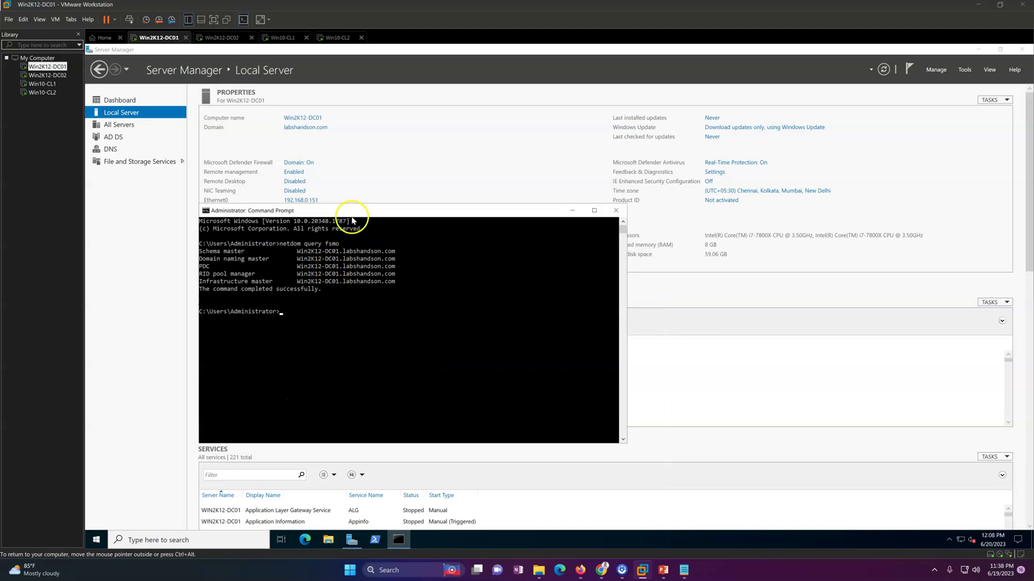
drag(355, 216, 342, 168)
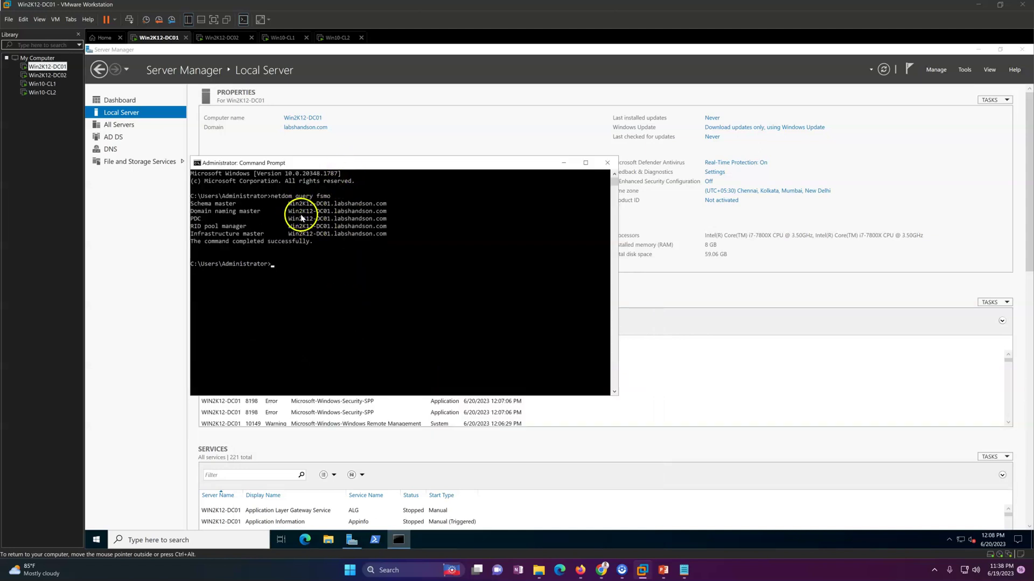
drag(353, 166, 361, 96)
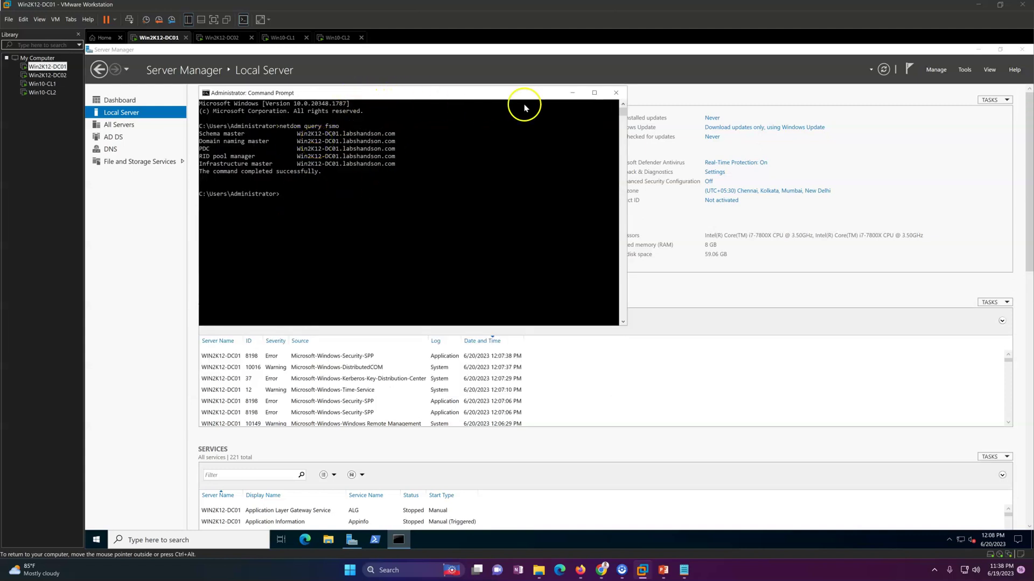
click(610, 98)
Refresh the Server Manager dashboard and open the services detail view for all servers.
click(123, 99)
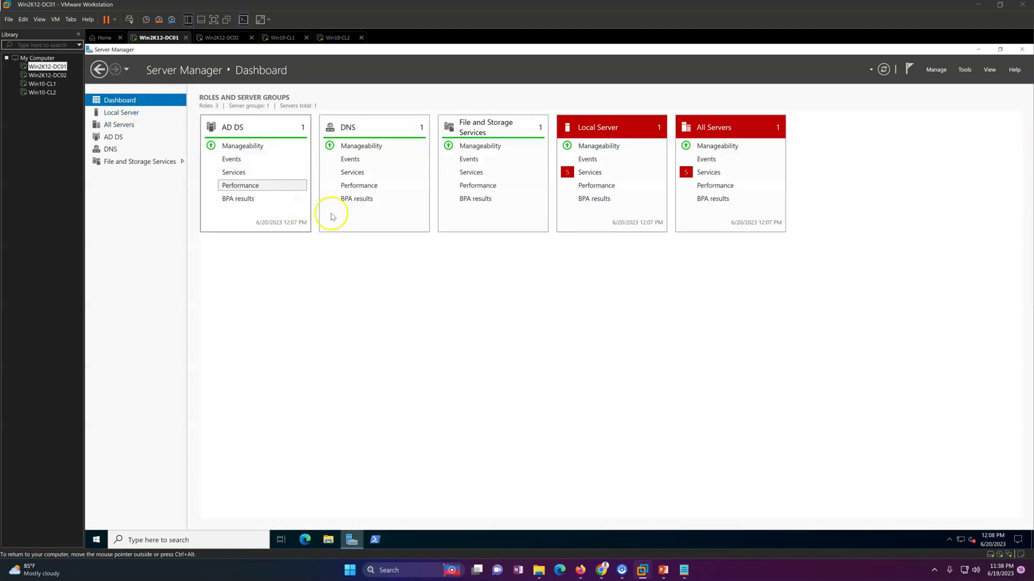
click(884, 70)
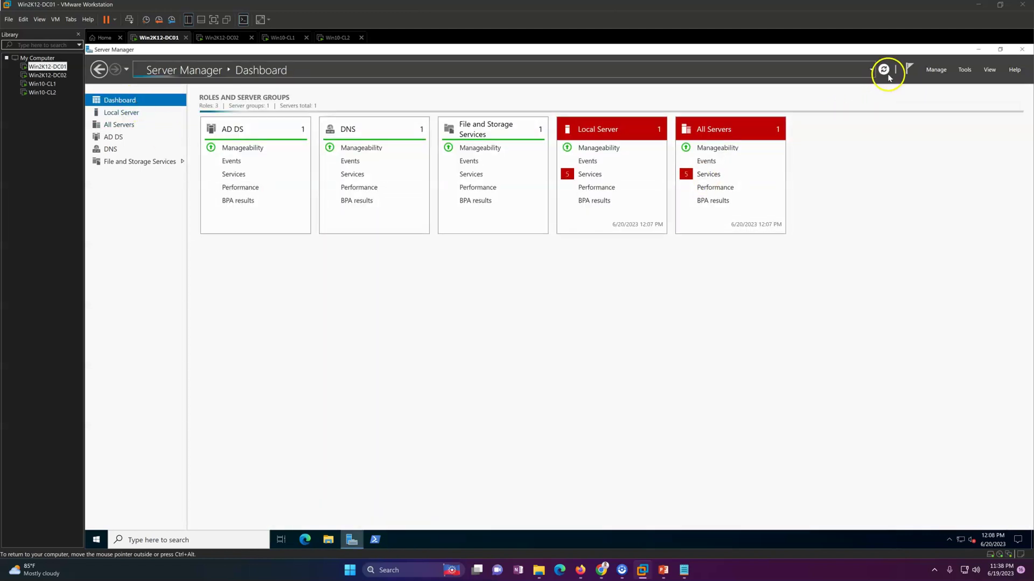
click(707, 174)
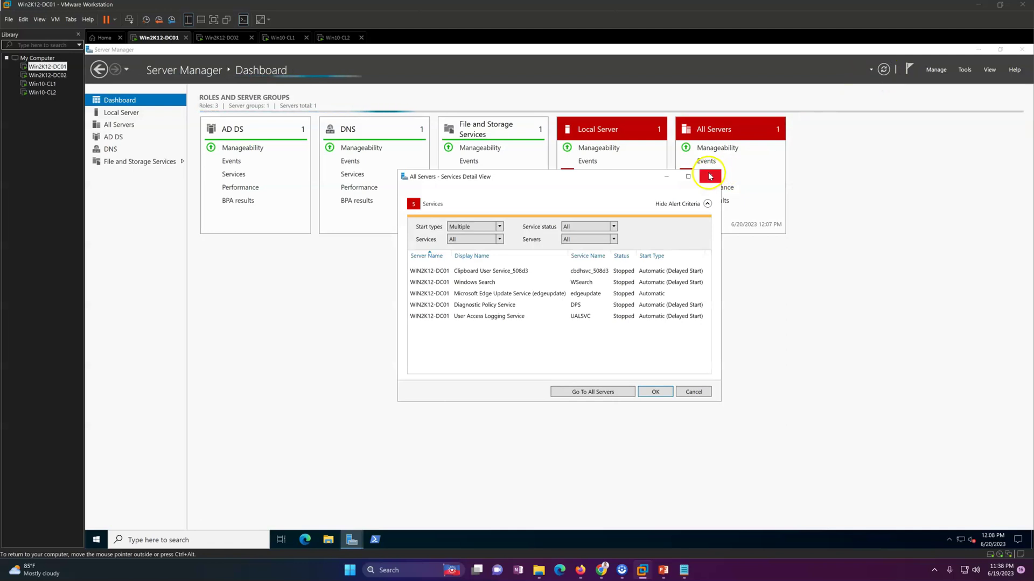
Examine and refresh the records of the labshandson.com forward lookup zone in DNS Manager, and minimize it.
click(965, 70)
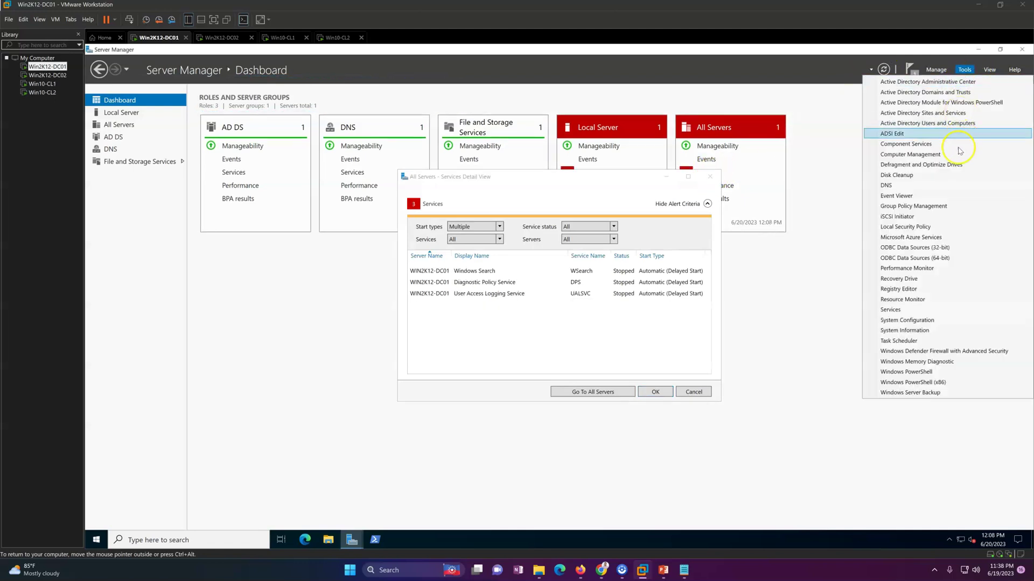
click(906, 186)
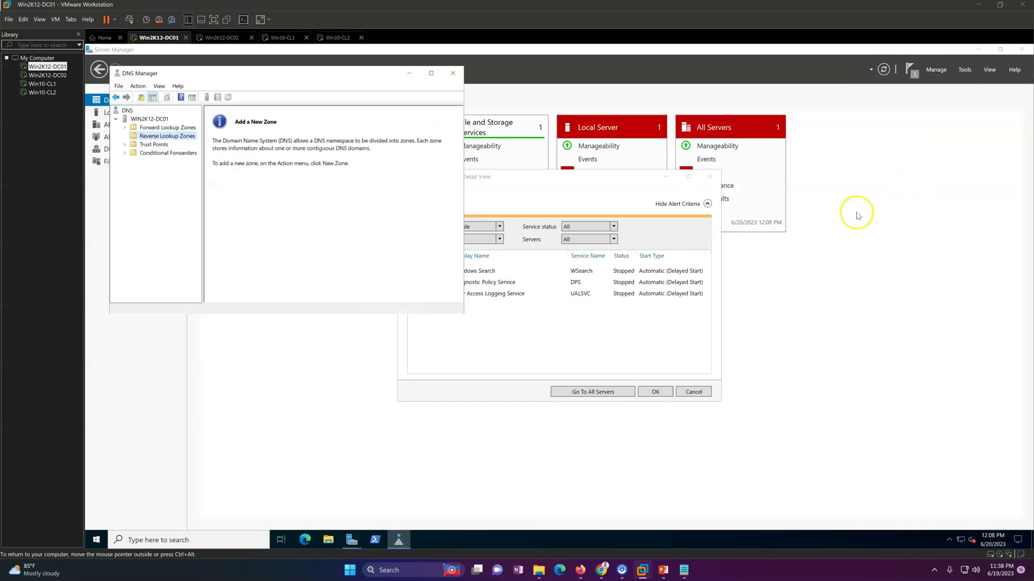
double_click(165, 127)
click(169, 144)
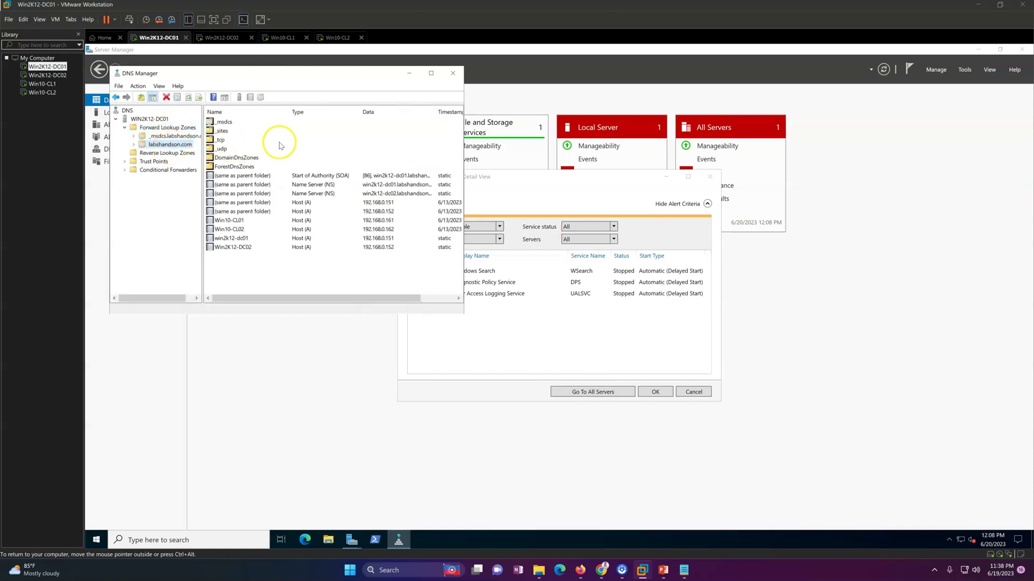
click(430, 73)
right_click(259, 276)
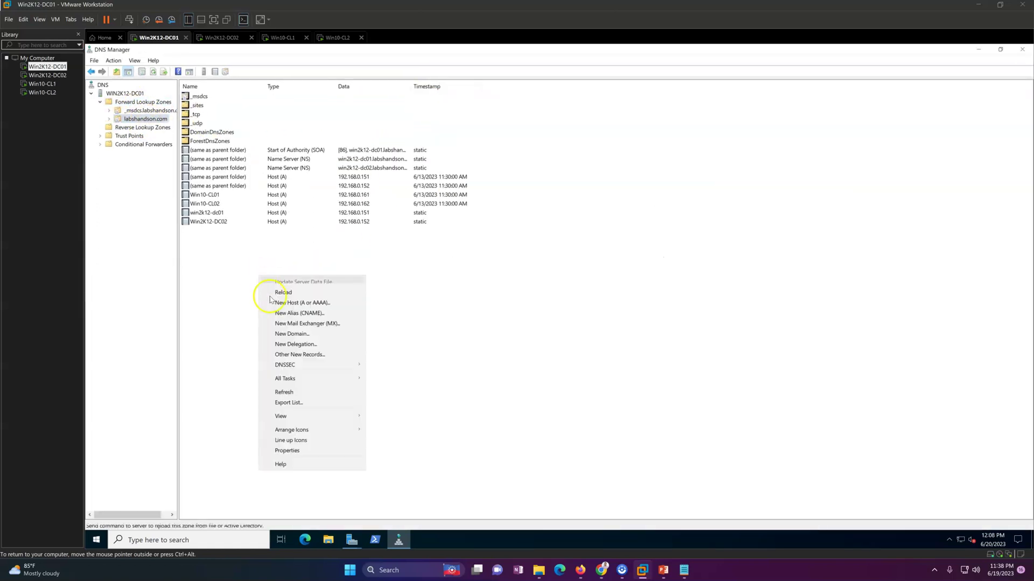
click(293, 392)
click(979, 52)
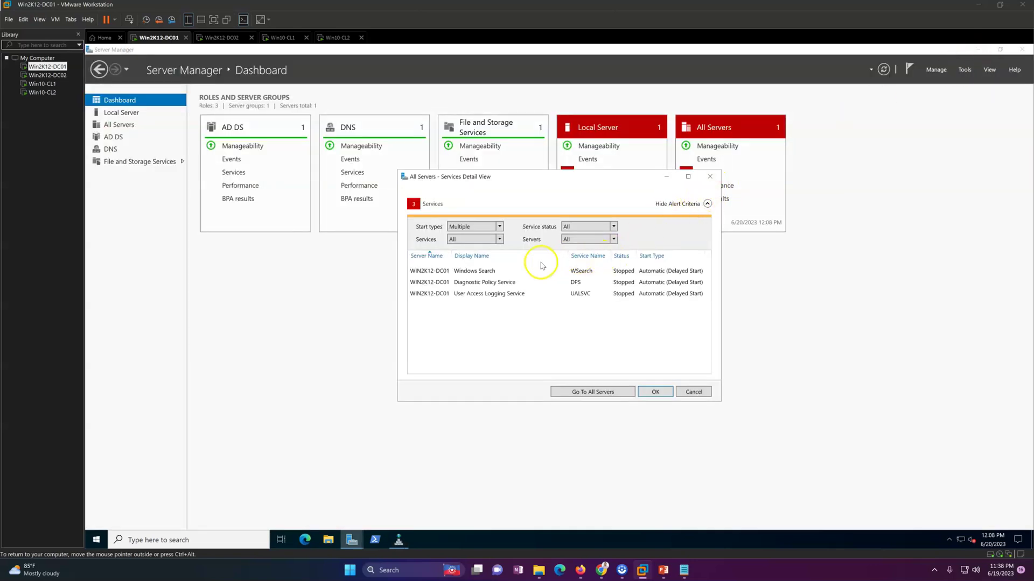
Start the stopped Windows Search, Diagnostic Policy and User Access Logging services, and minimize Server Manager.
right_click(522, 272)
click(526, 282)
right_click(492, 284)
click(520, 291)
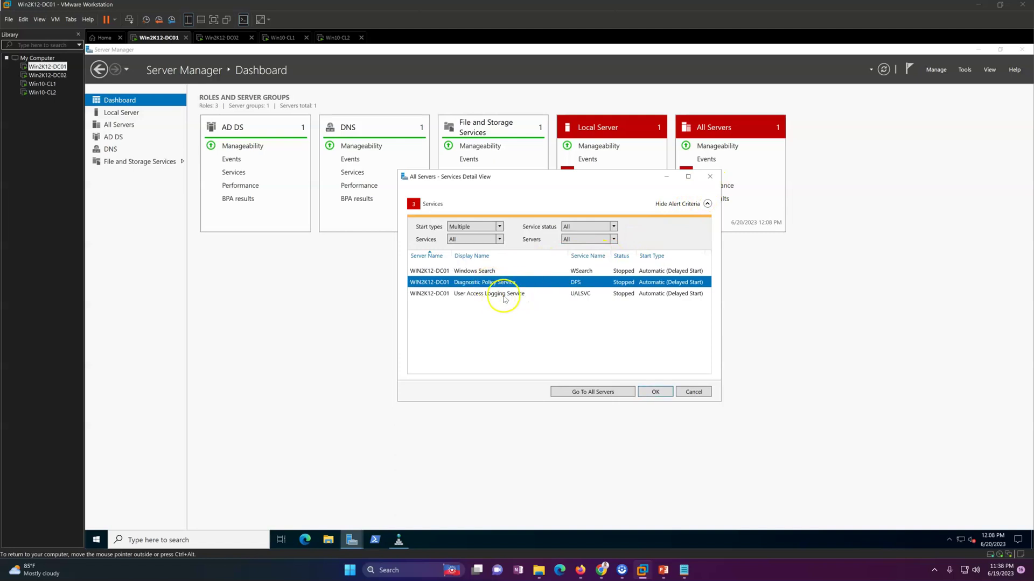
right_click(500, 294)
click(533, 301)
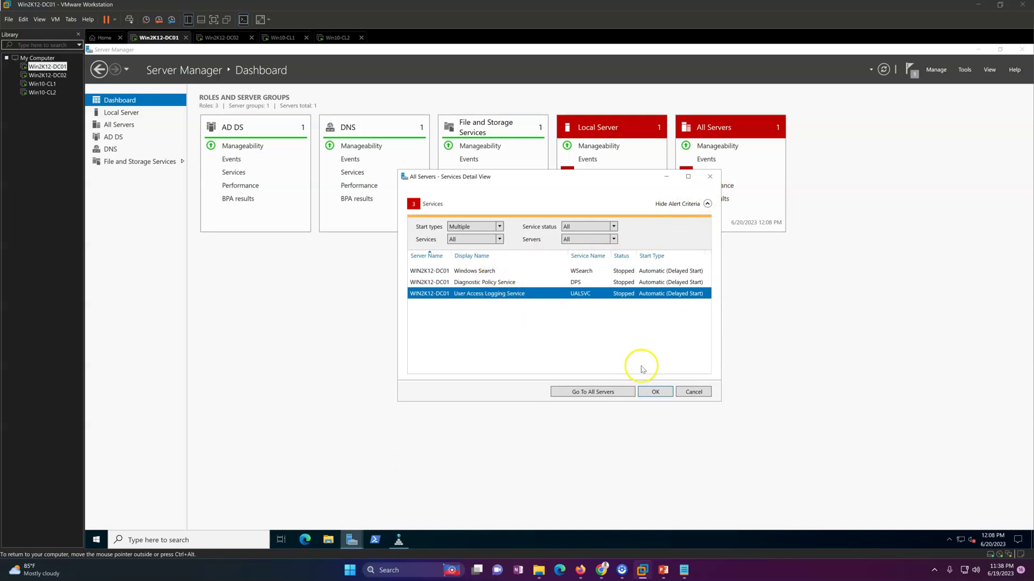
click(655, 393)
click(969, 52)
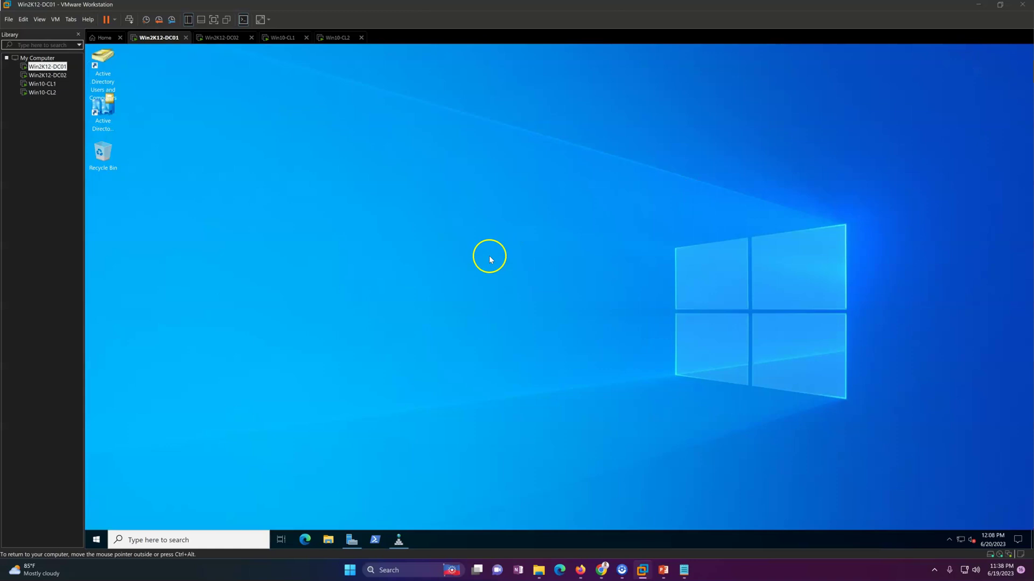
Examine the operating system and LAPS properties of WIN2K12-DC01 under Domain Controllers in Active Directory Users and Computers.
click(112, 80)
double_click(114, 80)
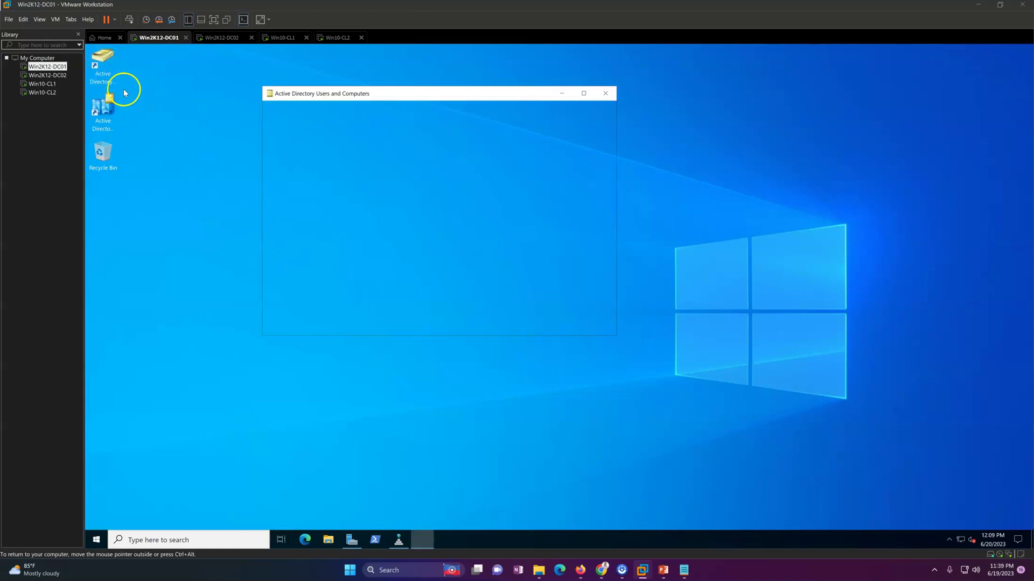
click(315, 173)
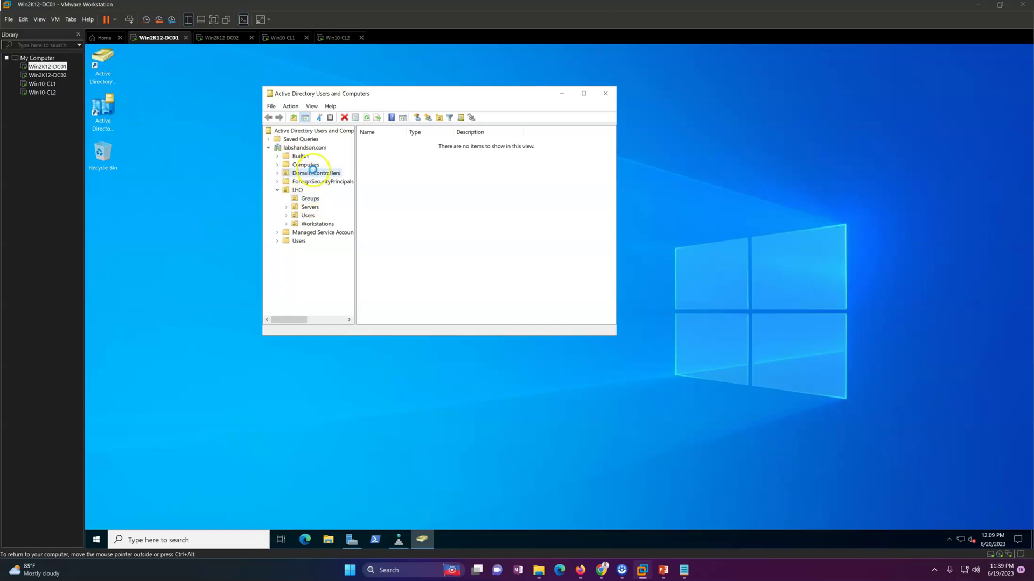
double_click(393, 146)
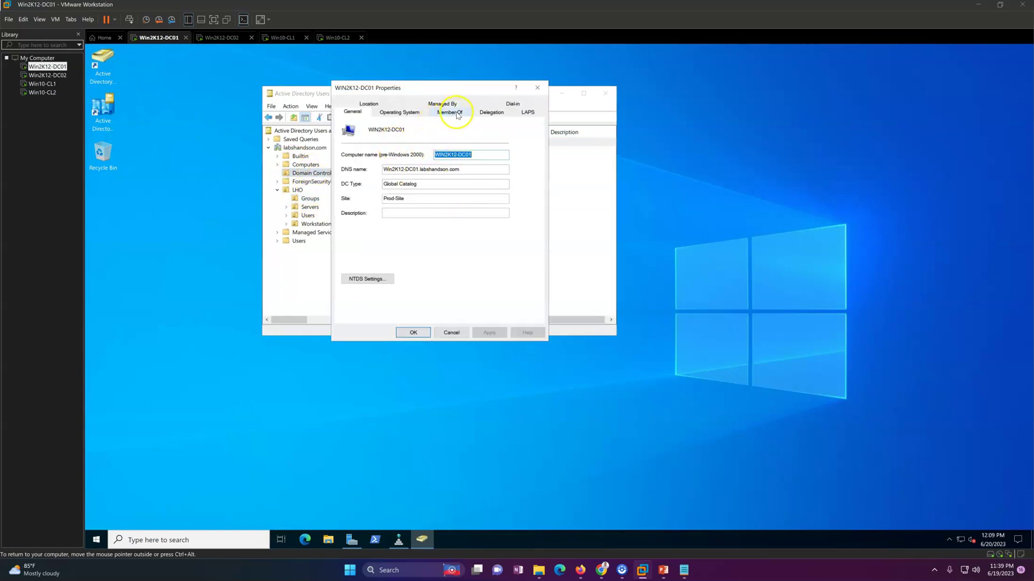
click(399, 112)
drag(425, 88, 546, 222)
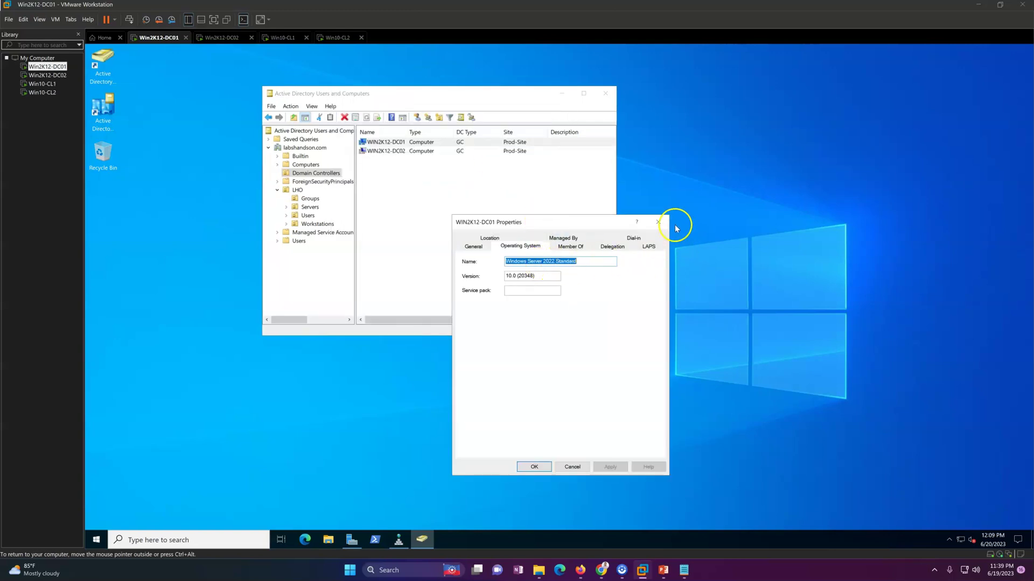
click(653, 246)
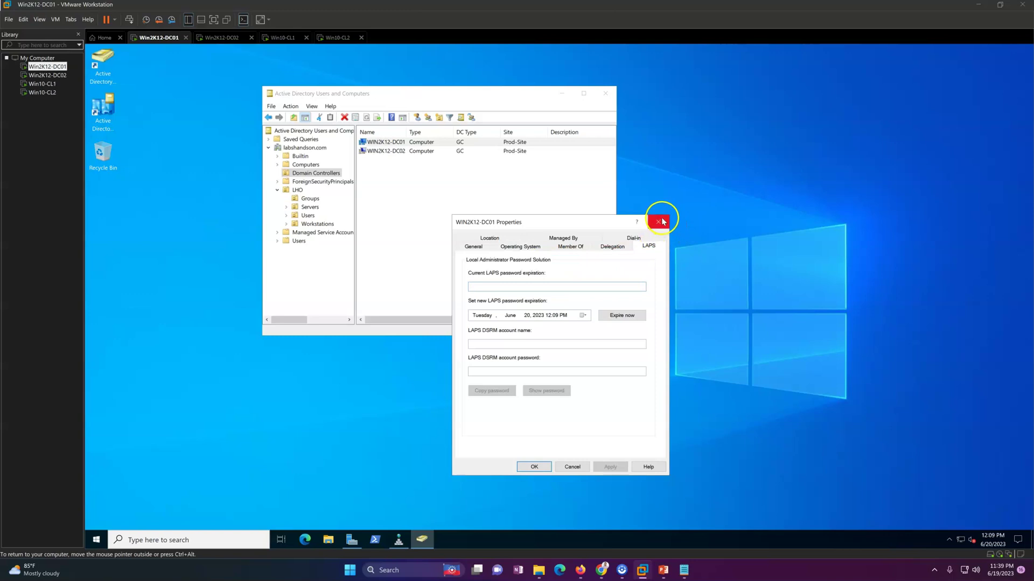
drag(577, 219, 627, 217)
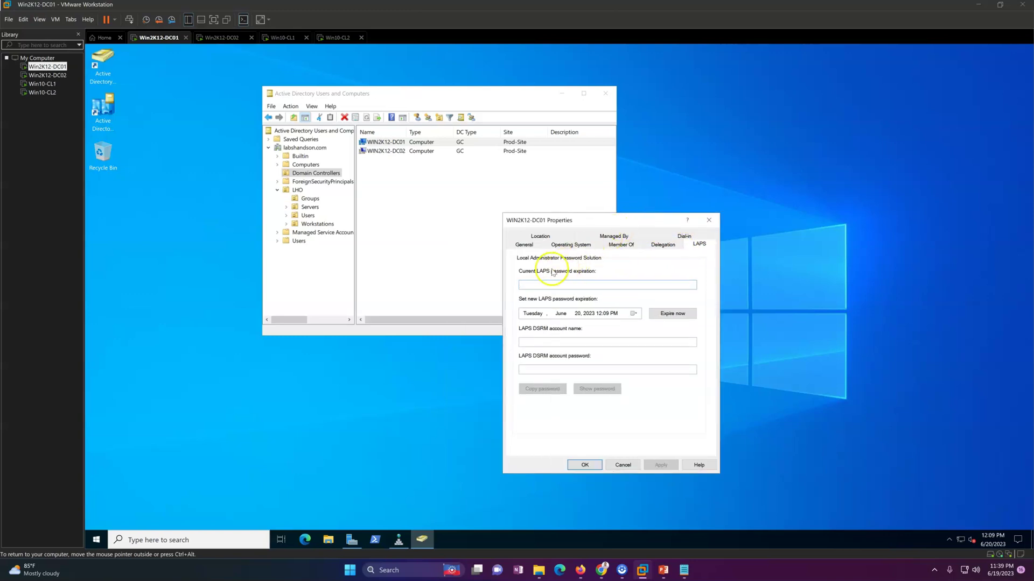
click(707, 221)
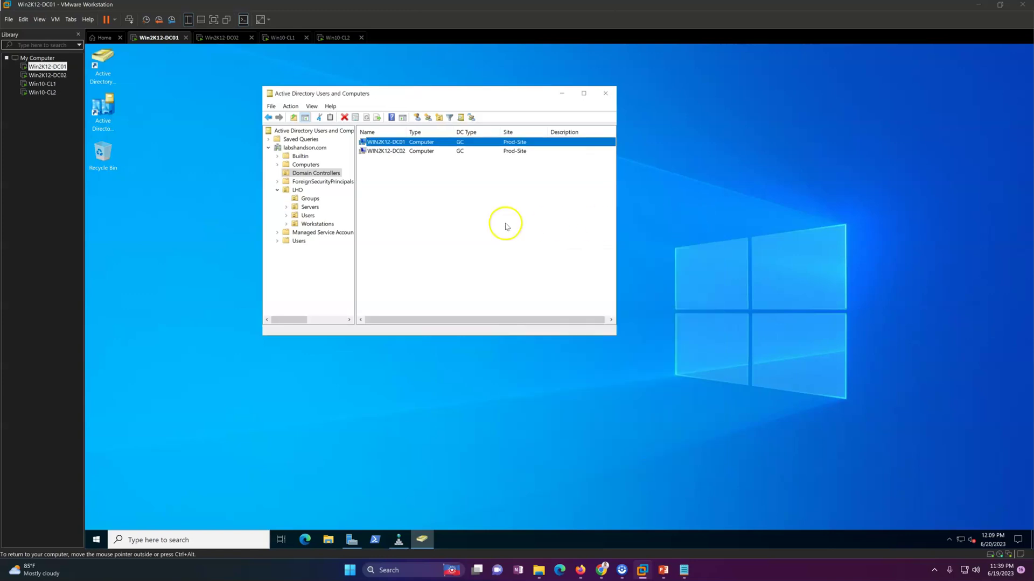
click(399, 153)
click(401, 142)
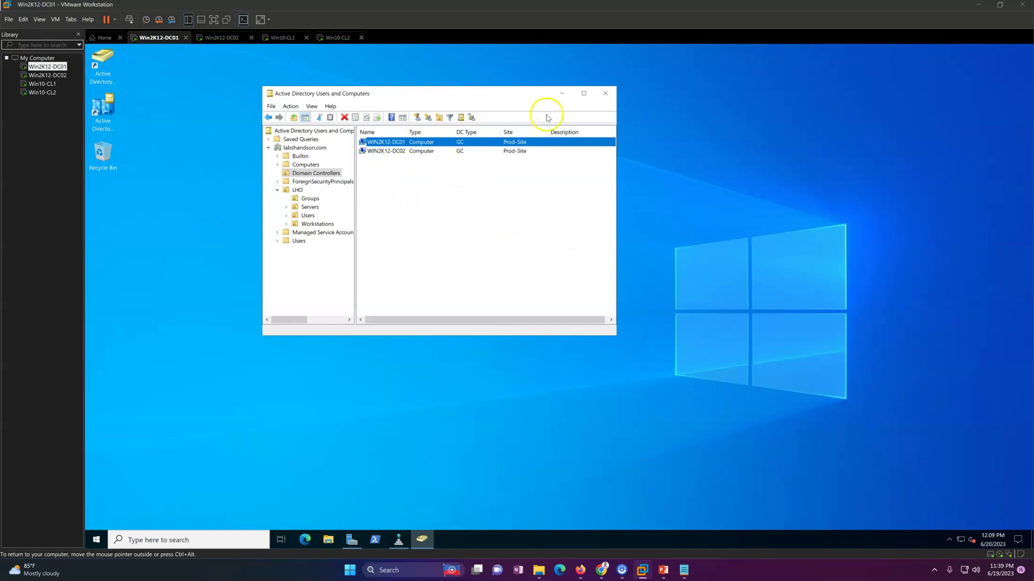
click(403, 269)
Open Active Directory Sites and Services and examine the replication connection in the NTDS Settings of WIN2K12-DC01 under Prod-Site.
click(116, 111)
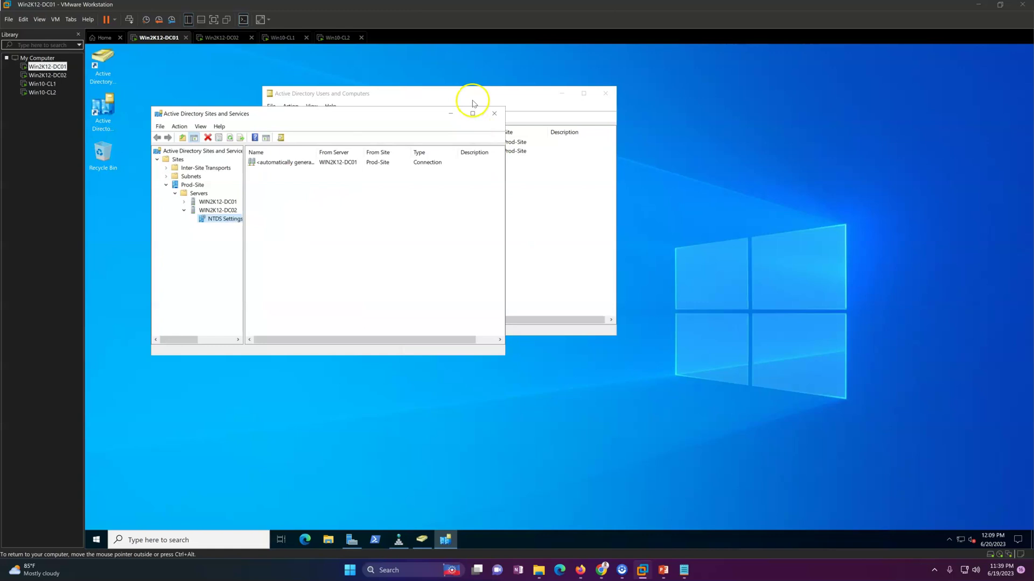
drag(357, 124, 420, 156)
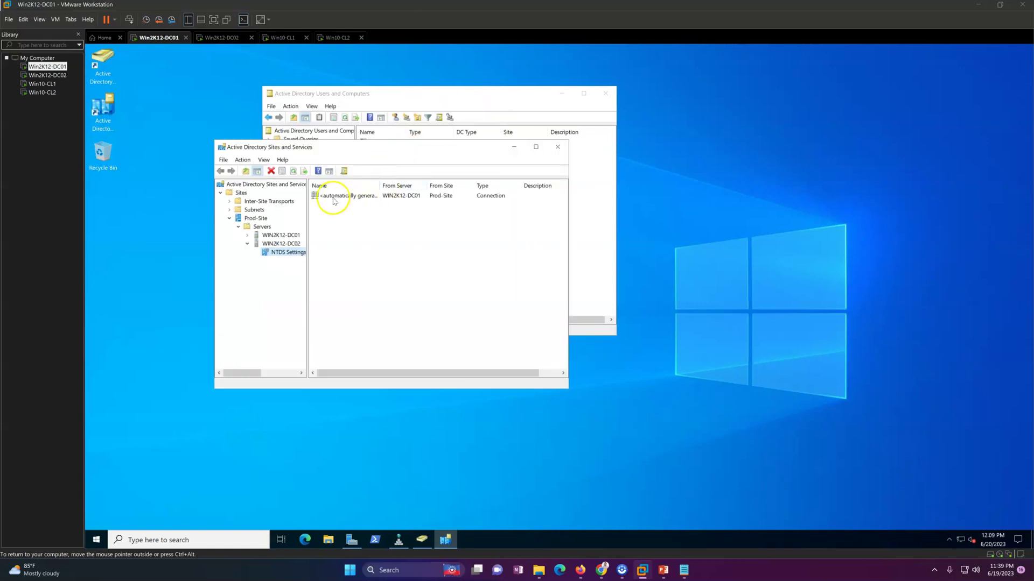
click(285, 236)
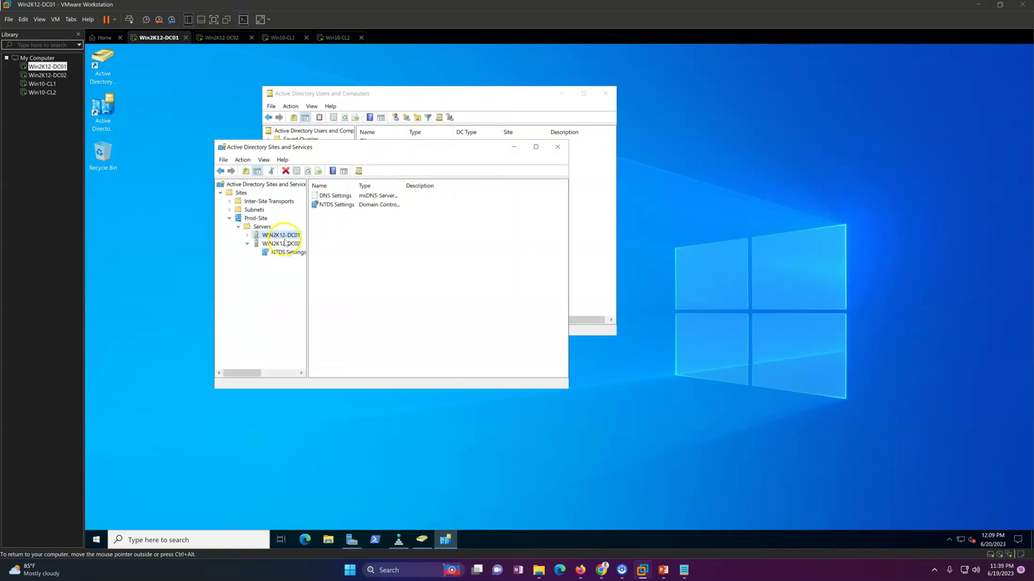
double_click(286, 237)
click(288, 243)
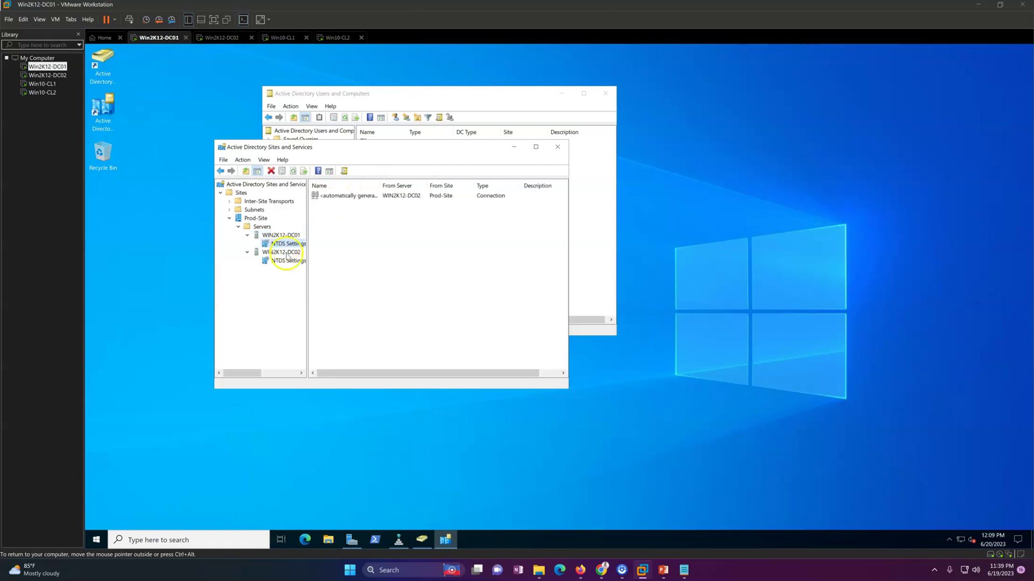
click(337, 196)
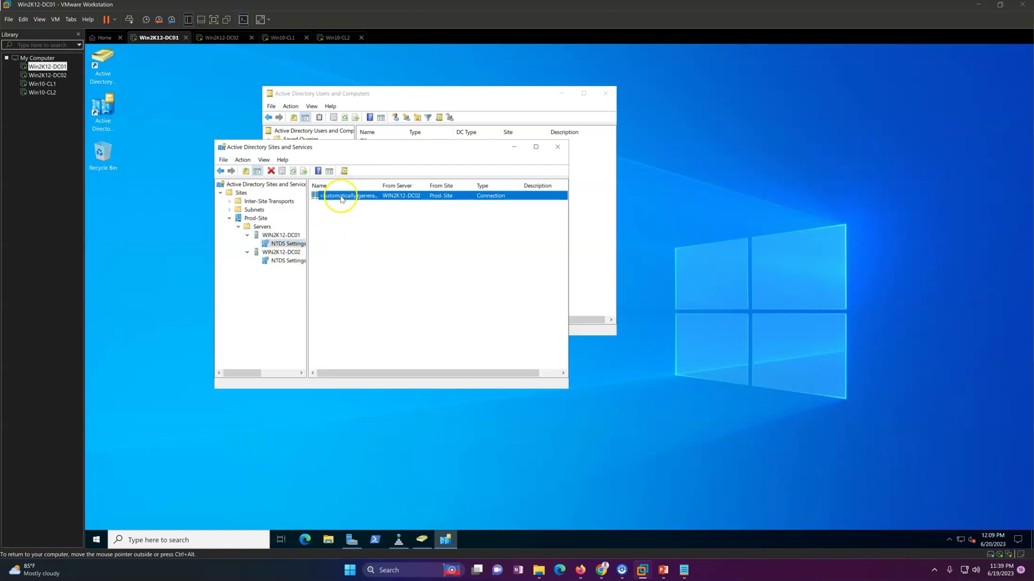
click(405, 299)
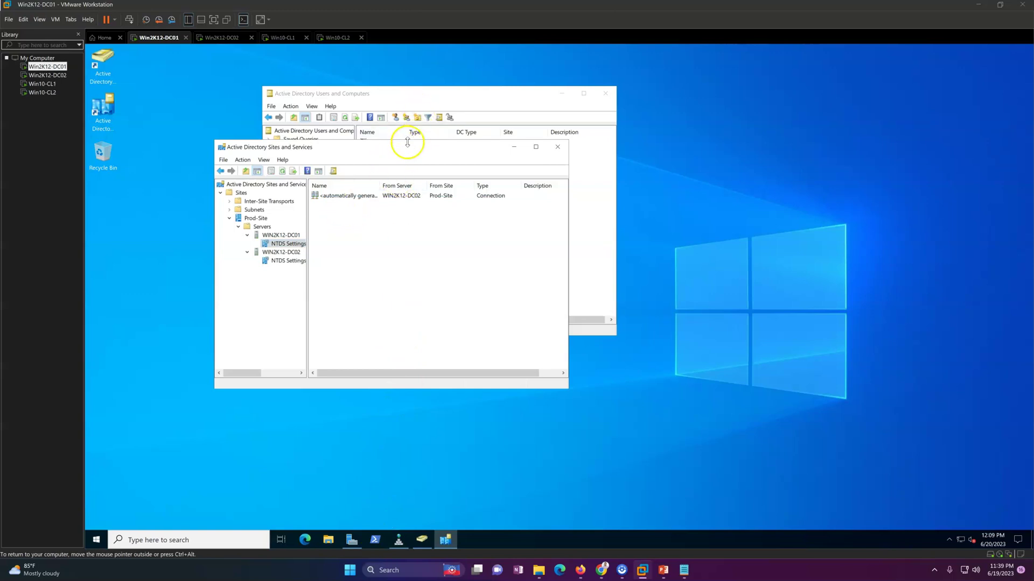
Spread the Active Directory Sites and Services and Active Directory Users and Computers windows apart on the desktop.
drag(399, 156, 331, 184)
click(435, 97)
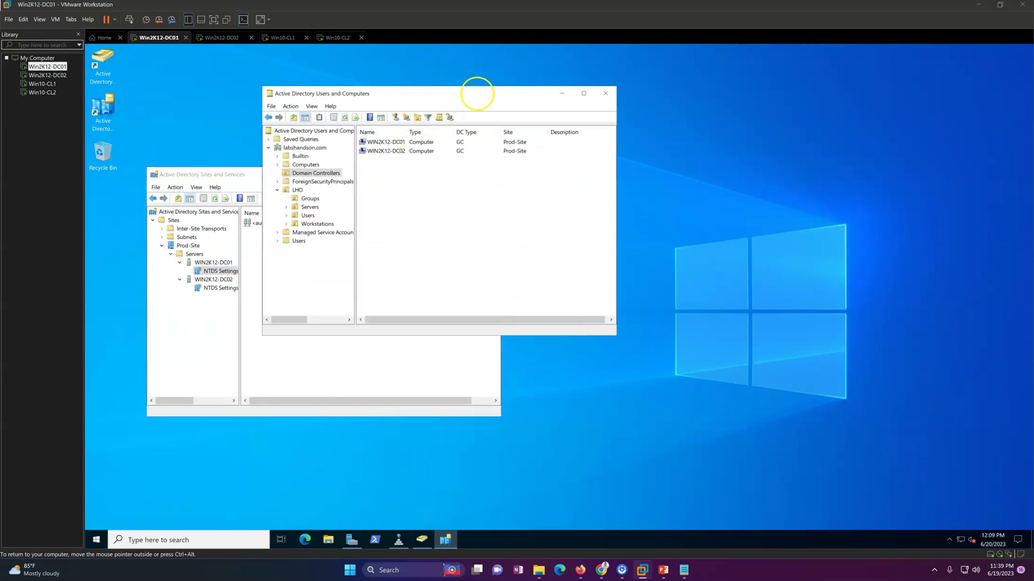
drag(474, 92, 667, 84)
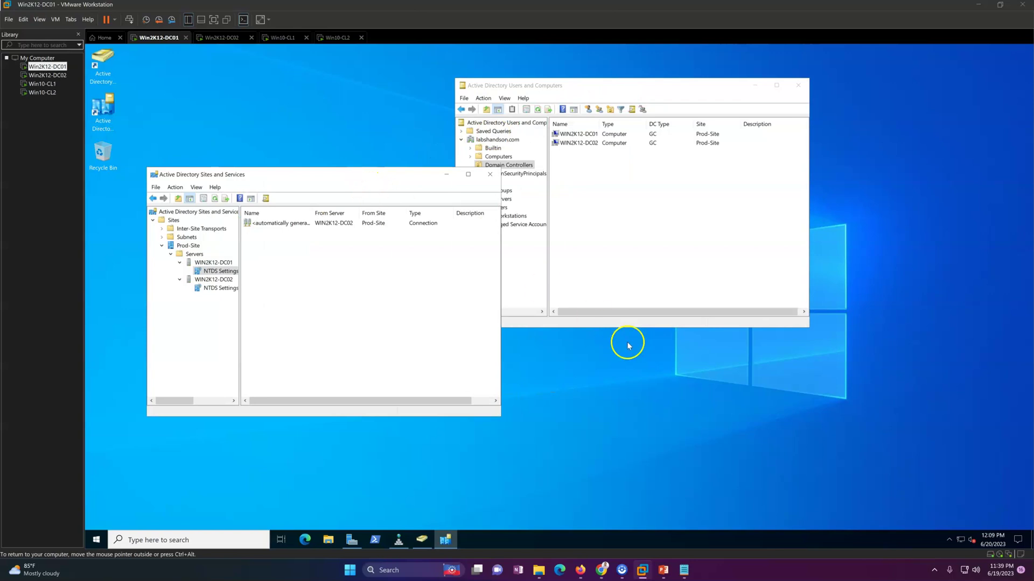
click(326, 339)
click(353, 441)
click(350, 351)
click(341, 461)
click(365, 360)
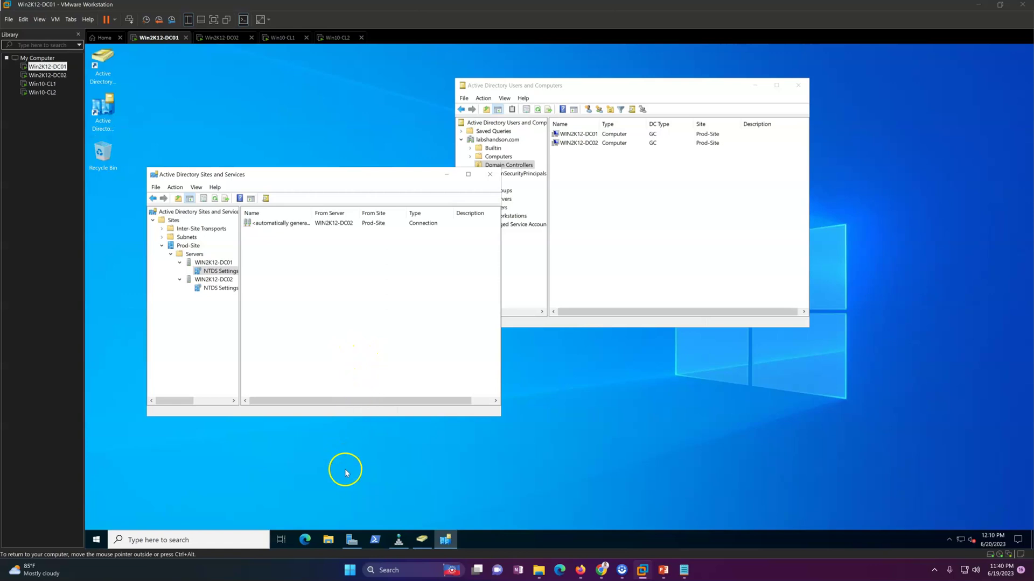
click(631, 271)
click(406, 314)
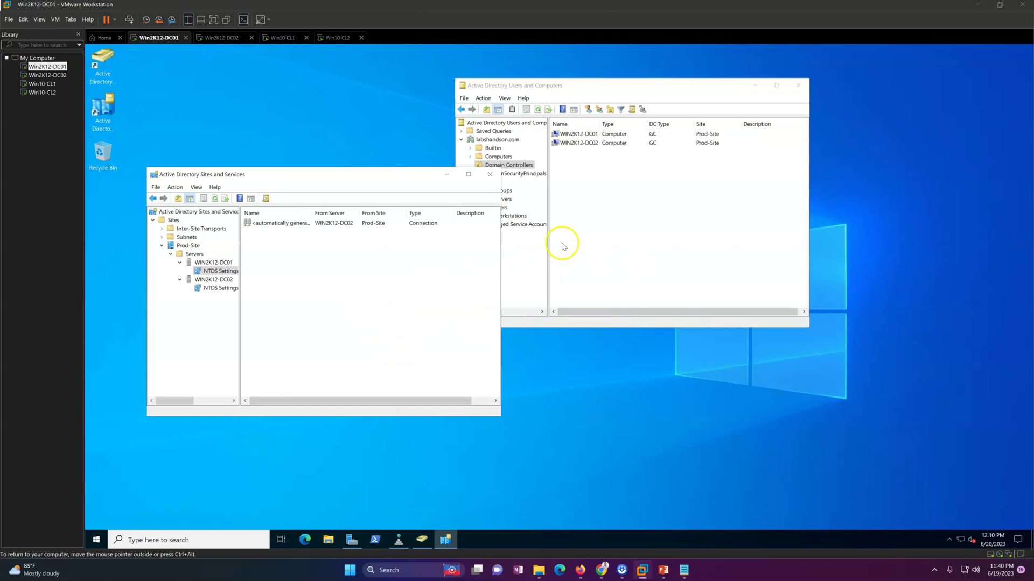
Move Active Directory Users and Computers clear of the Sites and Services window, and make Sites and Services active.
click(586, 259)
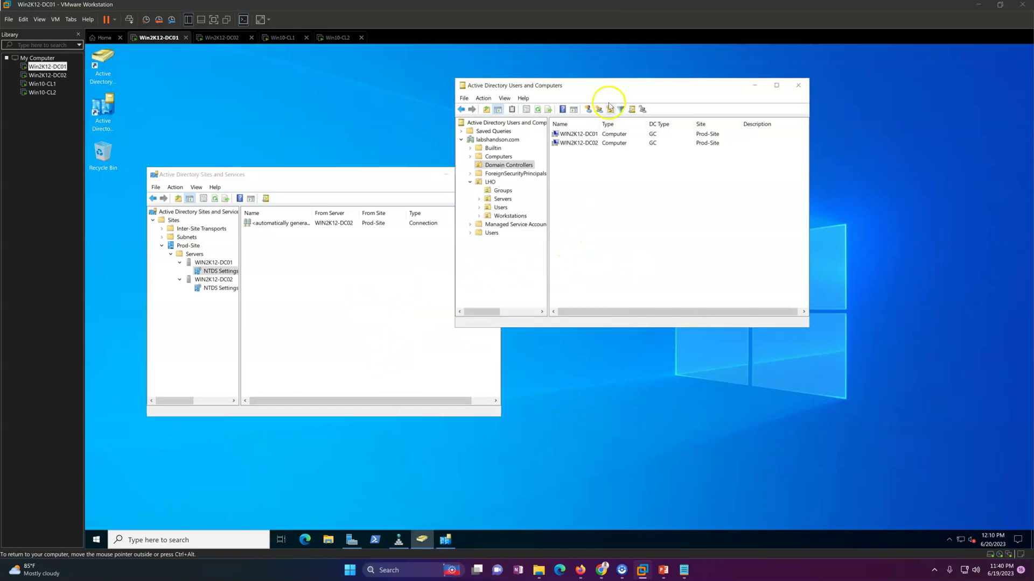
drag(598, 88, 661, 88)
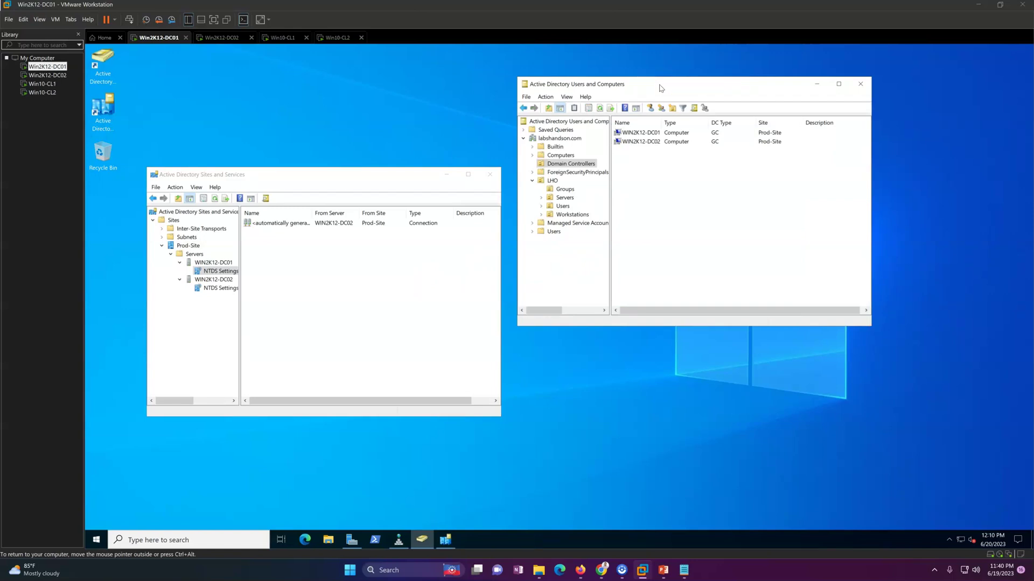
click(423, 307)
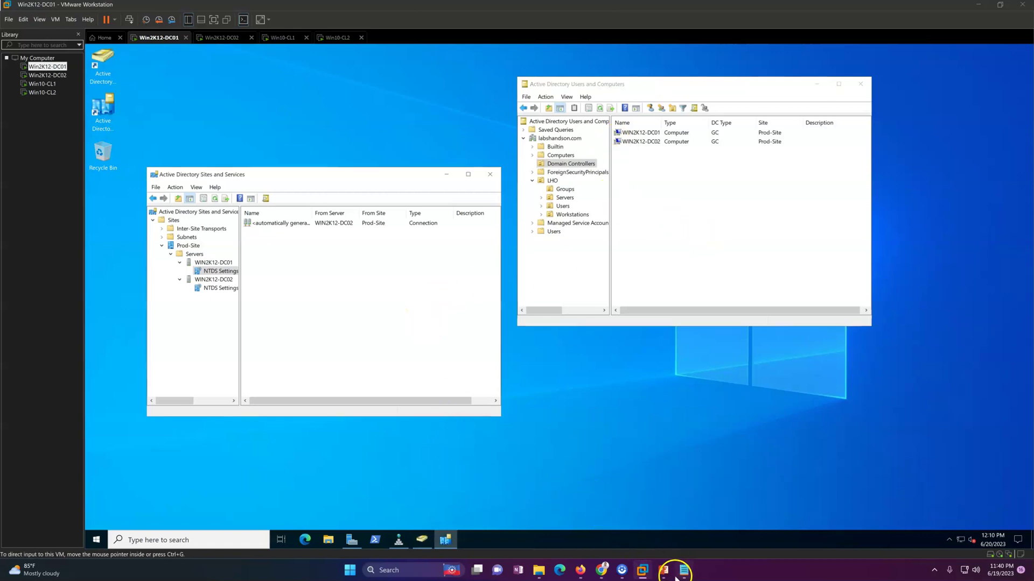